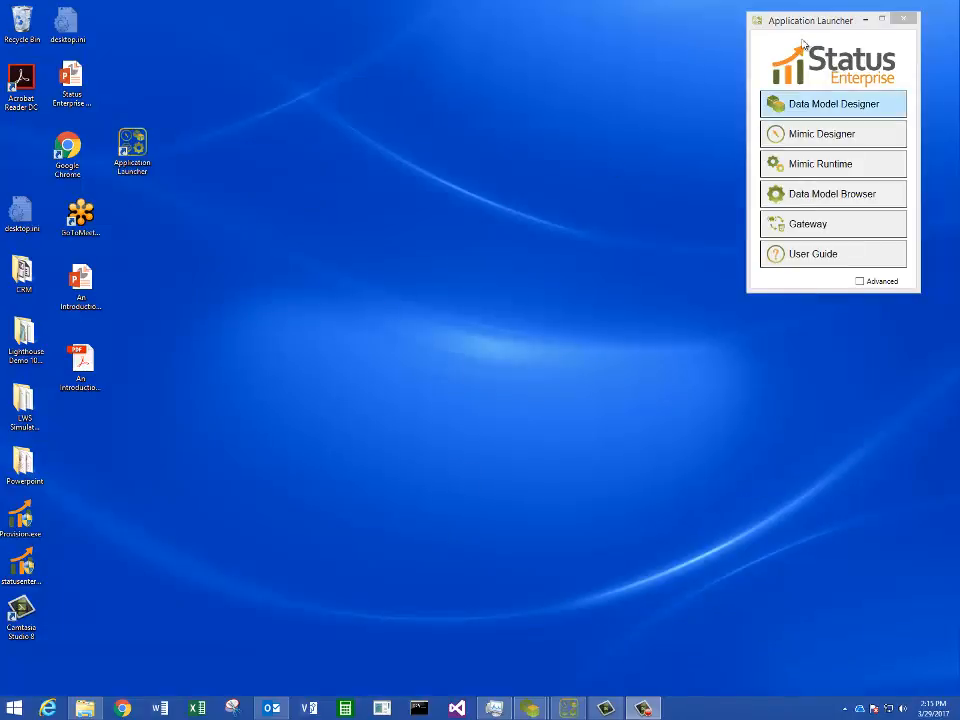
Step: Open Data Model Designer and connect to the Status server with the Administrator login
left_click(848, 106)
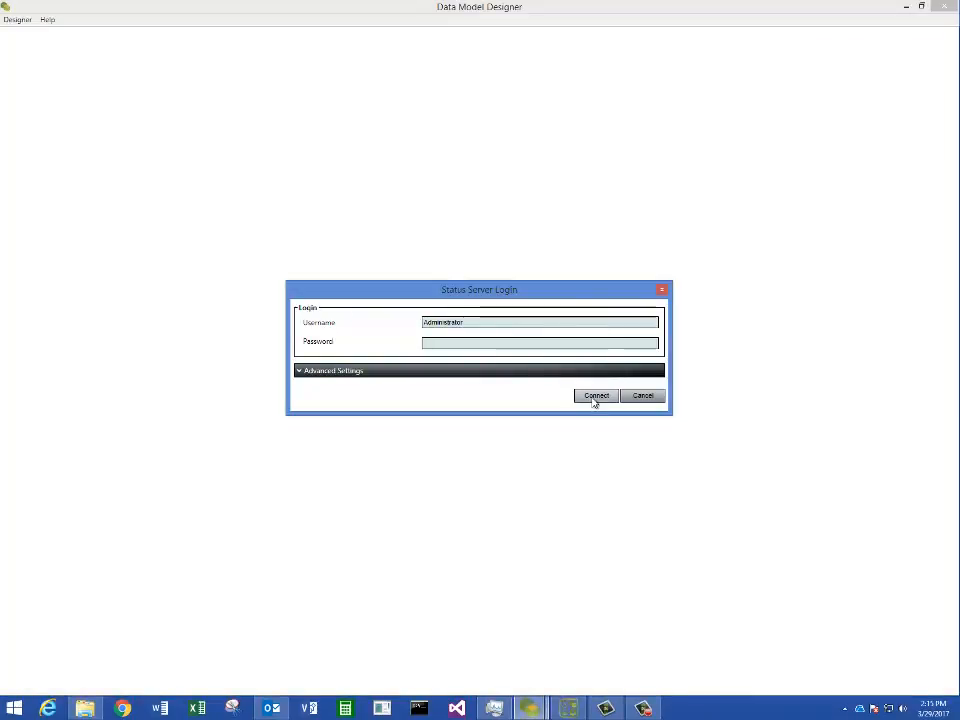
left_click(594, 396)
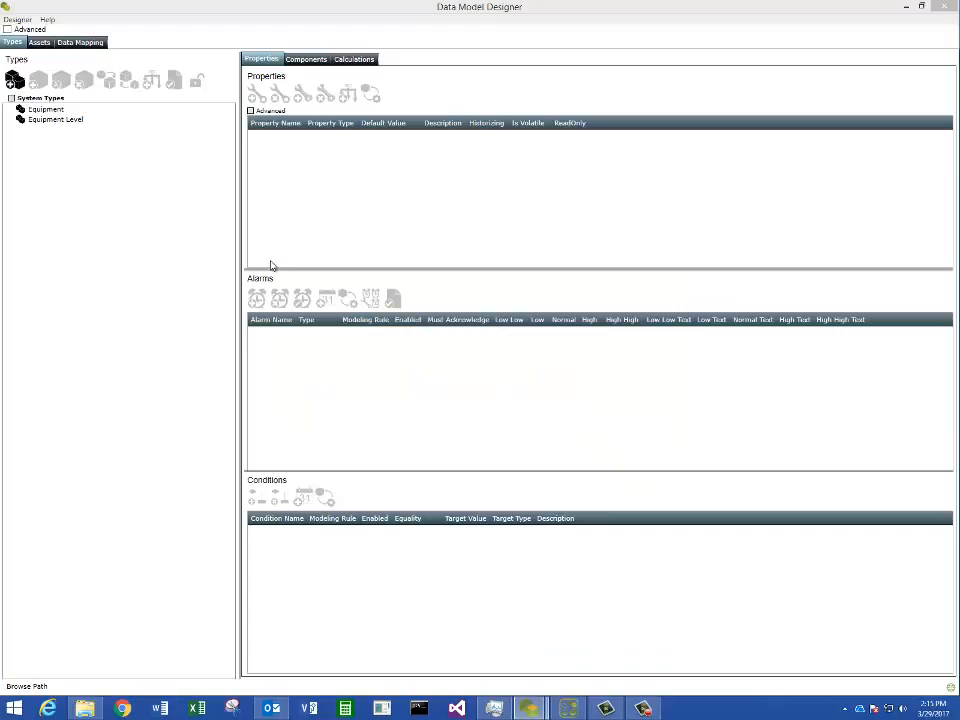
Step: Add a subtype named Truck under the Equipment type
left_click(42, 110)
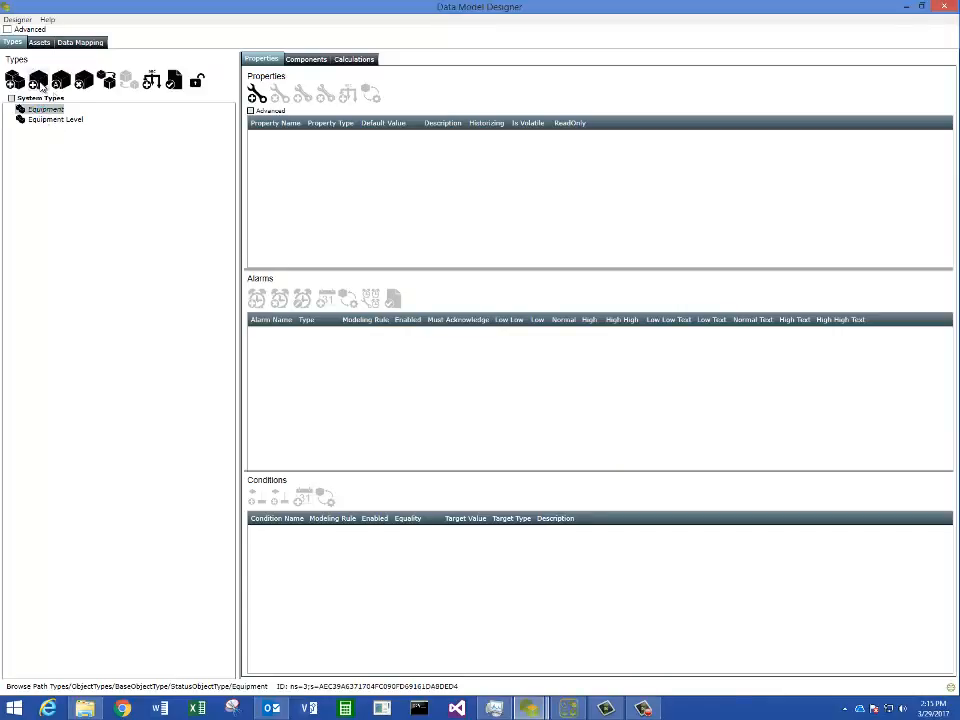
left_click(15, 80)
type("Th")
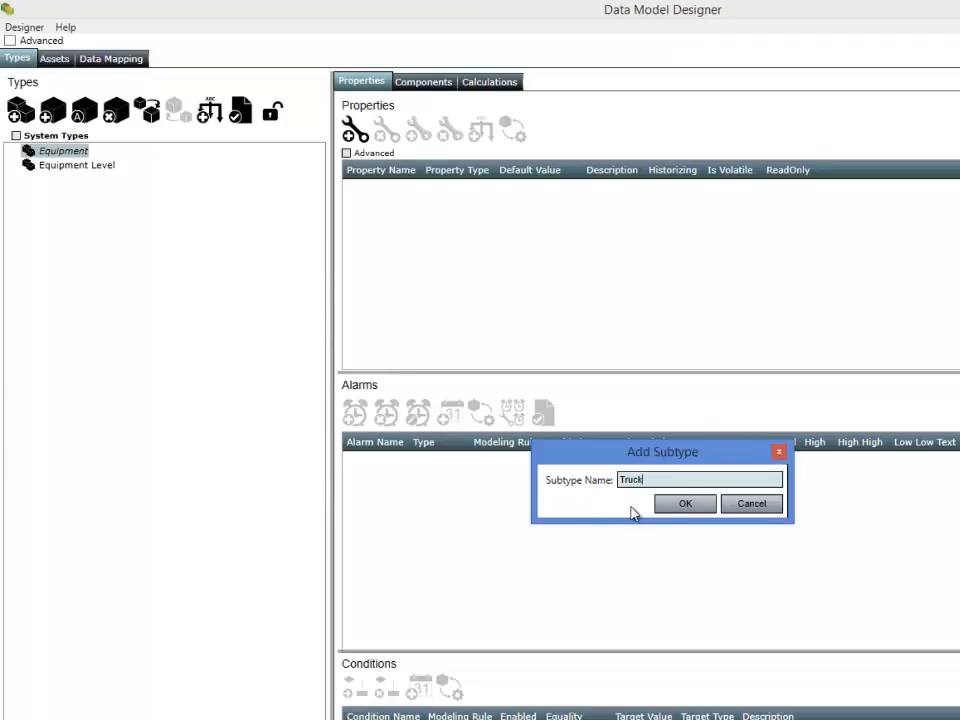
left_click(660, 504)
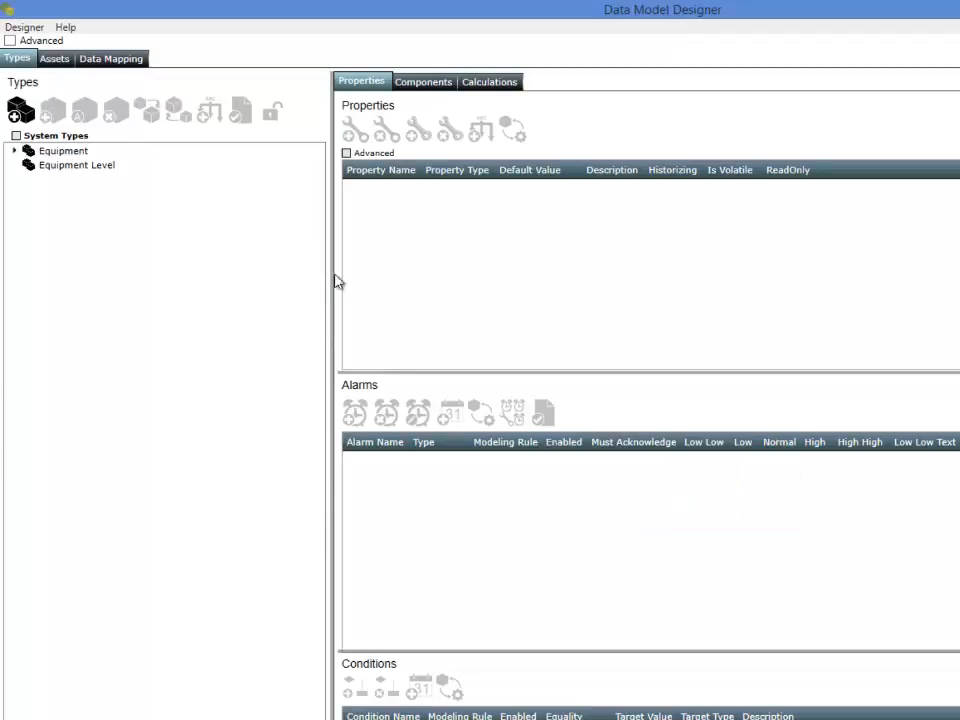
Step: Add a property named Lat with the data type Latitude (Float) to the Truck type
left_click(14, 150)
left_click(66, 165)
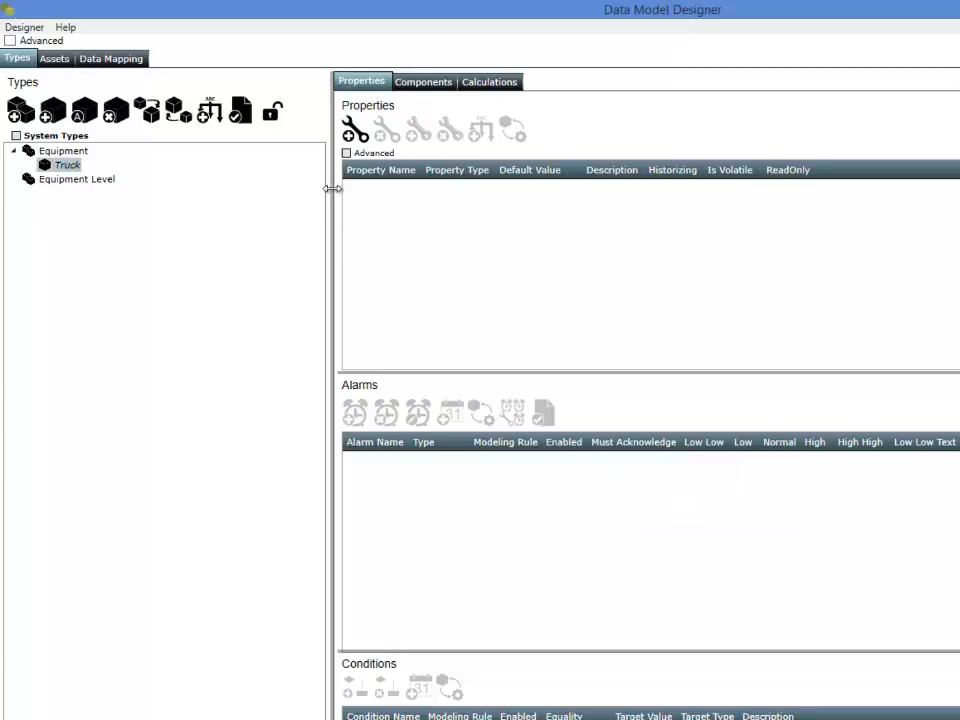
left_click_drag(331, 189, 318, 189)
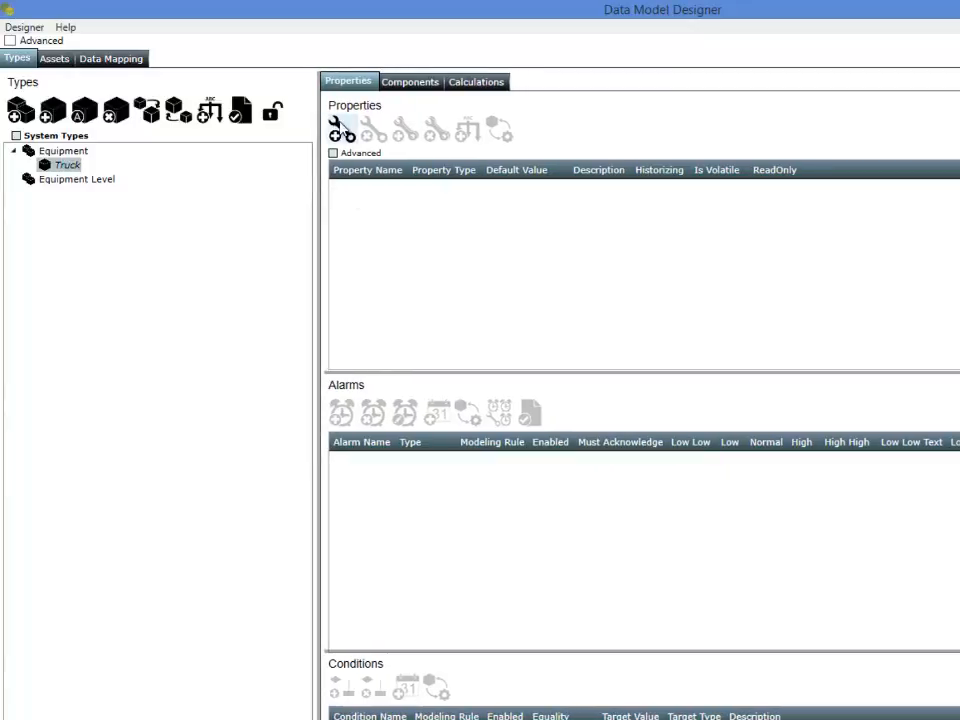
left_click(341, 130)
left_click(659, 467)
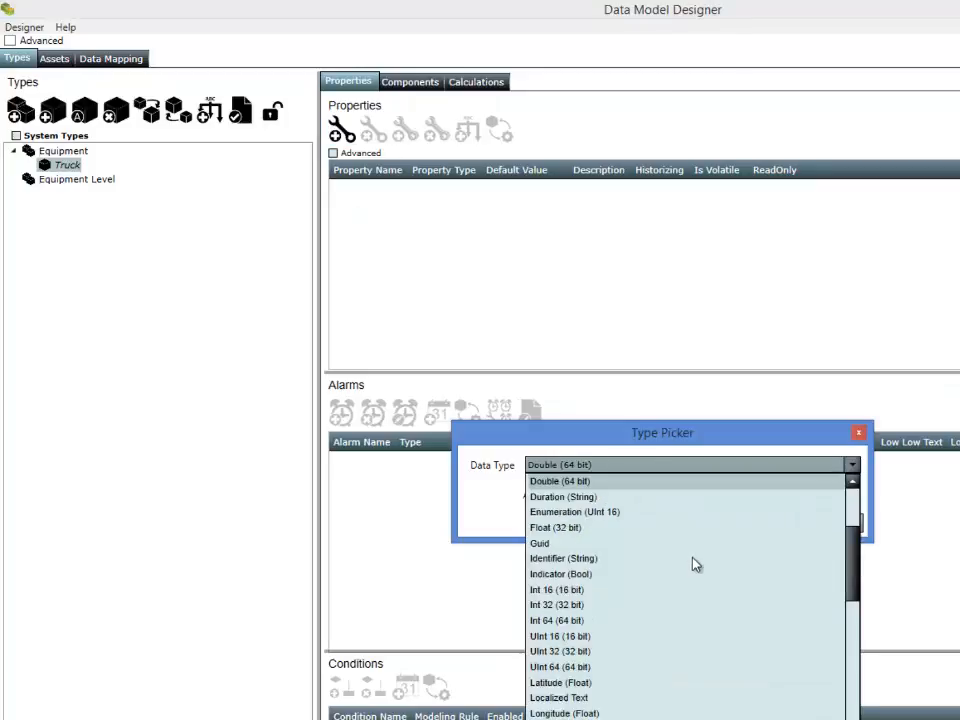
scroll(692, 564, "down", 12)
scroll(716, 679, "down", 3)
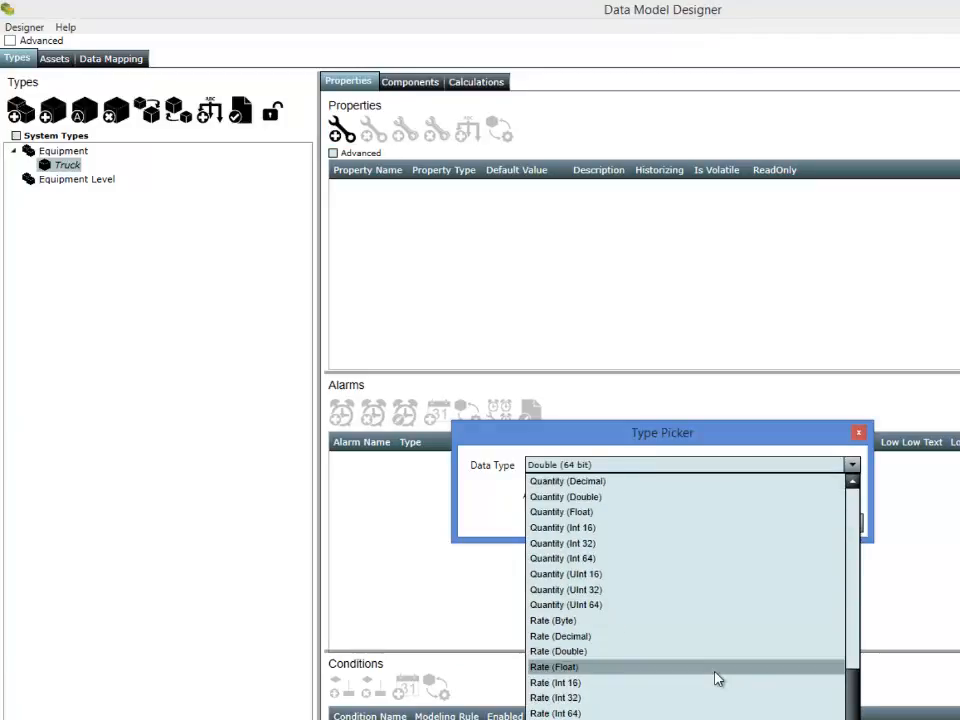
scroll(716, 679, "up", 7)
scroll(700, 675, "up", 4)
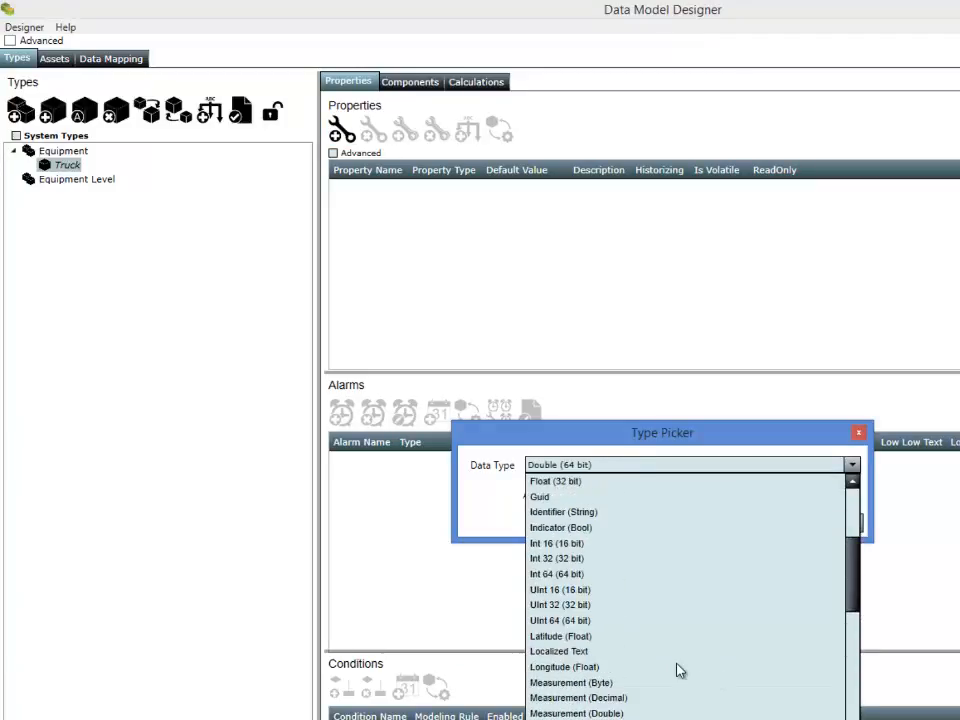
left_click(578, 637)
left_click(772, 525)
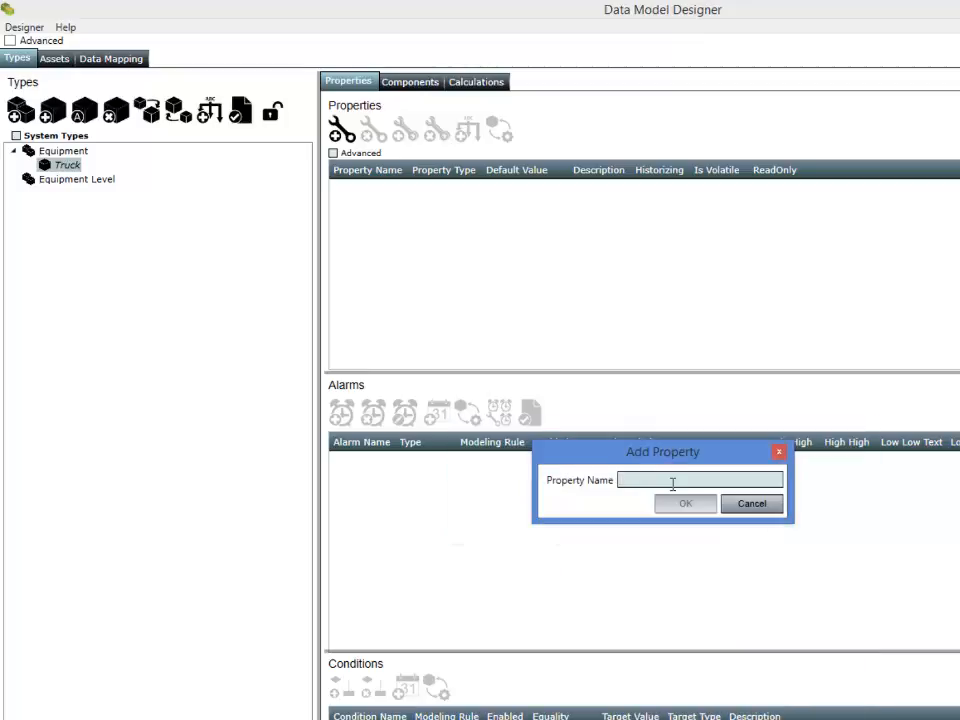
type("Lat")
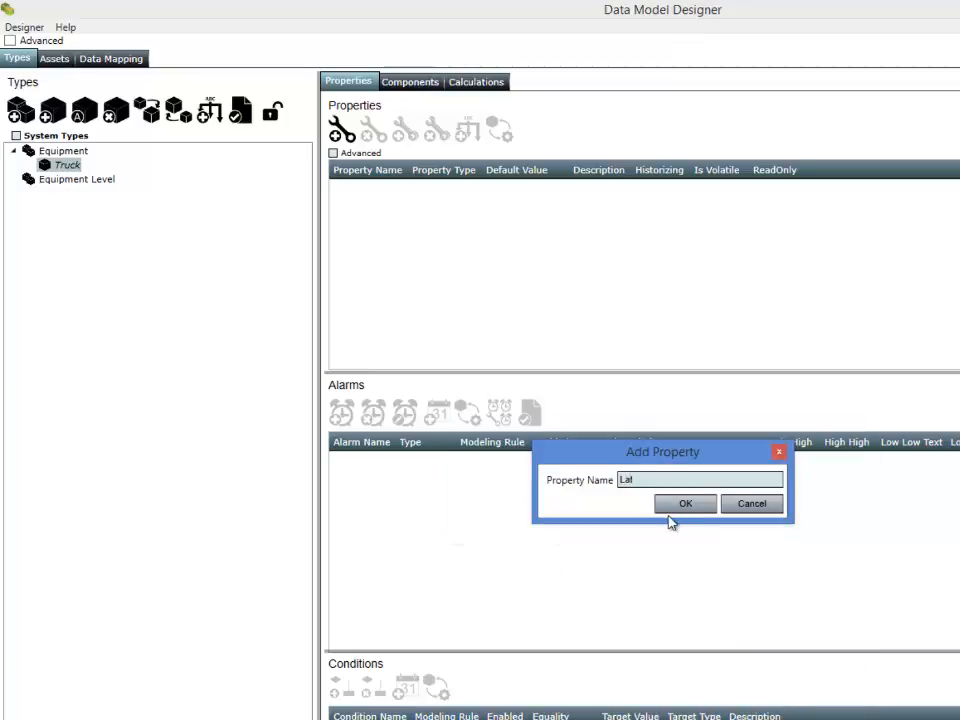
left_click(686, 503)
Step: Add a property named Long with the data type Longitude (Float) to the Truck type
left_click(349, 132)
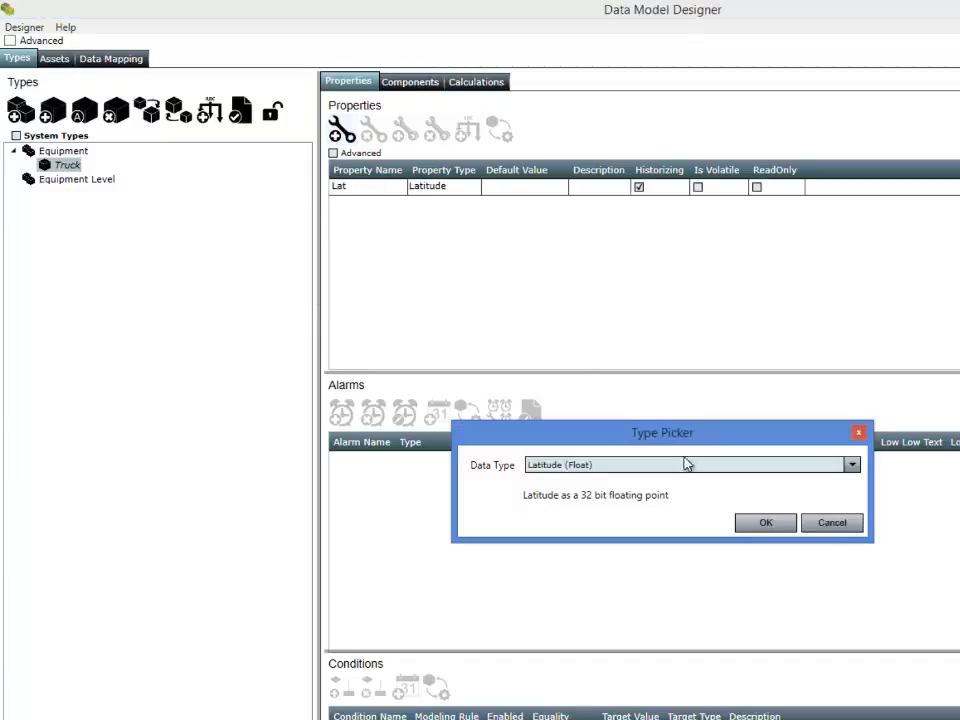
left_click(701, 465)
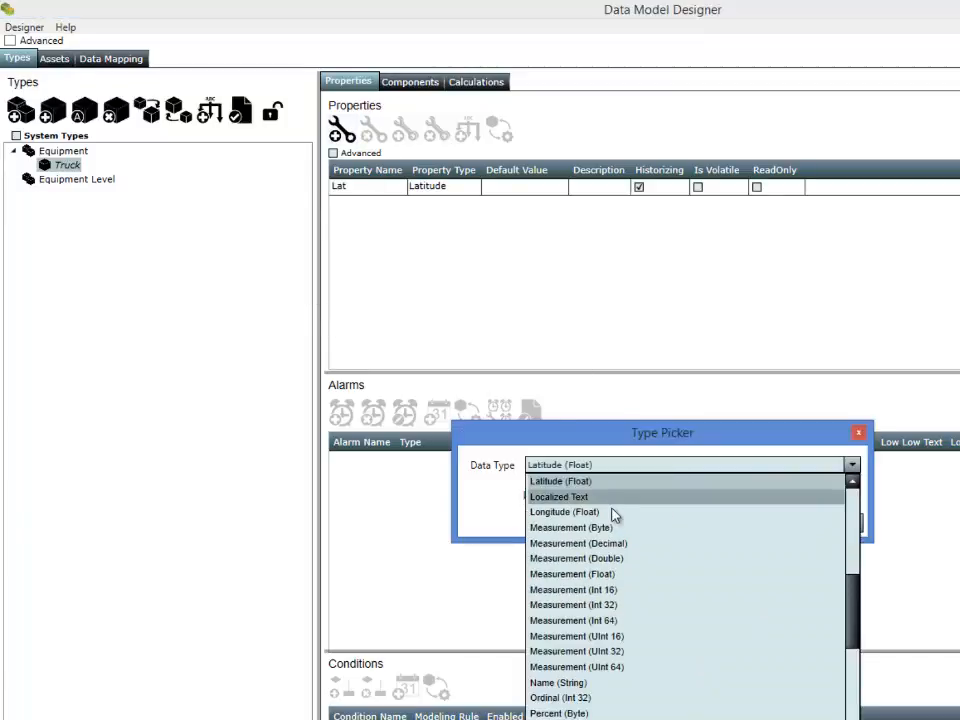
left_click(742, 513)
left_click(785, 522)
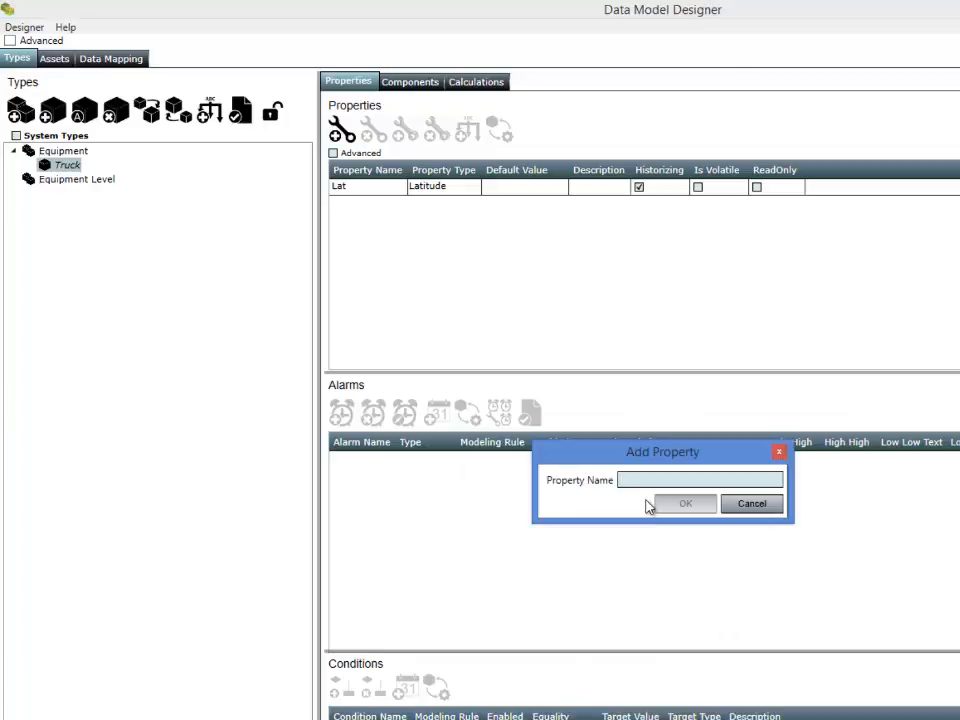
type("Long")
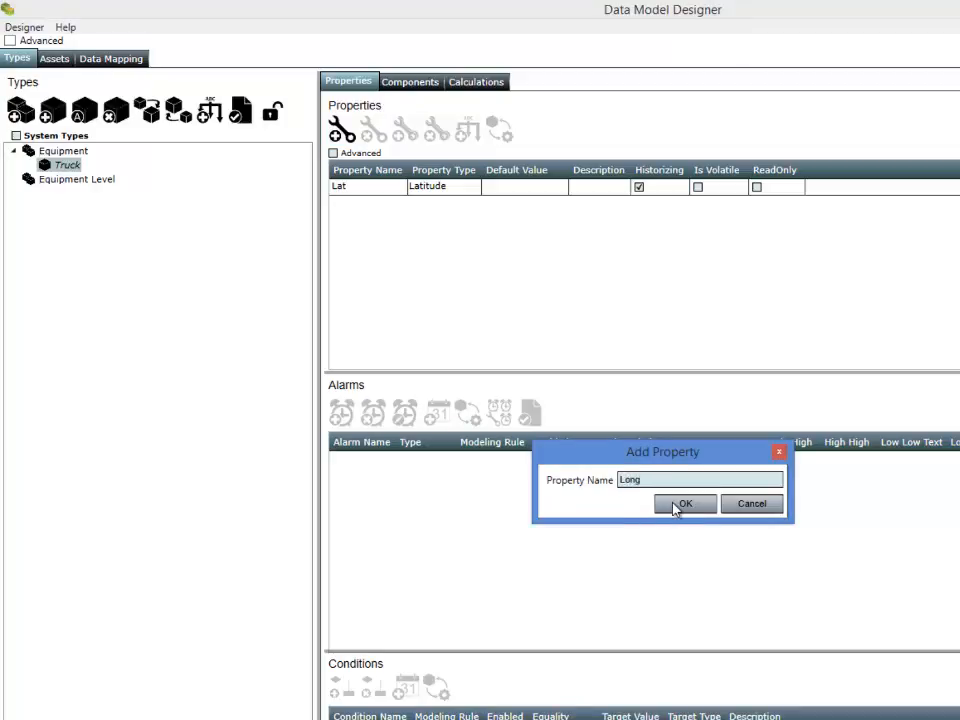
left_click(673, 507)
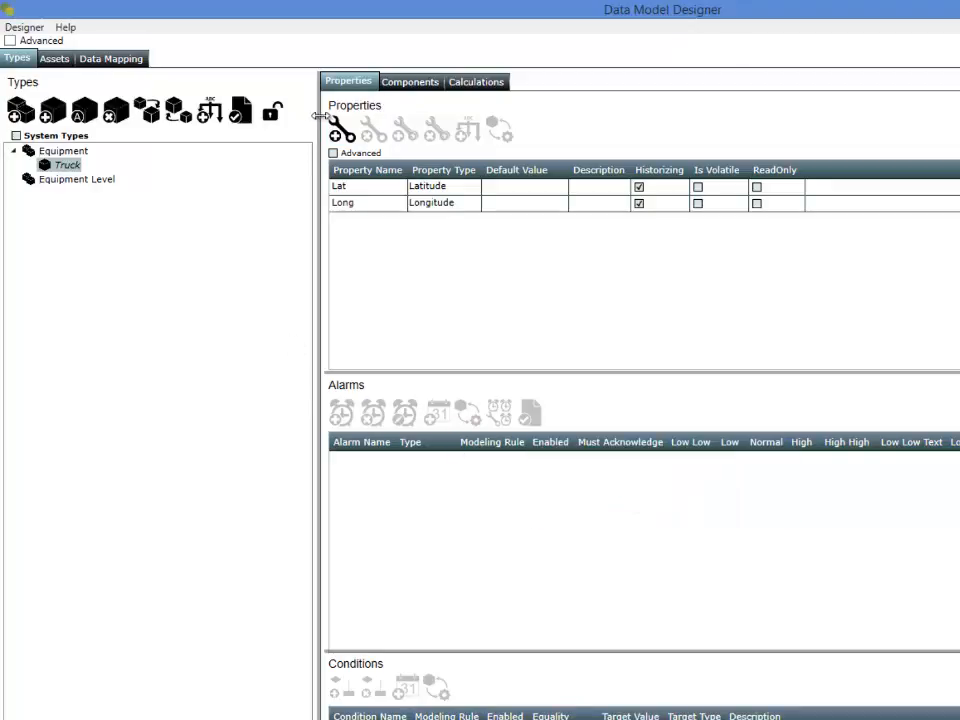
Step: Add a property named Code with the data type Code (Identification) to the Truck type
left_click_drag(318, 116, 301, 116)
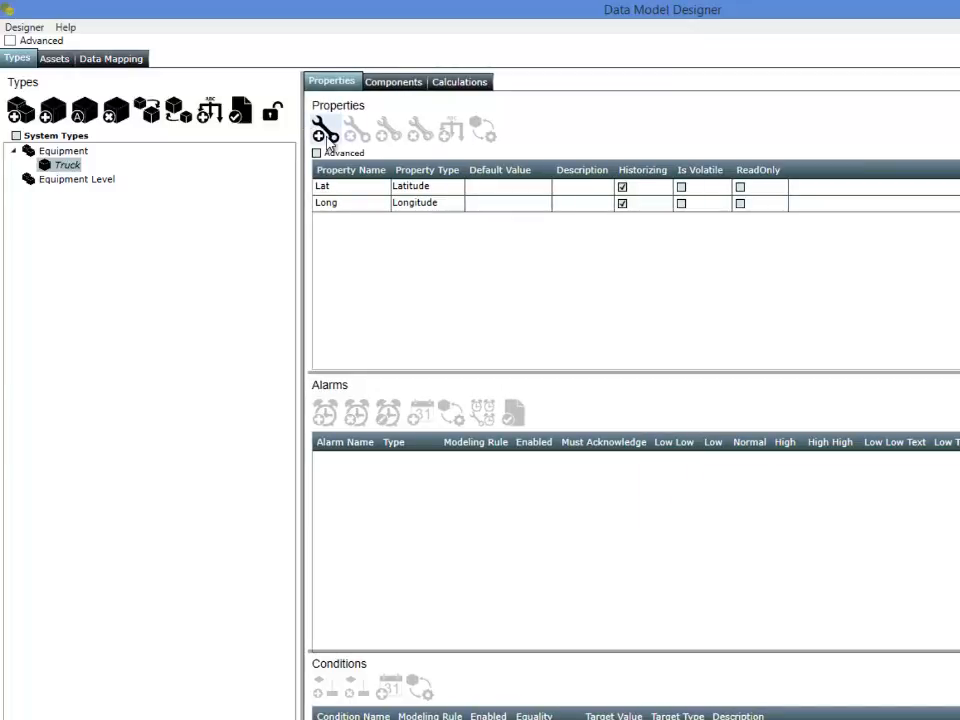
left_click(326, 140)
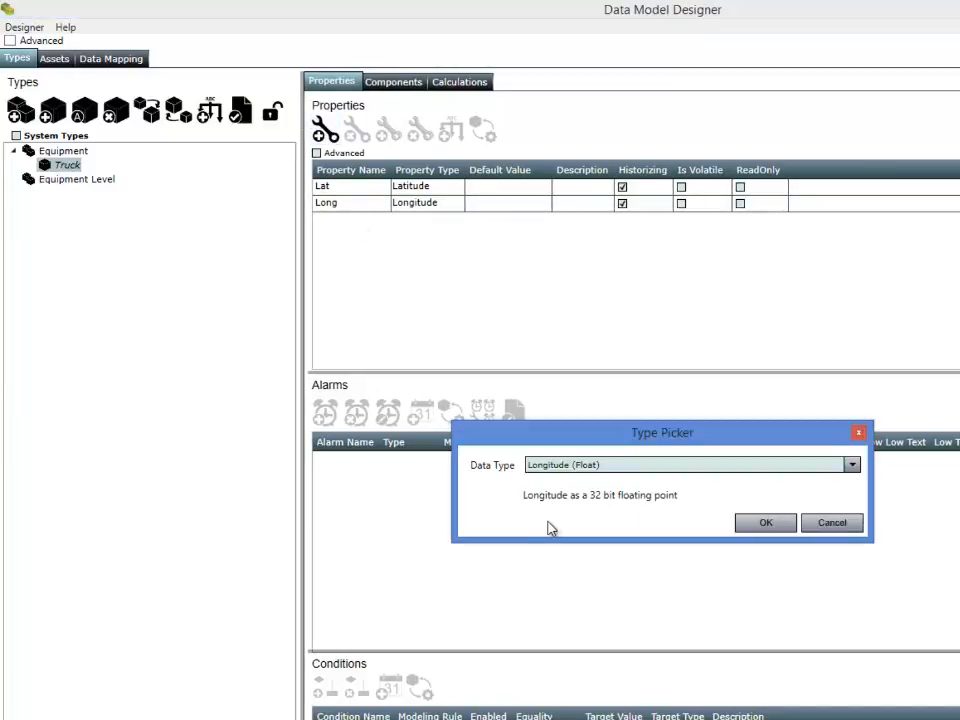
left_click(853, 466)
scroll(536, 510, "up", 7)
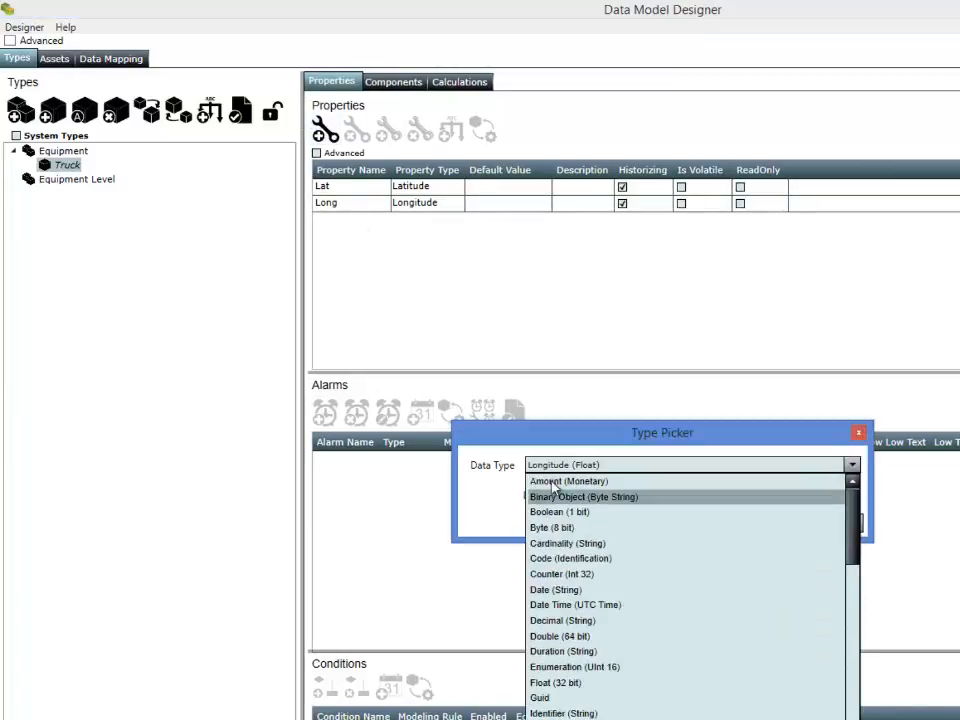
left_click(567, 558)
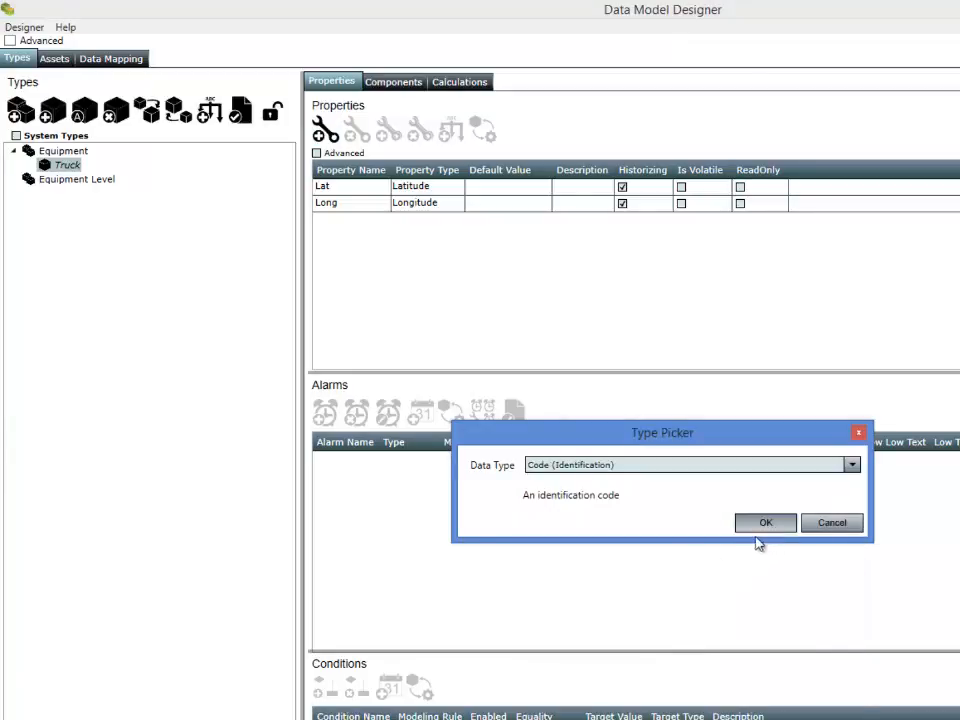
left_click(760, 527)
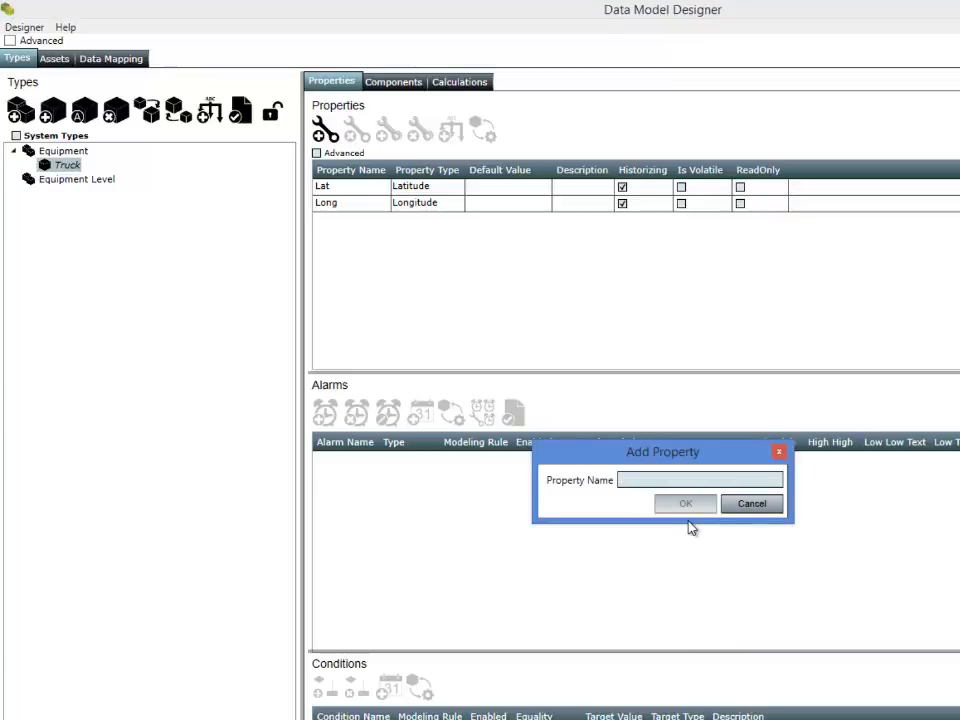
type("COd")
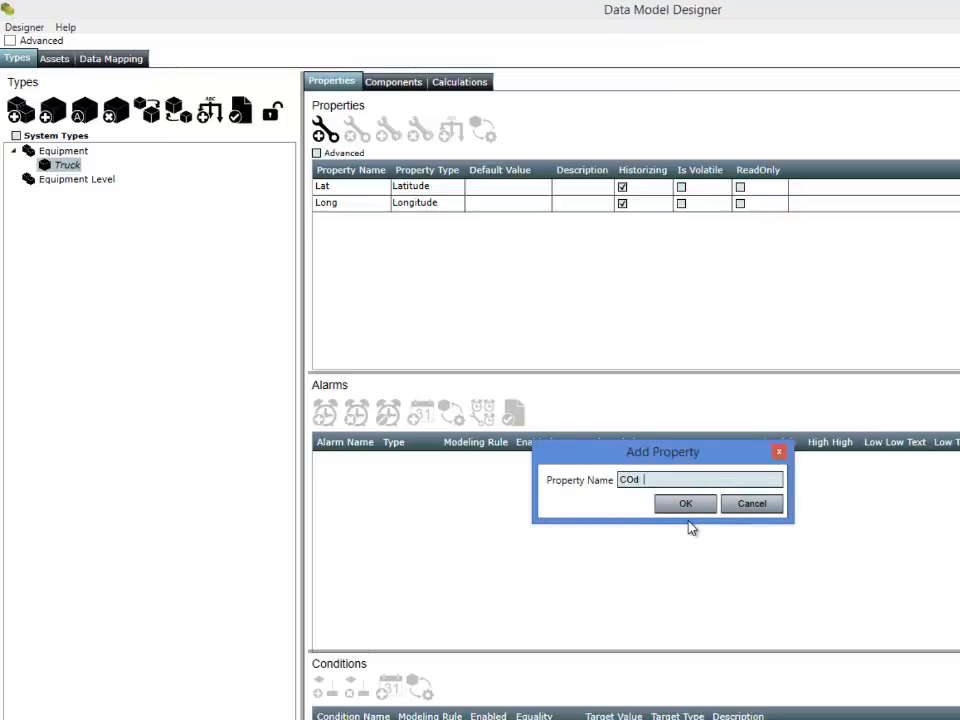
type("de")
left_click(690, 505)
Step: Set the Truck properties' default values to 26 for Lat, 81 for Long and 12345 for Code
left_click(497, 203)
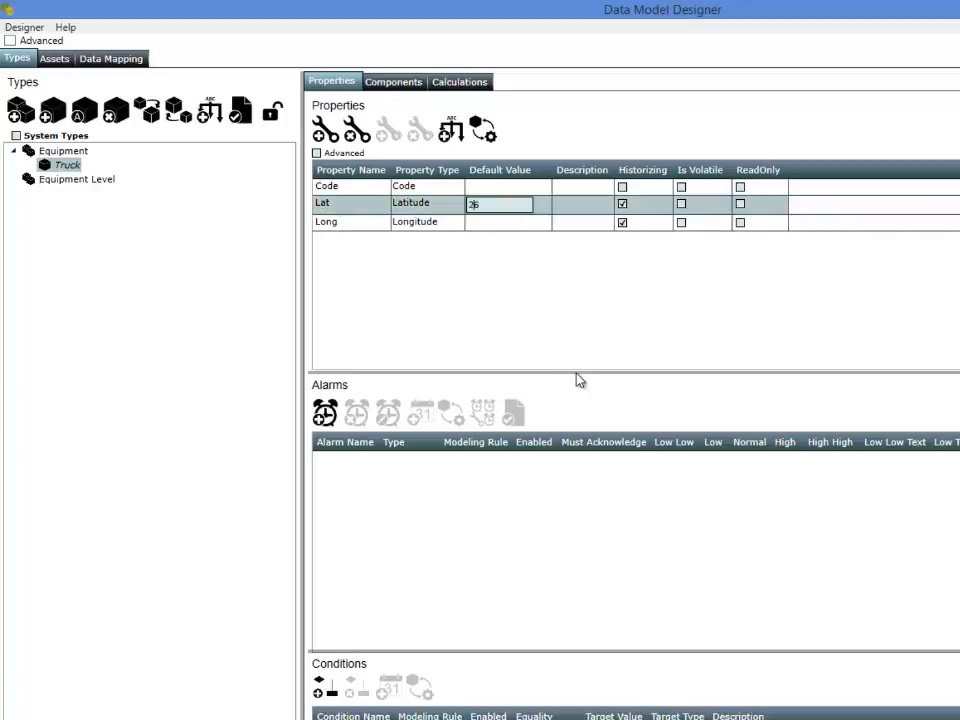
type("26")
left_click(519, 221)
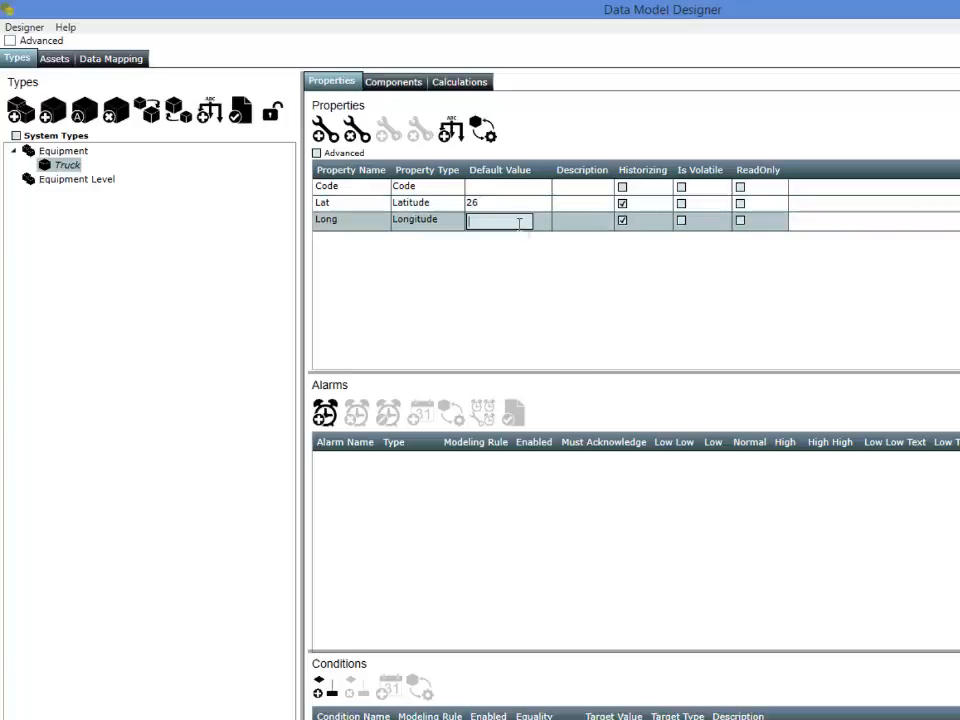
type("81")
left_click(528, 189)
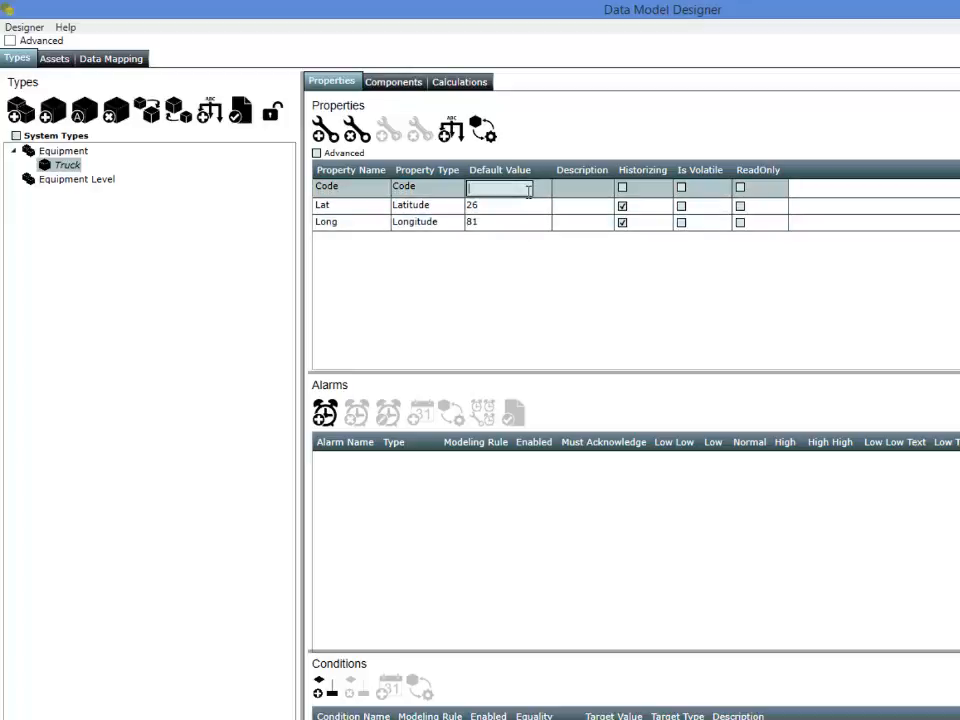
type("12345")
left_click(435, 270)
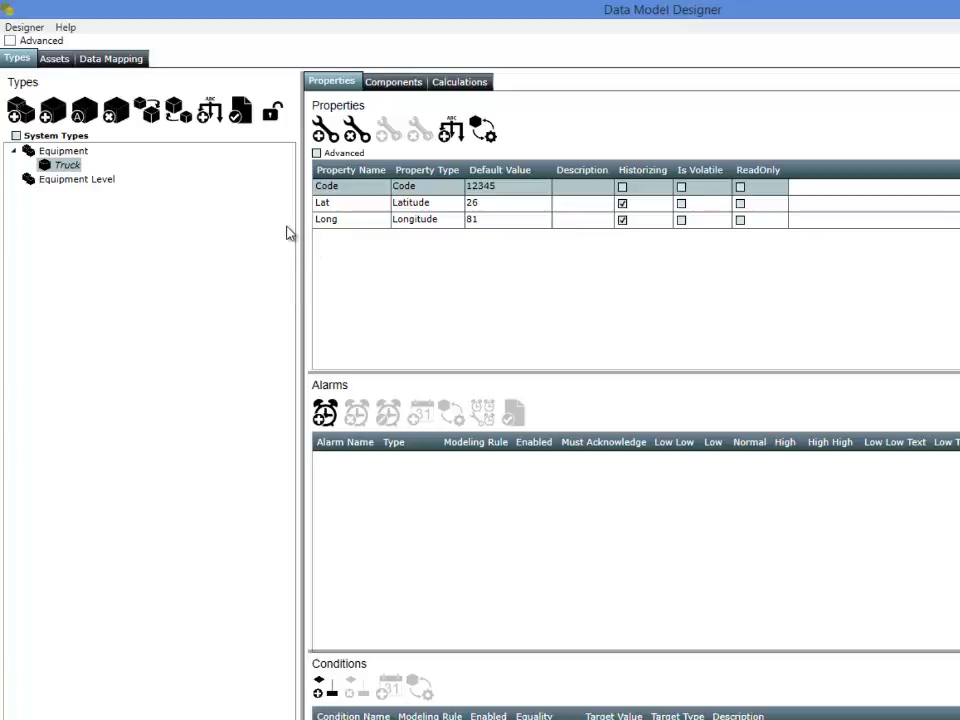
Step: Add a new root type named Truck Fleet
left_click_drag(300, 231, 317, 240)
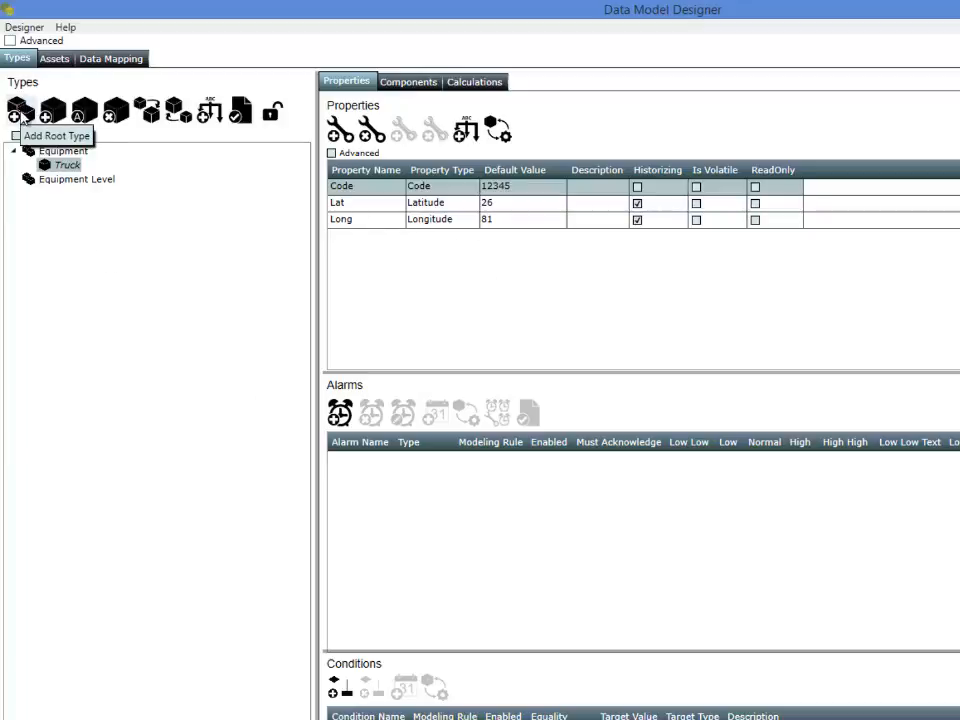
left_click(20, 113)
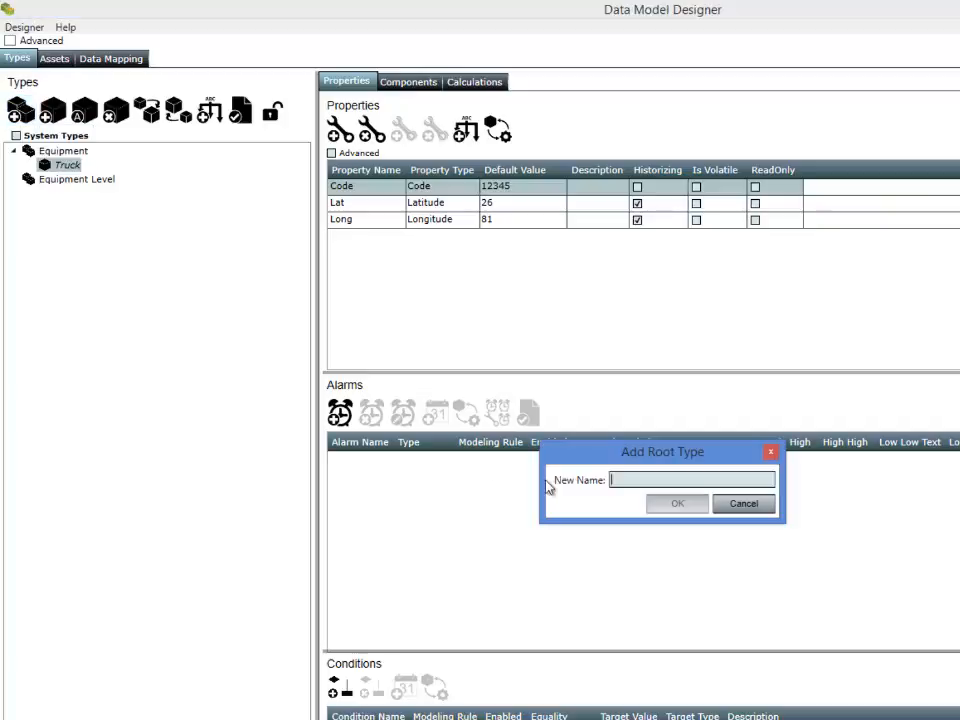
type("Truck F")
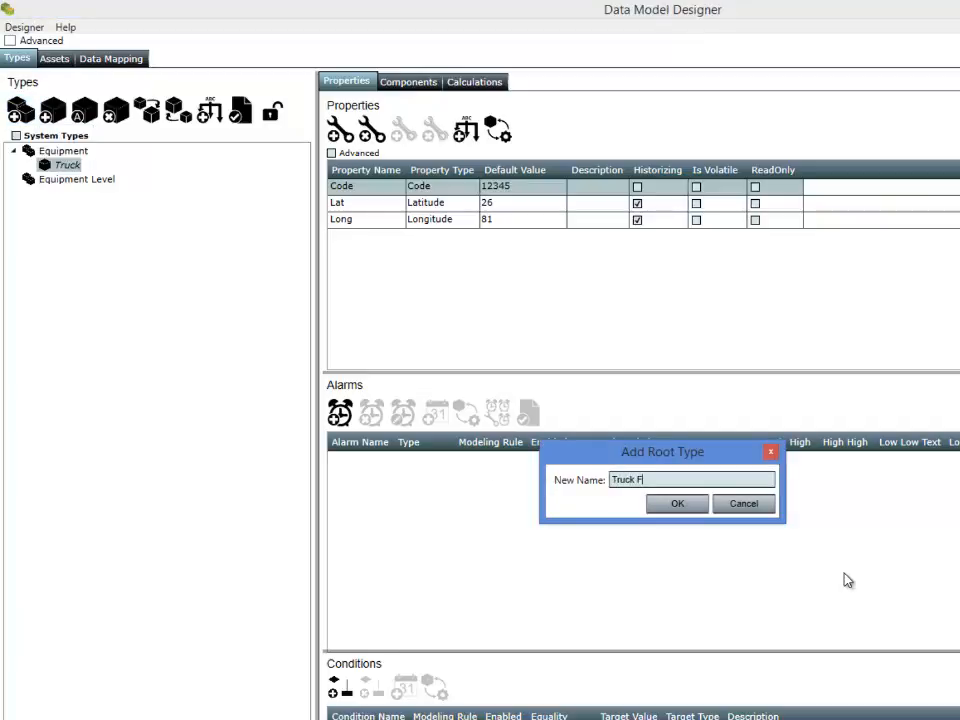
type("leet")
left_click(677, 505)
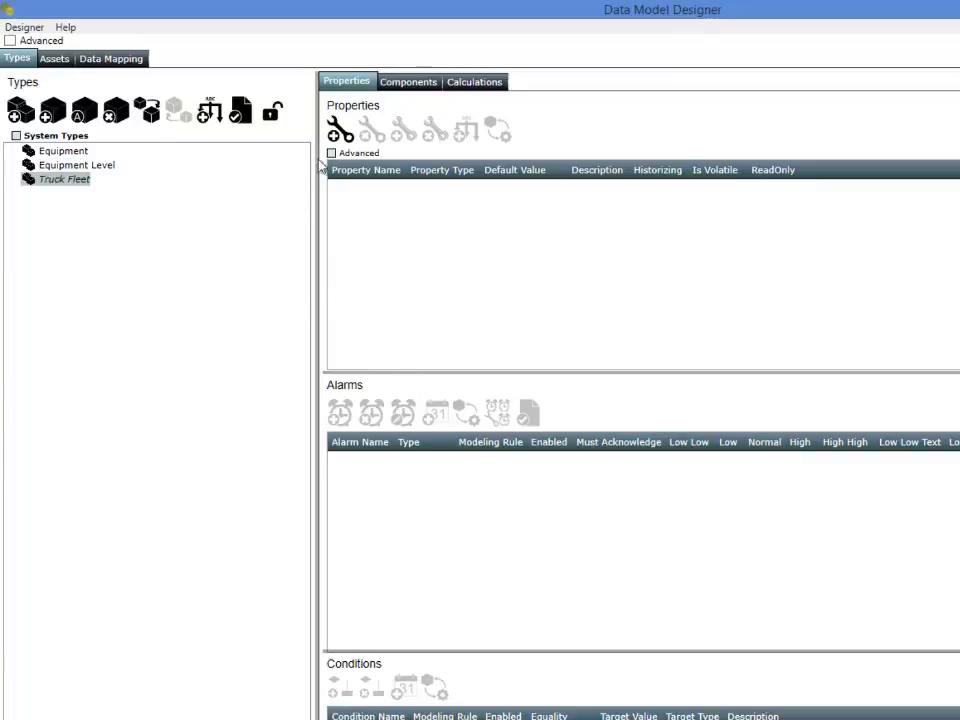
Step: Add a collection component that uses the Truck type to the Truck Fleet type
left_click(408, 82)
left_click(371, 130)
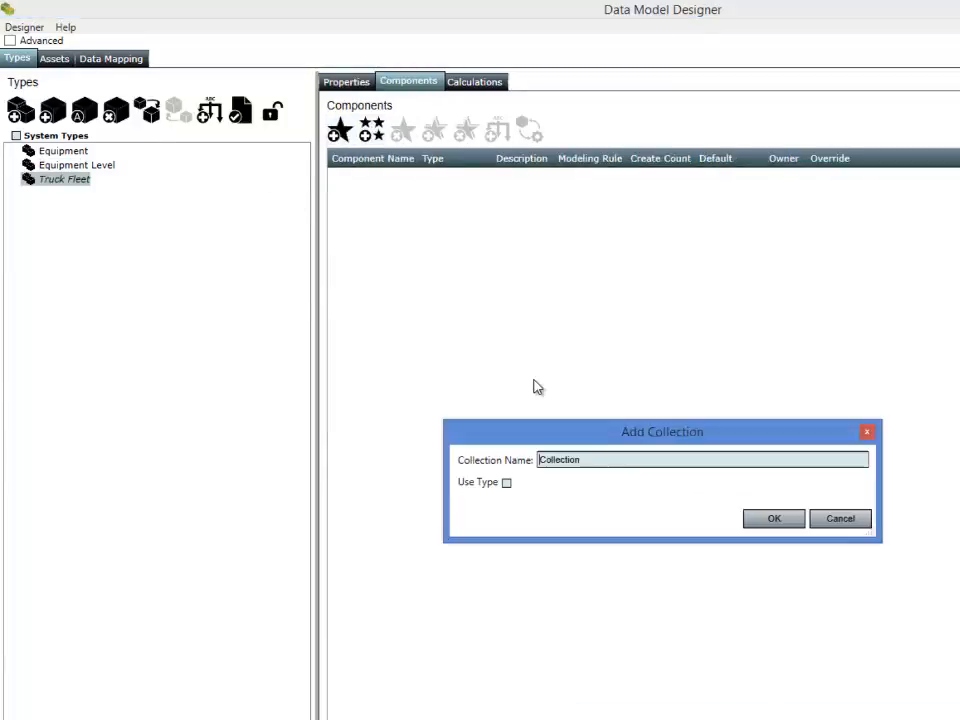
left_click(507, 483)
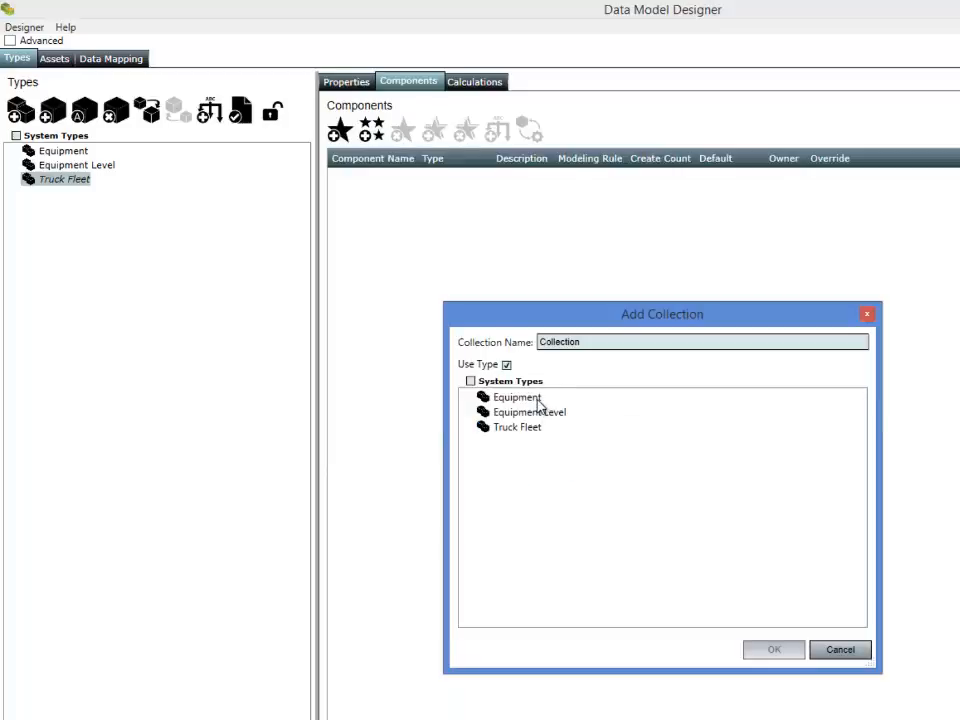
double_click(532, 398)
left_click(529, 413)
left_click(765, 650)
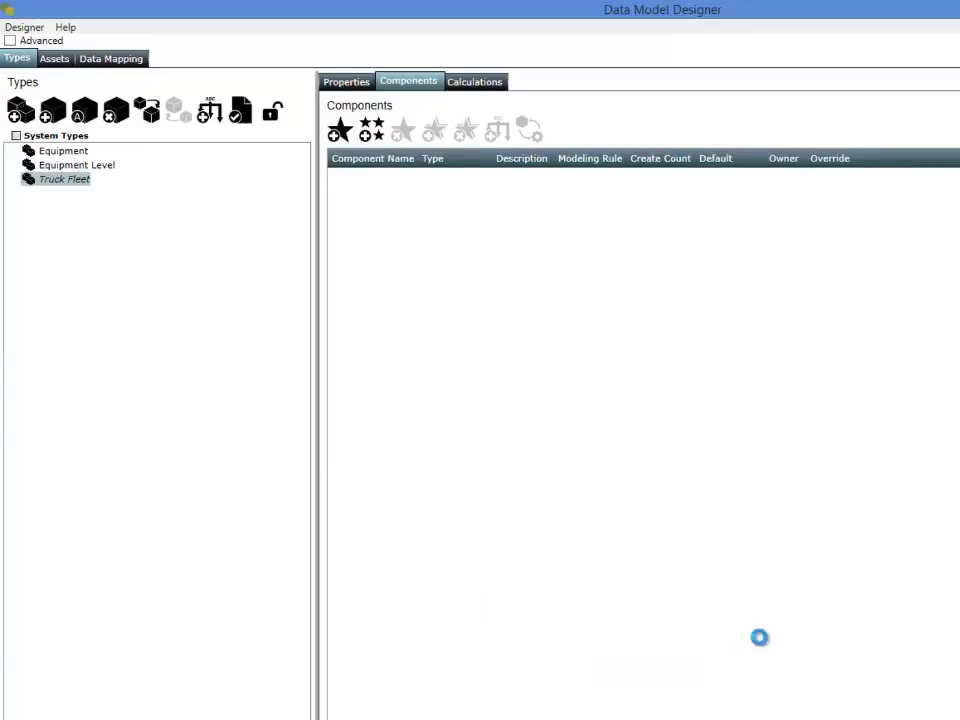
Step: Set the Truck Collection component's create count to 3
left_click(650, 172)
type("3")
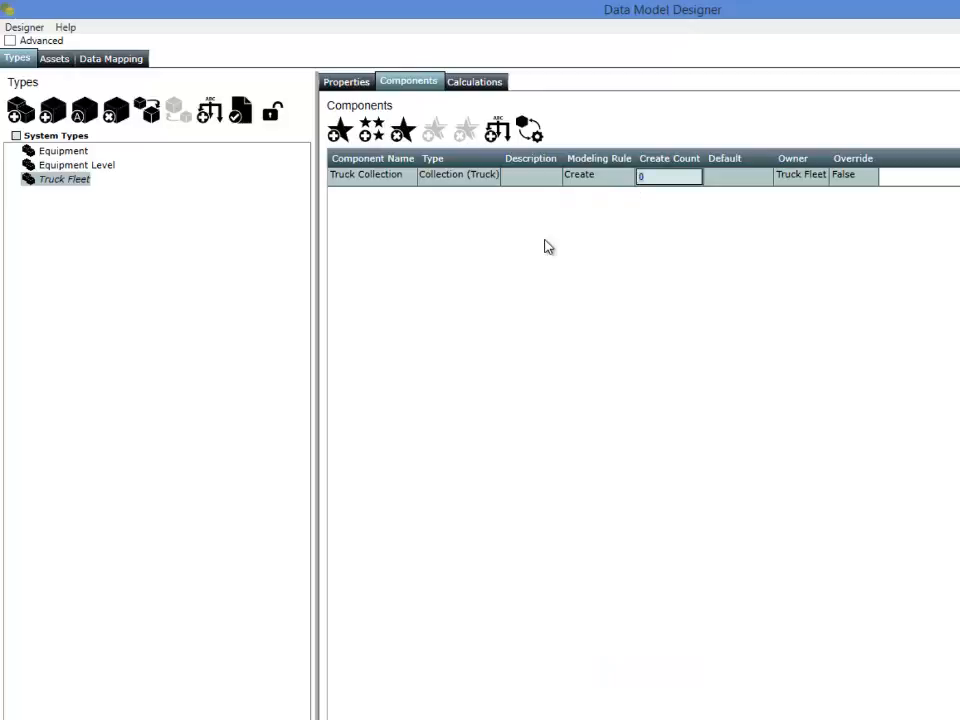
left_click(790, 203)
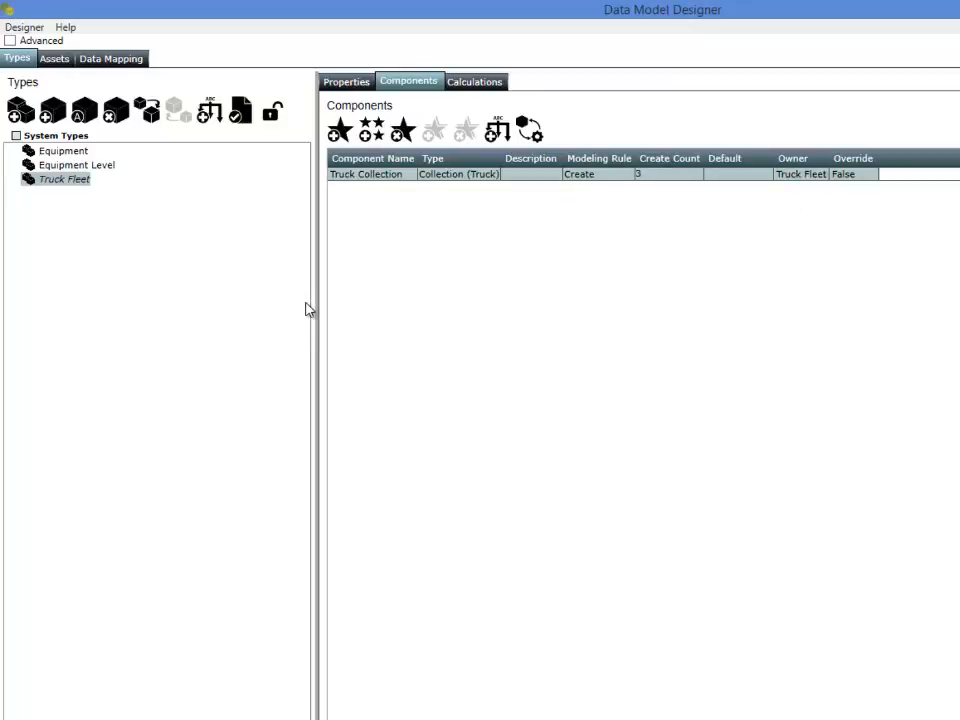
Step: Create an asset named Tampa Truck Fleet from the Truck Fleet type under the Assets root
left_click(53, 59)
left_click(55, 138)
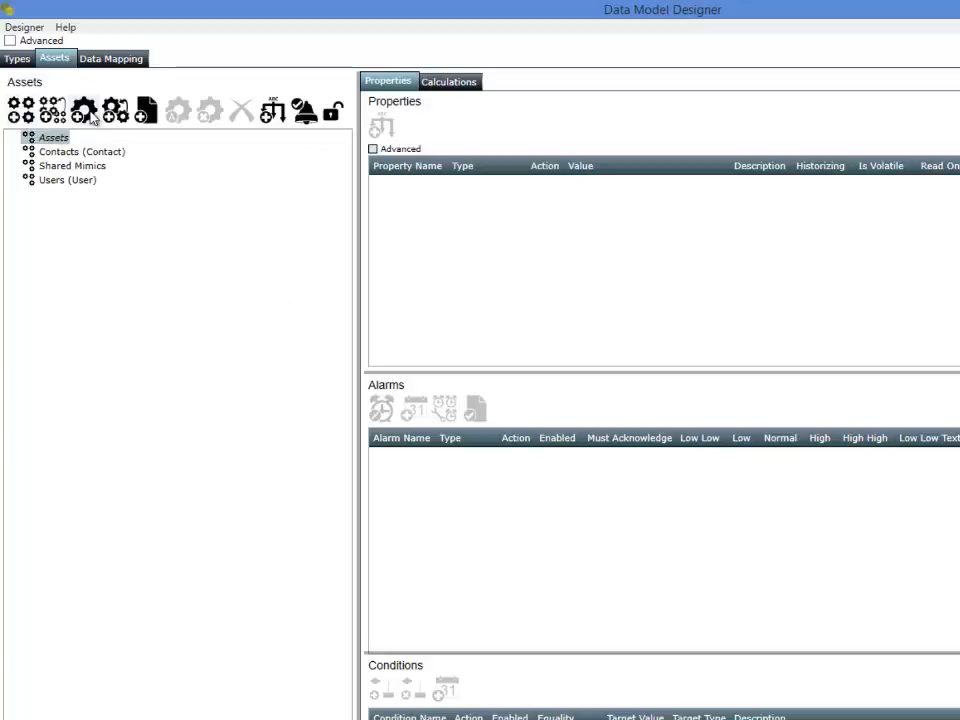
left_click(84, 110)
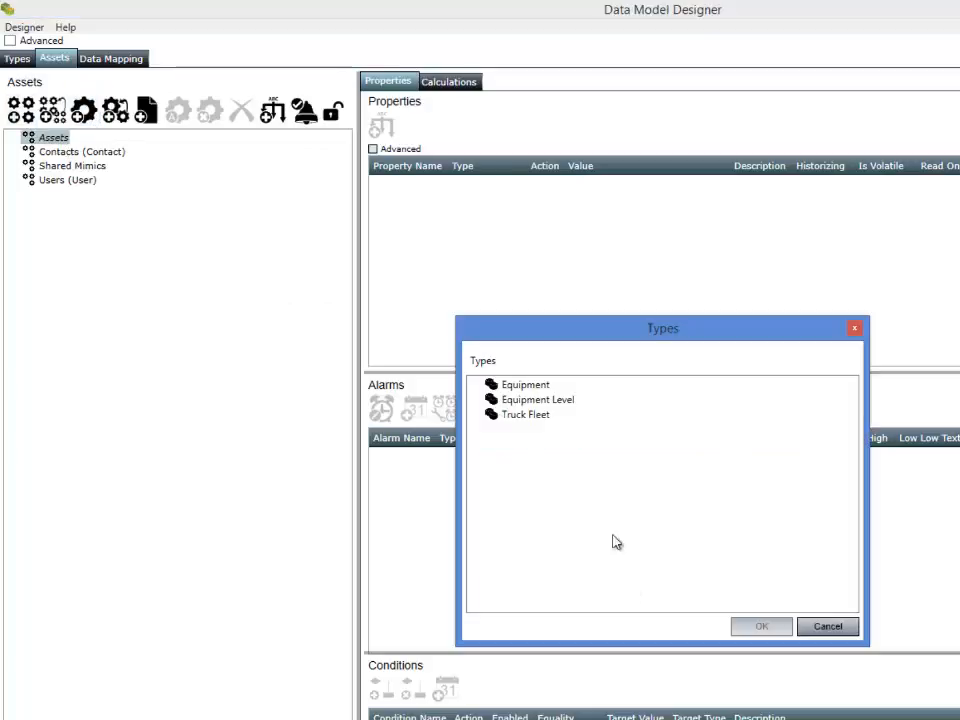
double_click(534, 386)
left_click(537, 433)
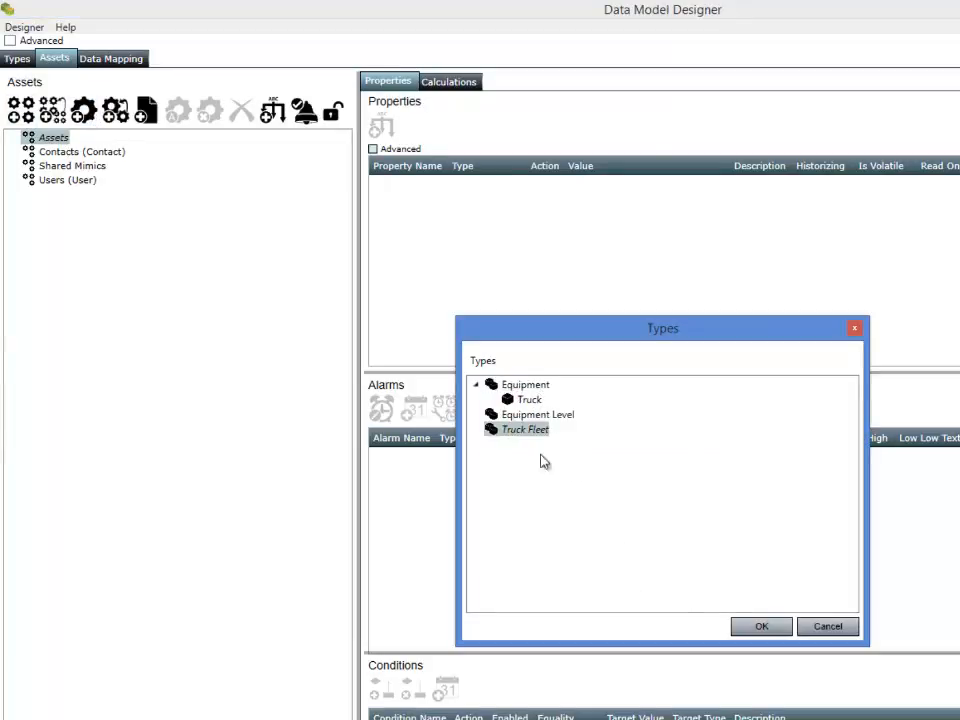
left_click(758, 627)
type("Tampa Truck Fleet")
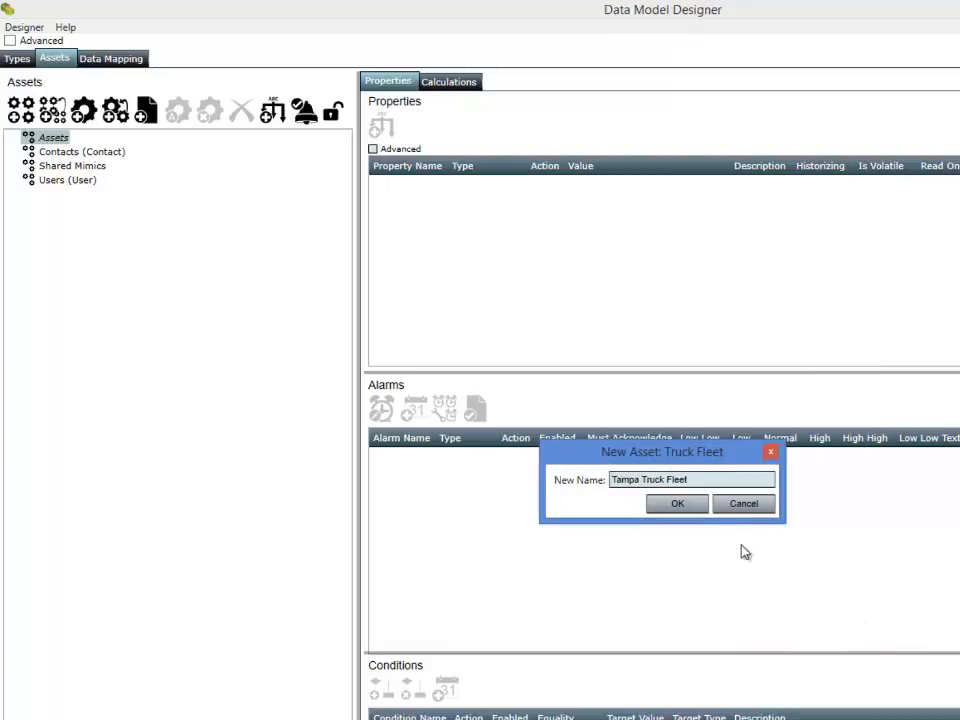
left_click(690, 505)
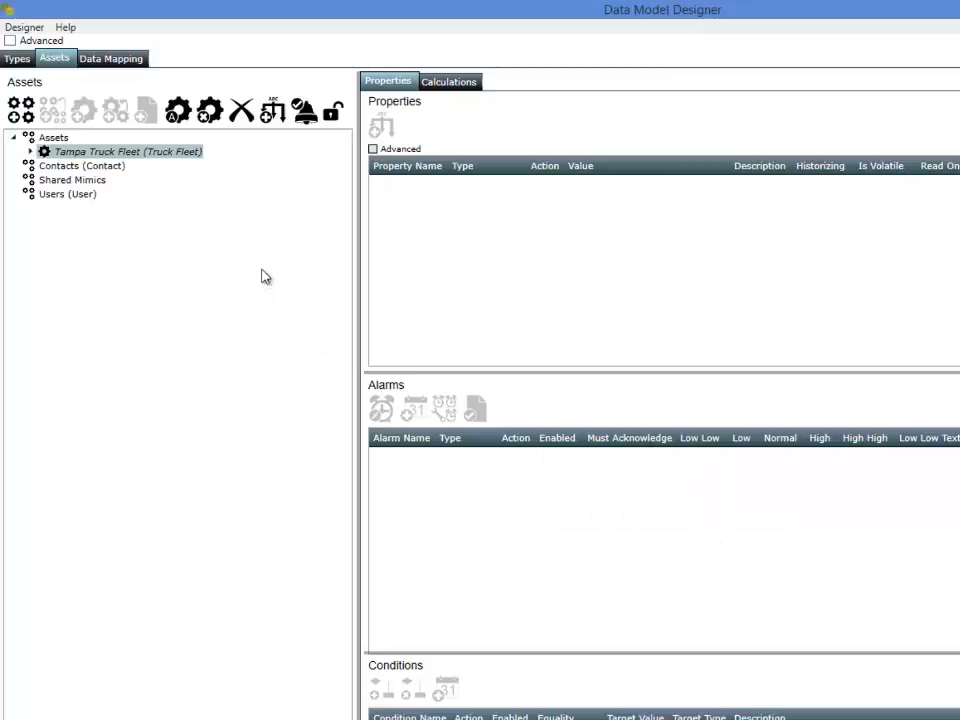
Step: Set Lat to 26.1 and Long to 81.1 for Truck 2 in the Tampa Truck Fleet's Truck Collection
left_click(29, 151)
double_click(84, 167)
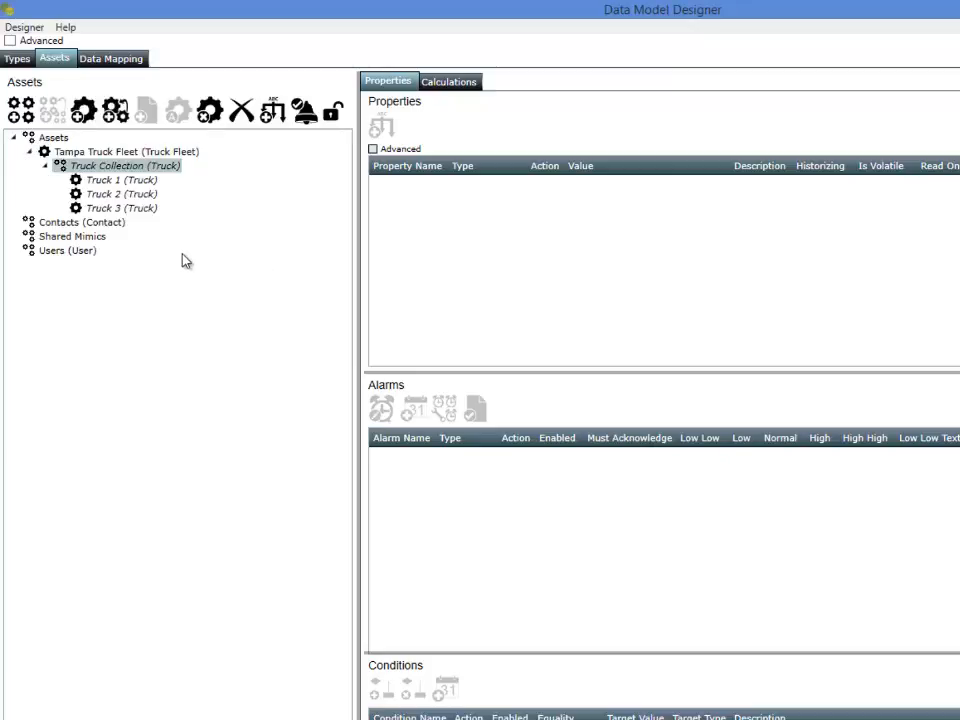
left_click(141, 181)
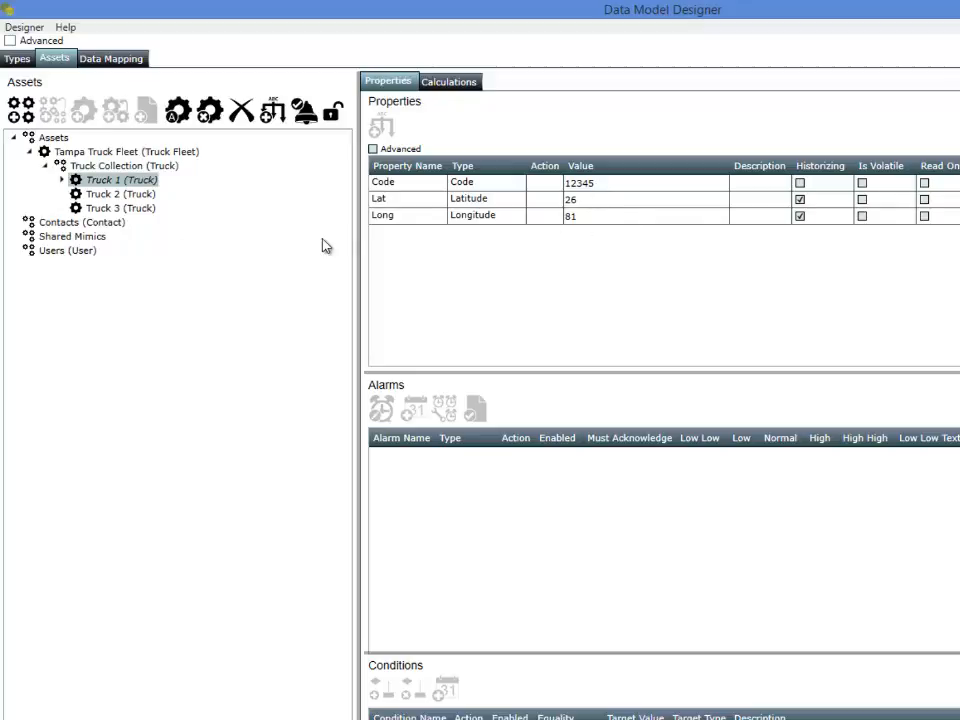
left_click(141, 194)
left_click(607, 200)
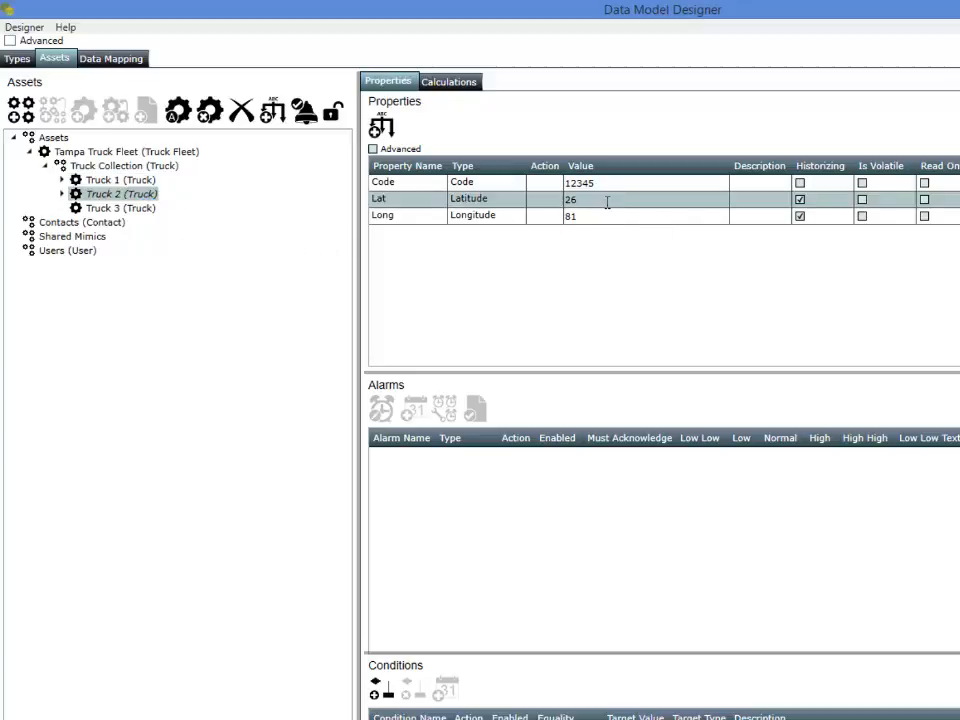
left_click(613, 201)
type(".1")
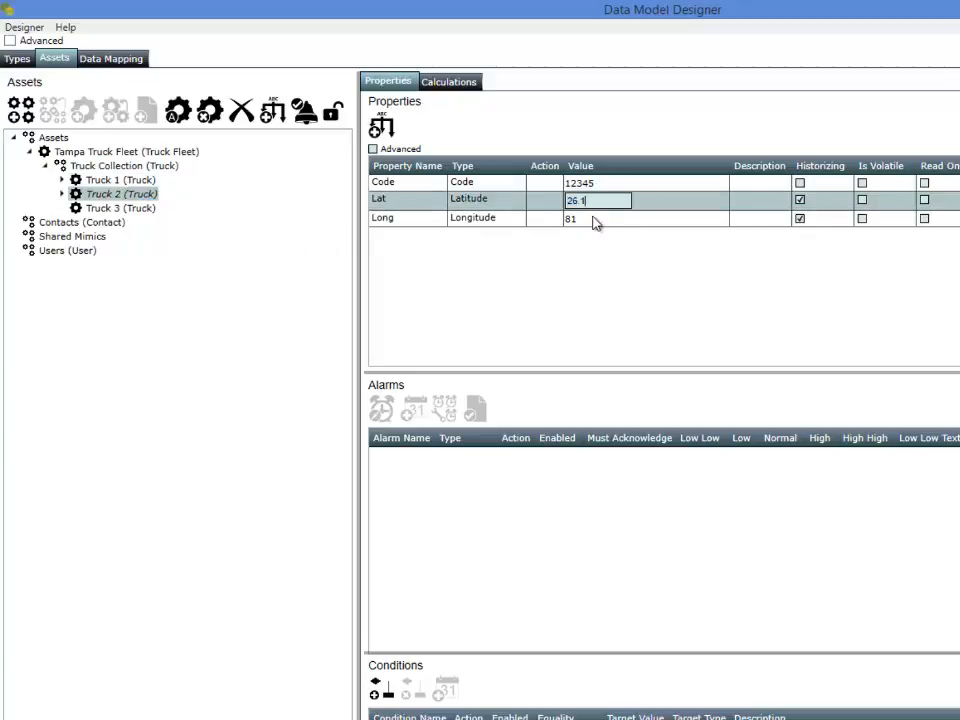
left_click(597, 218)
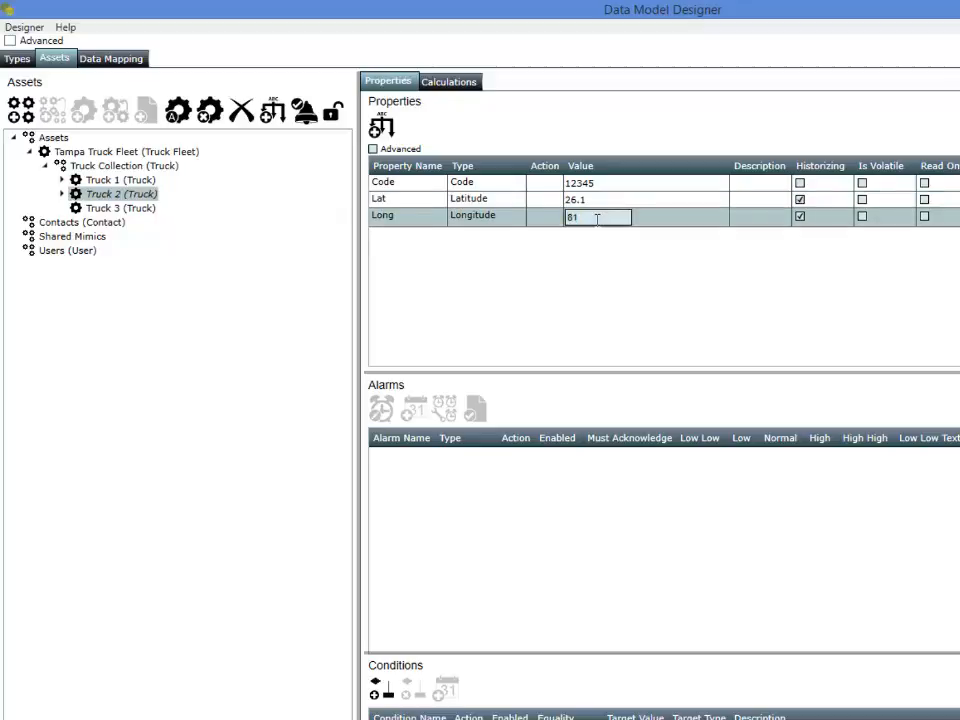
type(".1")
Step: Set Truck 2's Code value to 23456
left_click(627, 201)
left_click(623, 183)
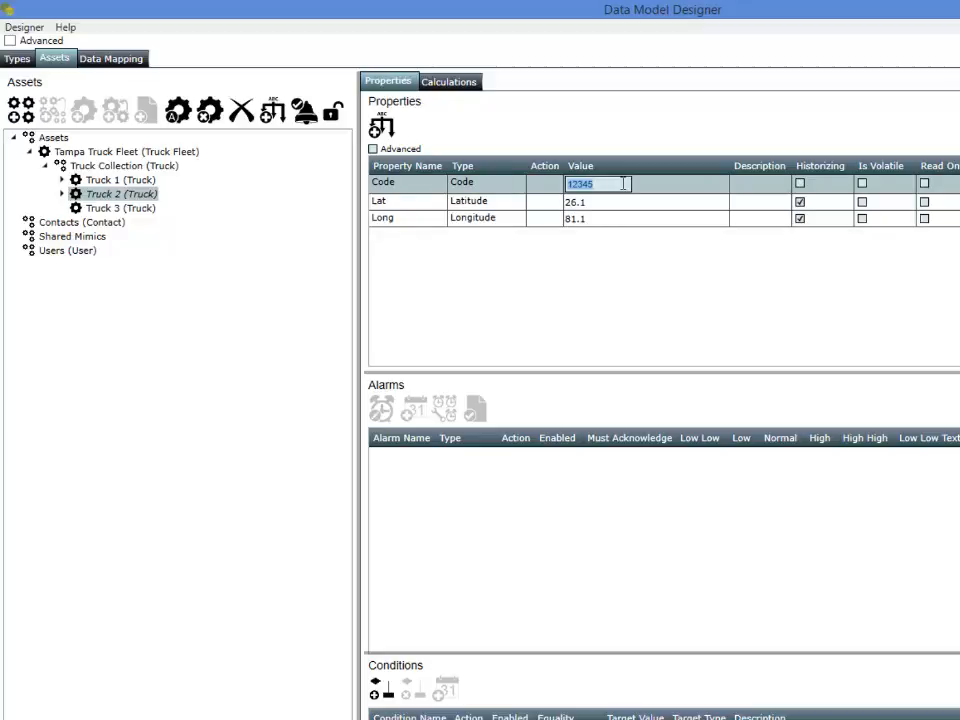
type("23456")
key("Return")
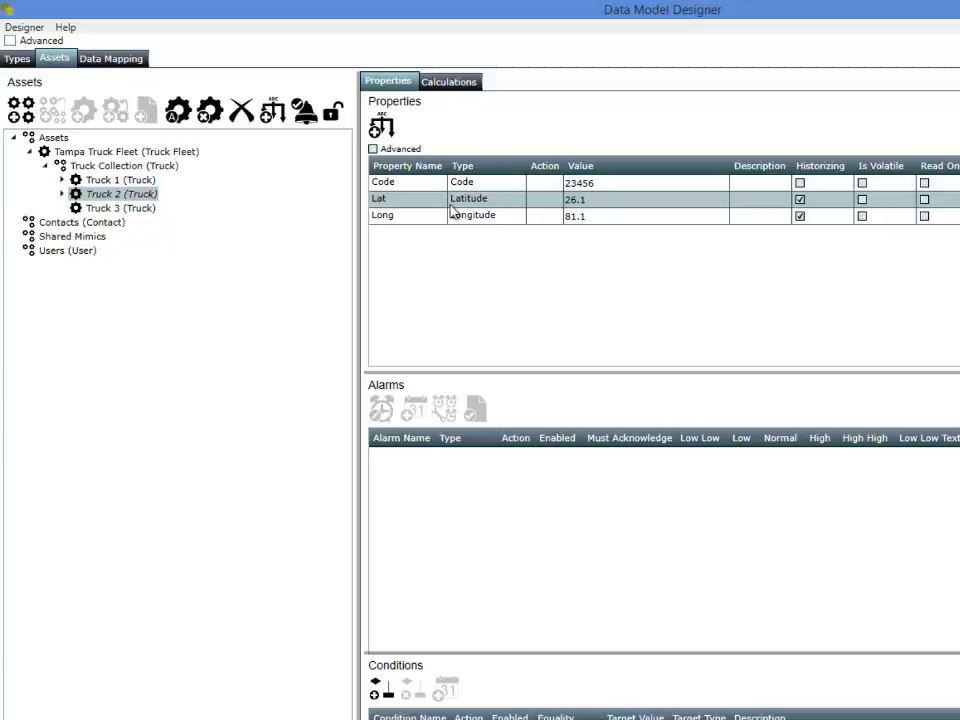
Step: Set Truck 3's Code to 98765 and Lat to 26.2, and open its Long value for editing
left_click(122, 208)
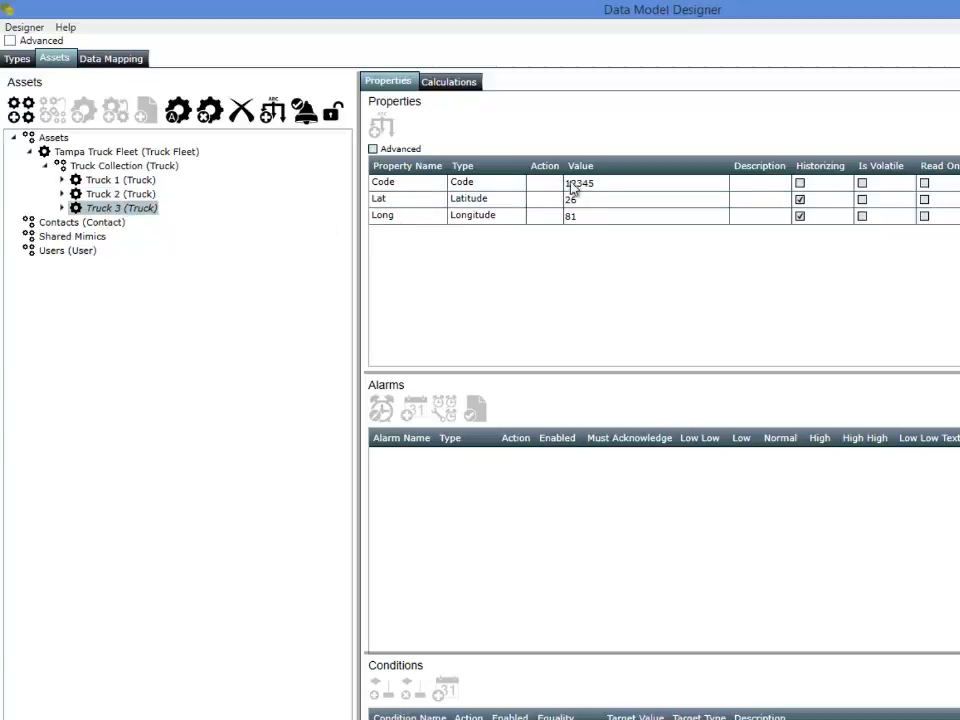
left_click(598, 183)
type("8")
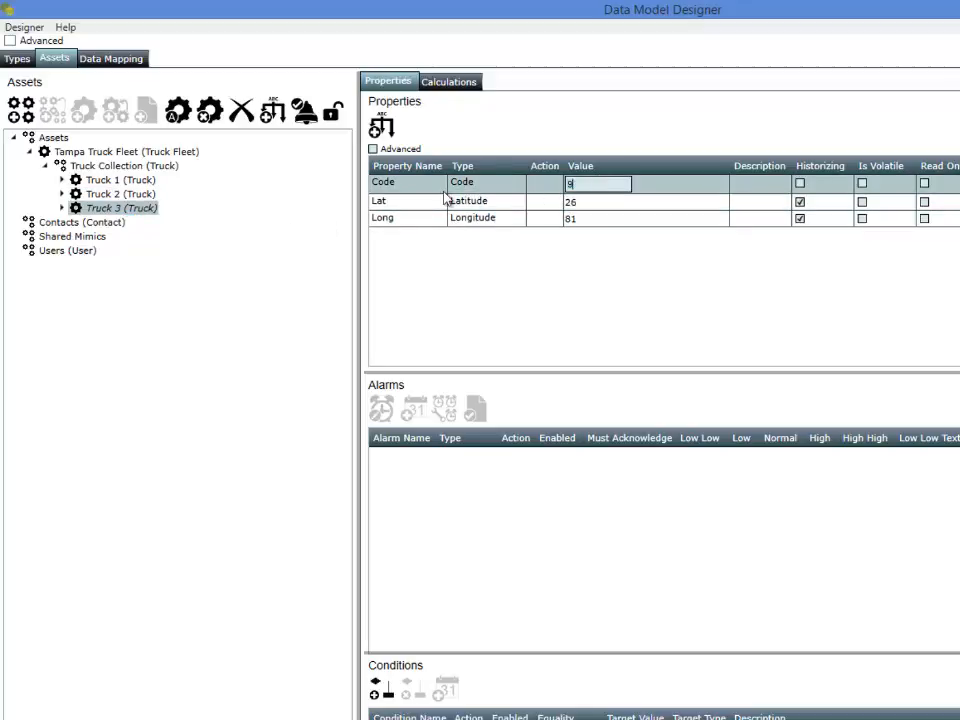
type("8765")
left_click(612, 201)
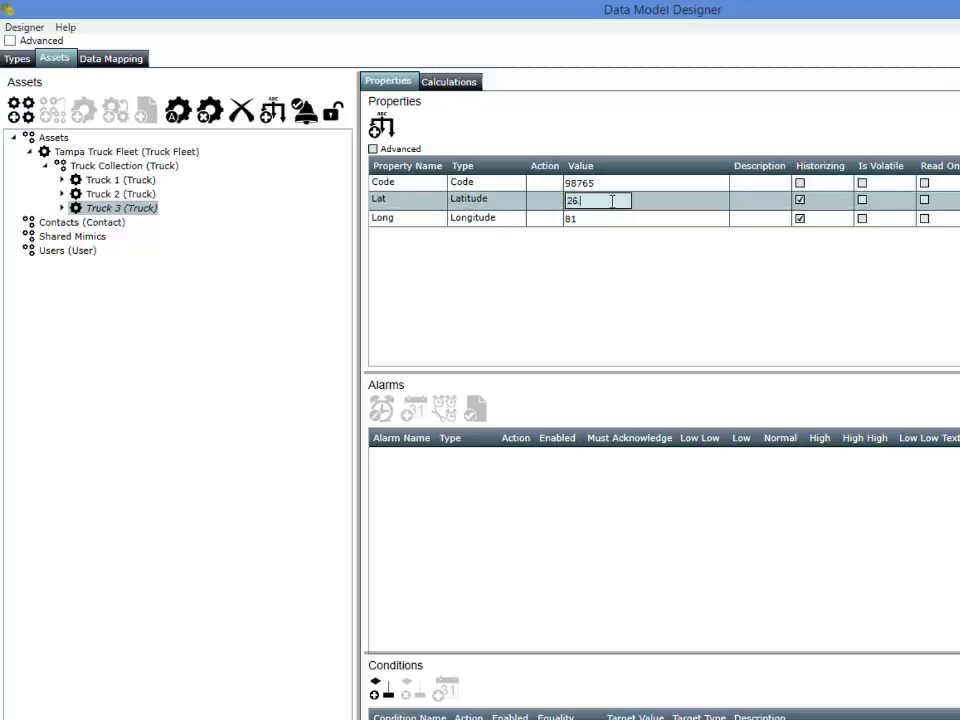
type(".2")
left_click(630, 217)
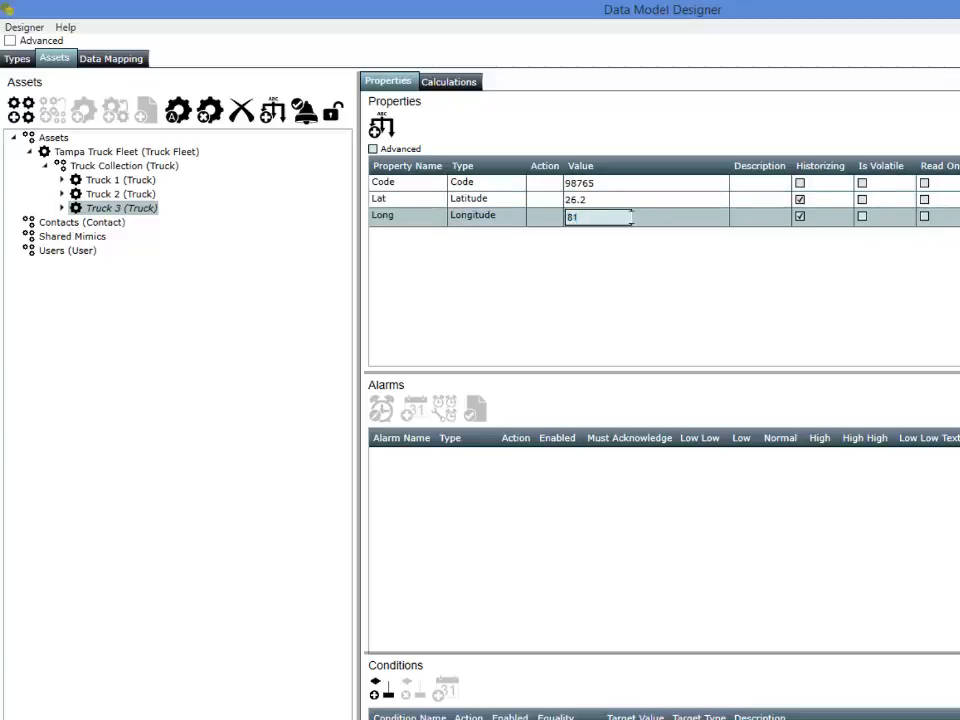
left_click(640, 343)
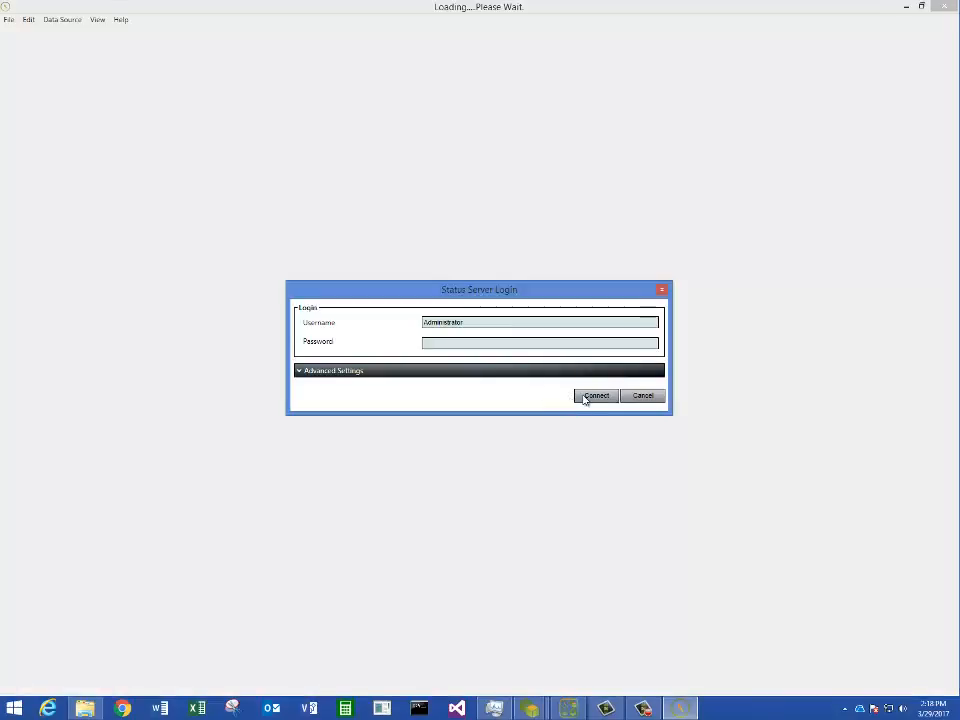
Step: Connect to the Status server in Mimic Designer and create an 800 x 600 canvas mimic named Test
left_click(583, 396)
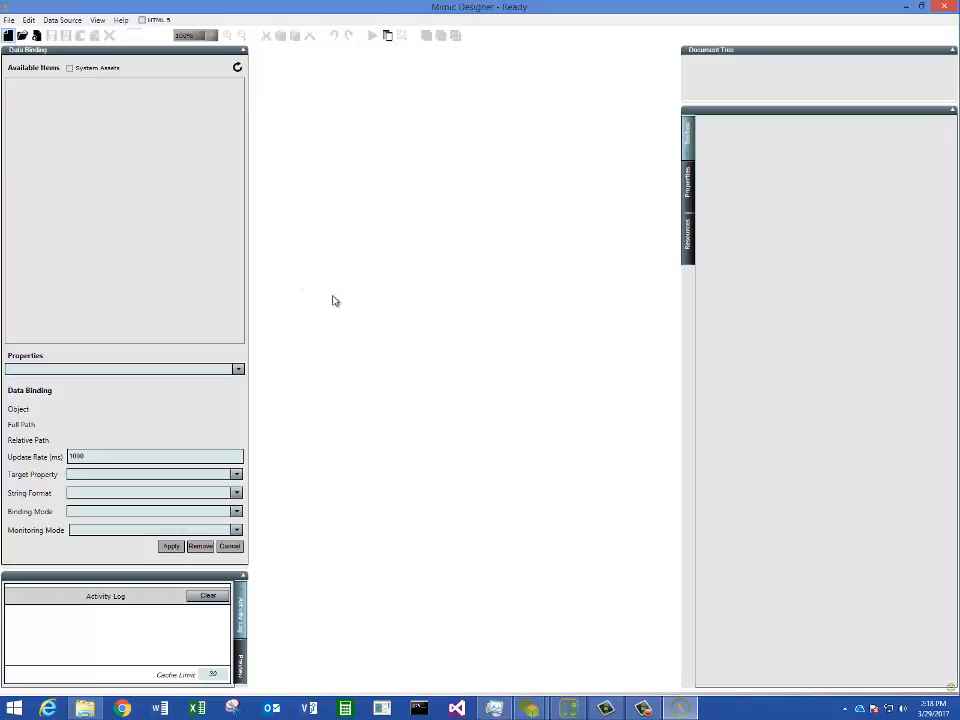
key("ctrl+n")
type("Test")
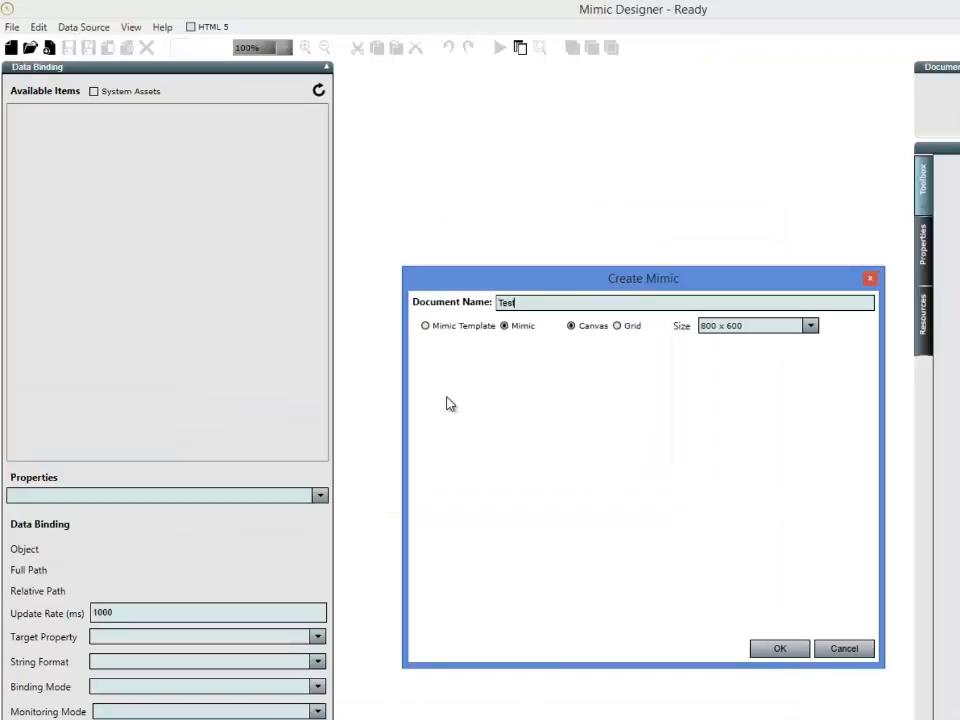
left_click(775, 649)
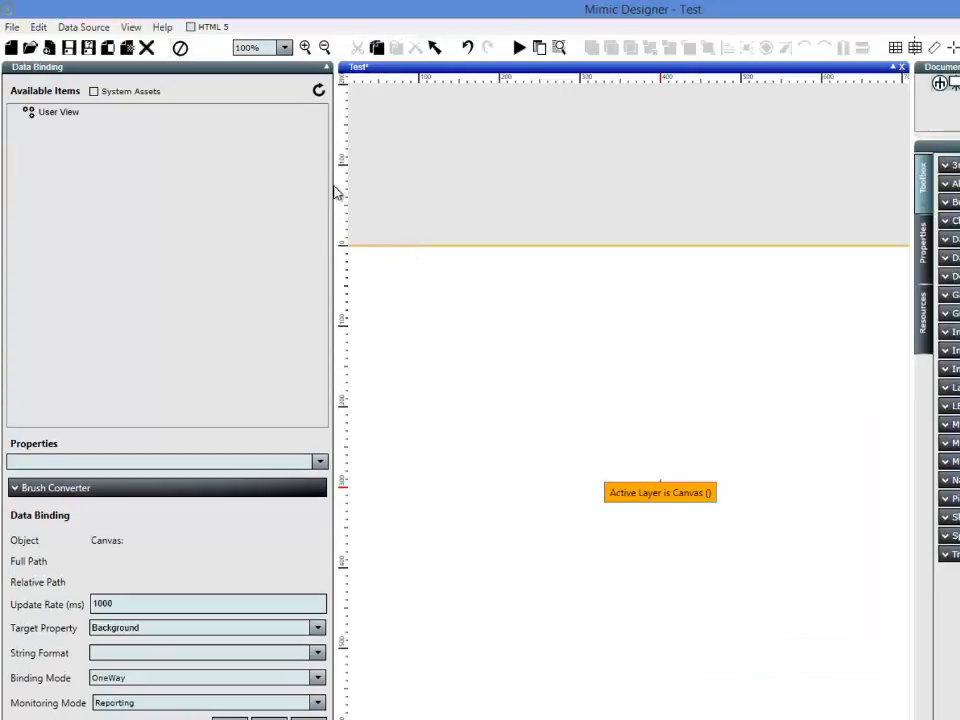
left_click_drag(332, 186, 176, 203)
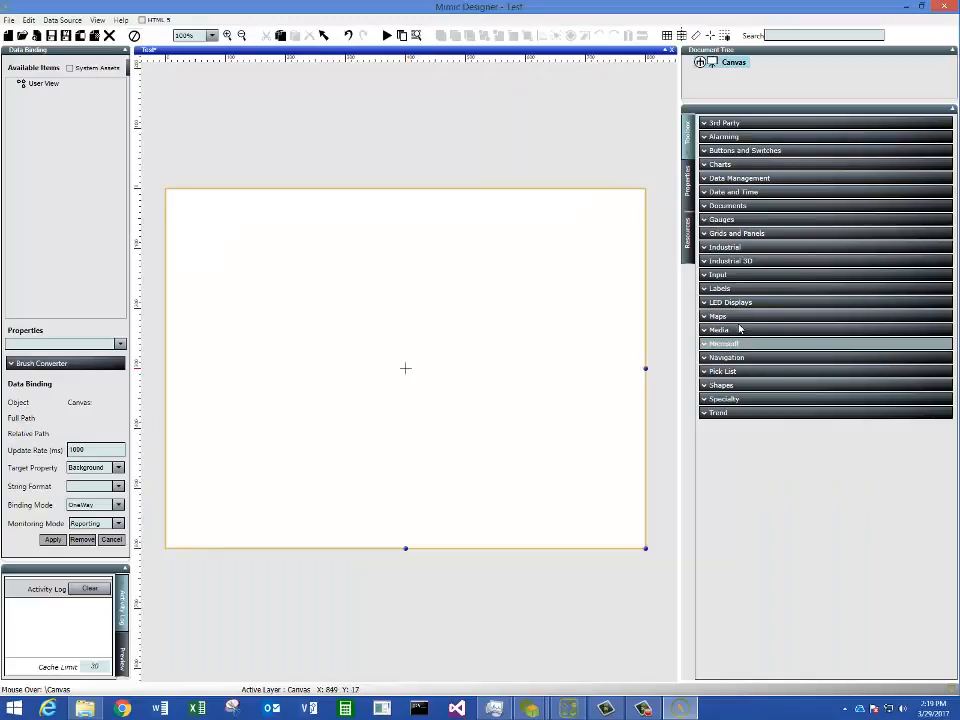
Step: Enable HTML 5 mode and place a MapControl about 744 x 534 on the Test mimic's canvas
left_click(741, 318)
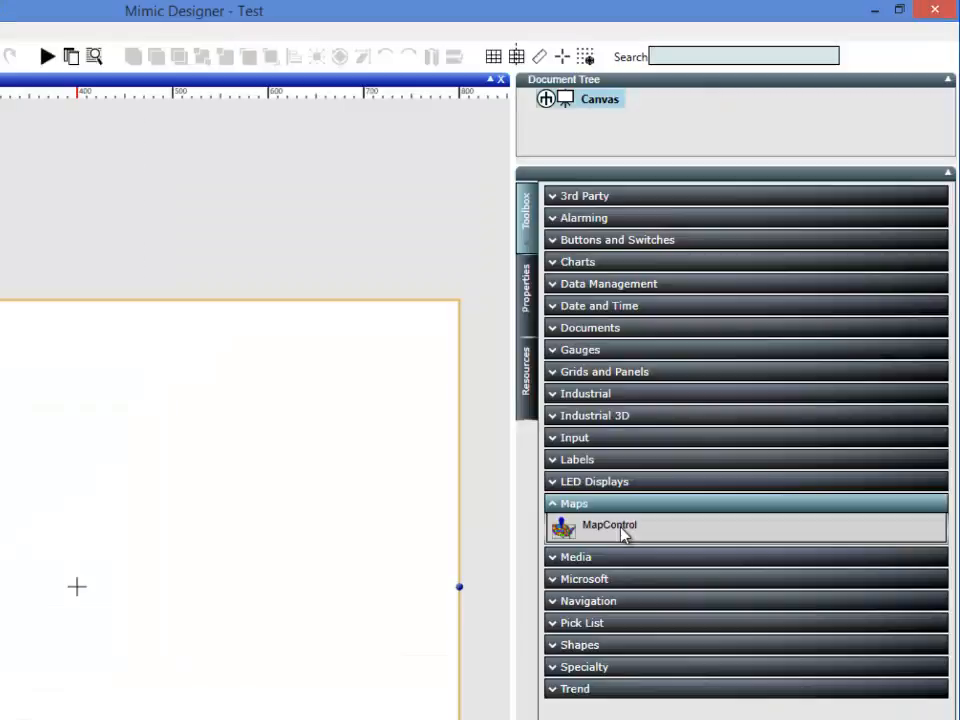
left_click(618, 262)
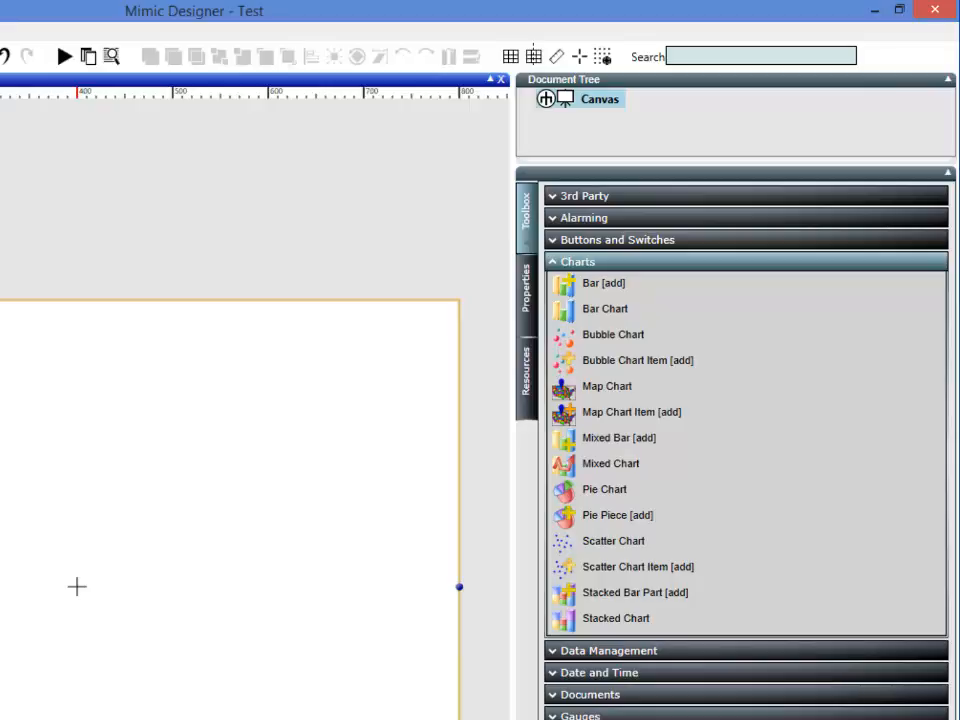
left_click(590, 262)
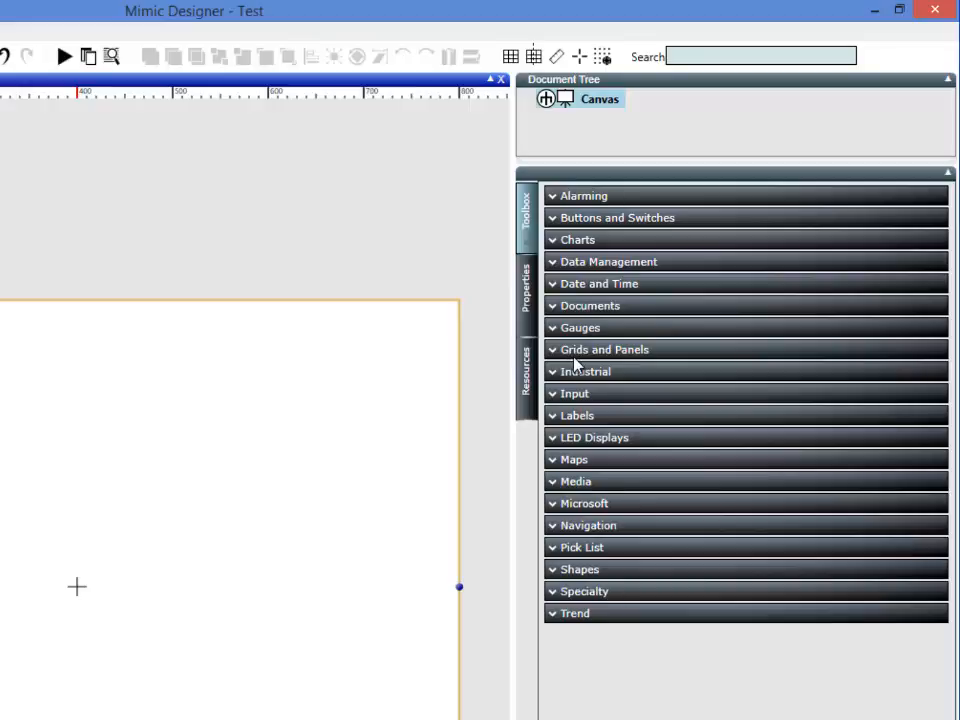
left_click(595, 240)
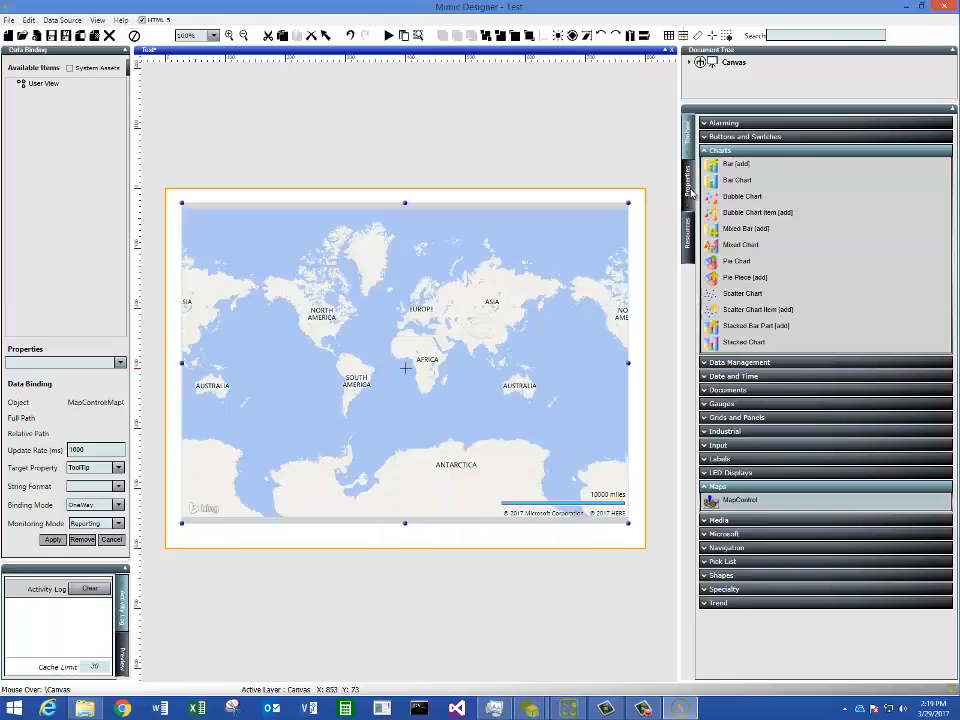
Step: Set the asset path in the map control's pin settings to the Tampa Truck Fleet's Truck Collection
left_click(526, 290)
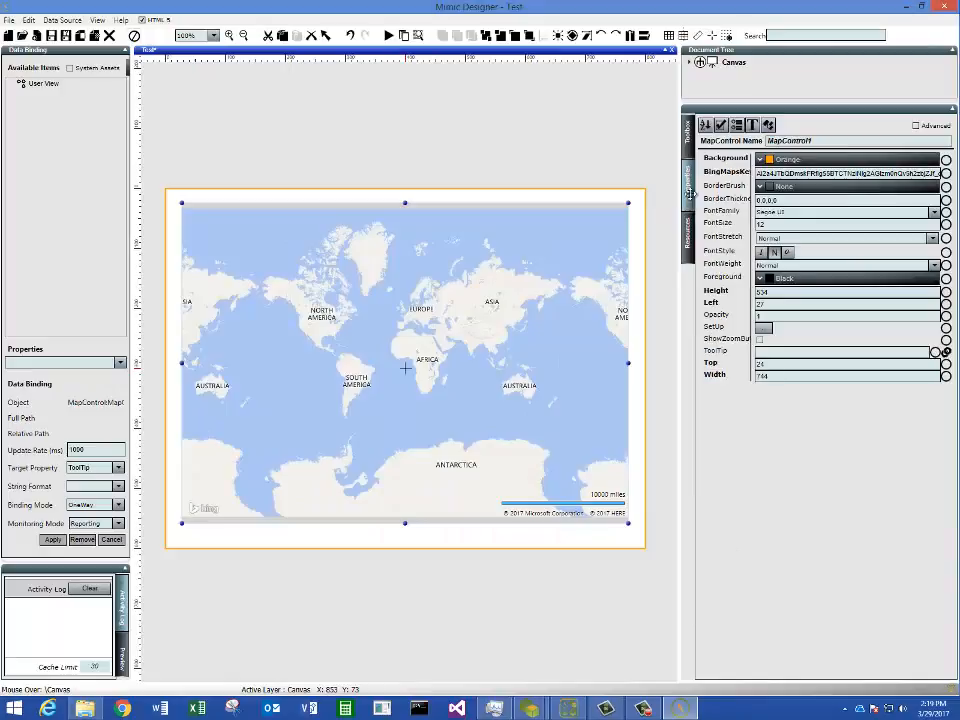
left_click(765, 331)
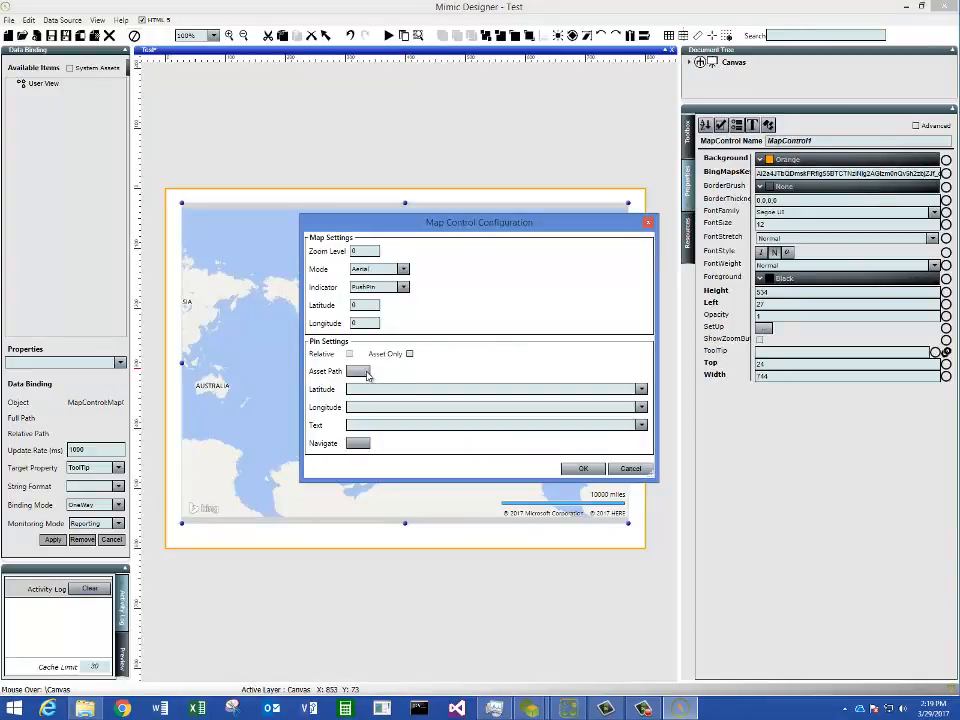
left_click(358, 371)
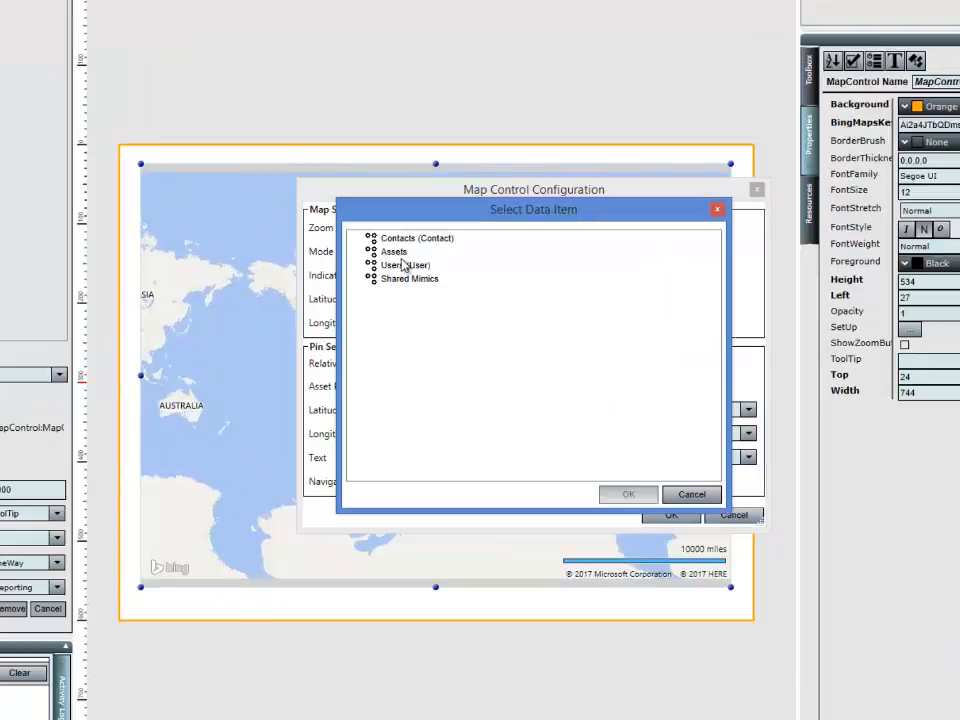
double_click(401, 255)
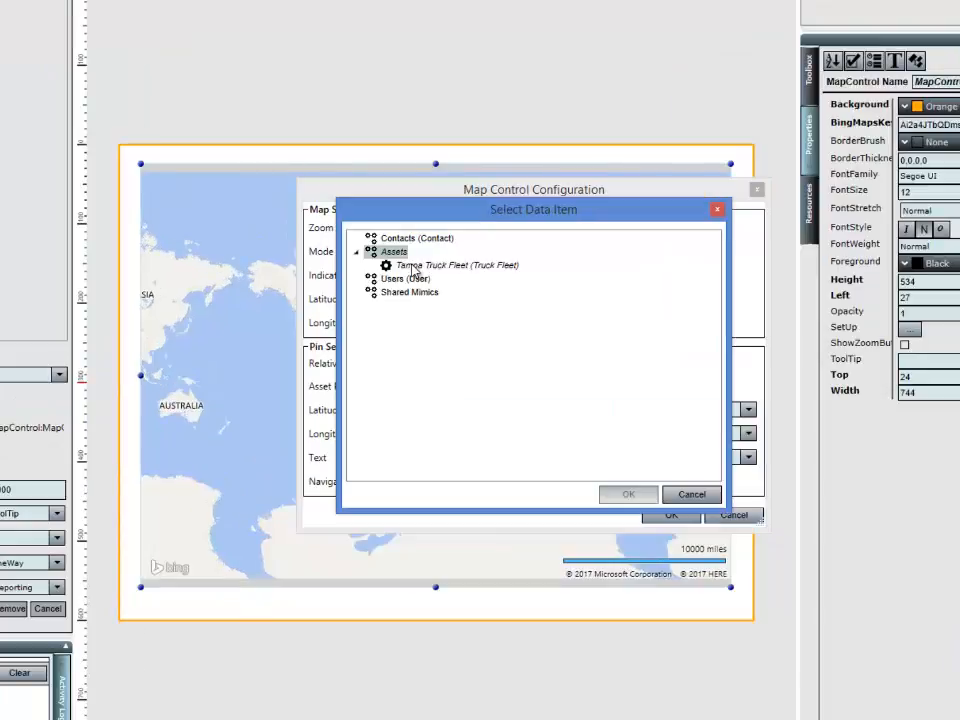
double_click(410, 267)
left_click(437, 279)
left_click(615, 495)
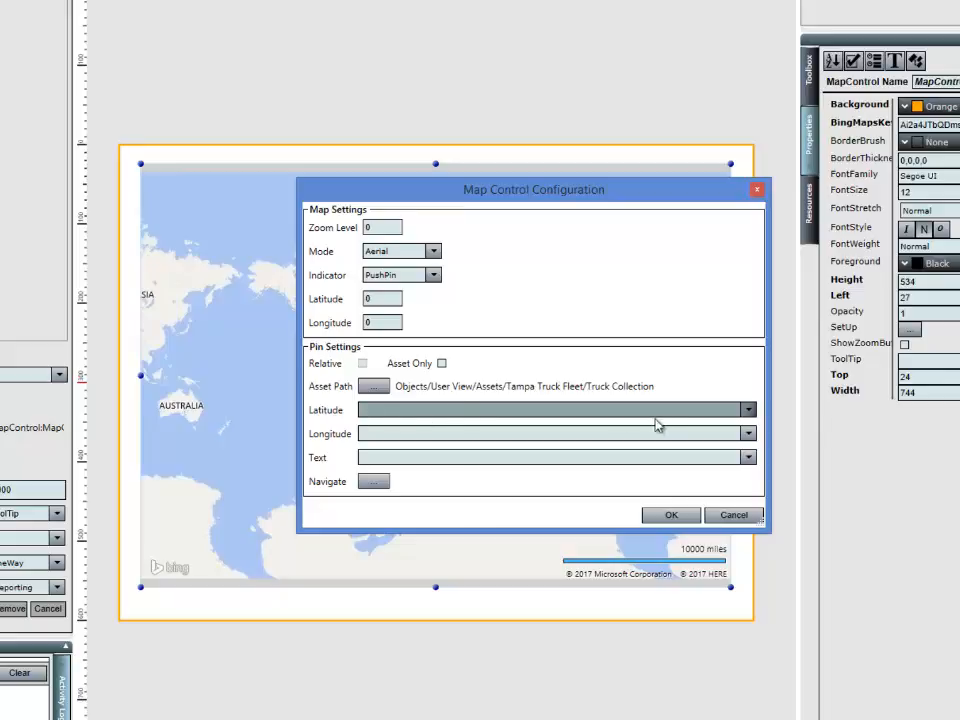
Step: Map the pin settings' Latitude to Lat, Longitude to Long and Text to Code, and accept the map control configuration
left_click(748, 409)
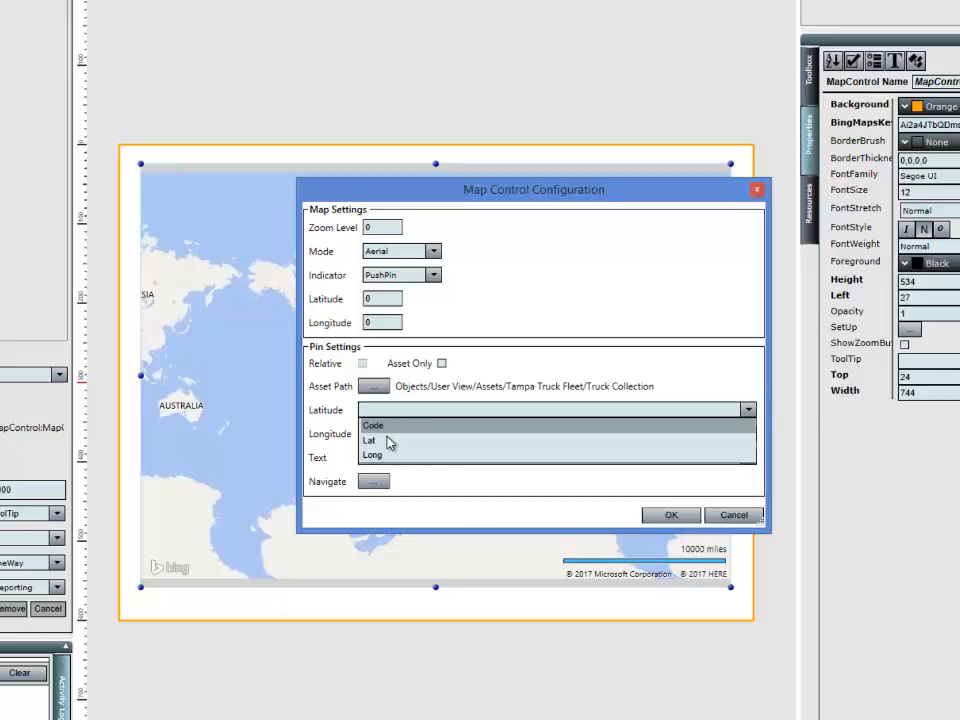
left_click(390, 441)
left_click(405, 434)
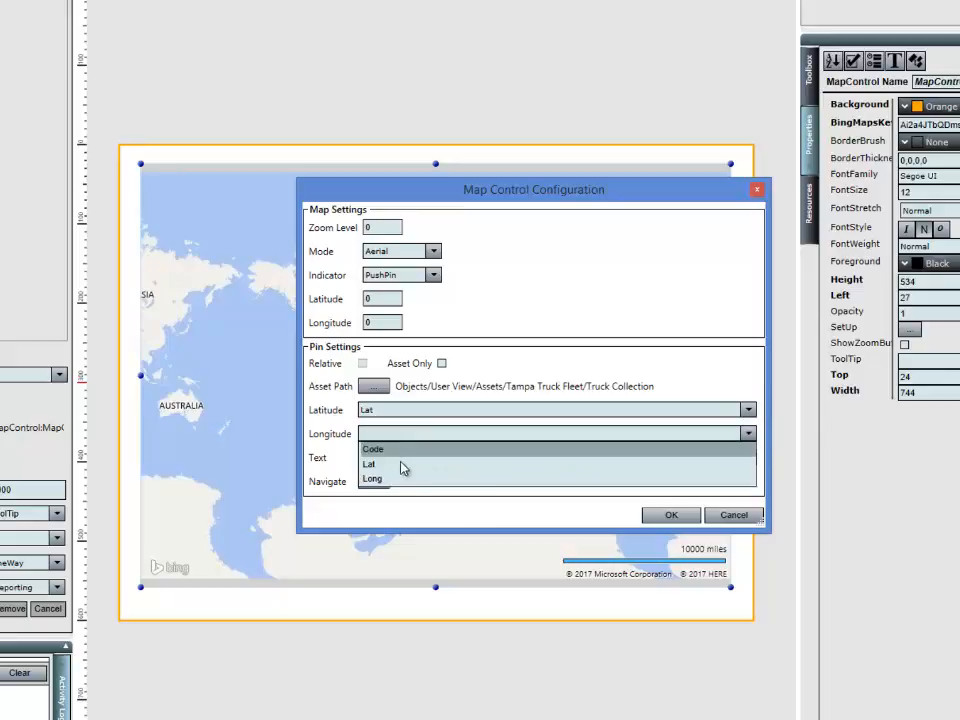
left_click(401, 476)
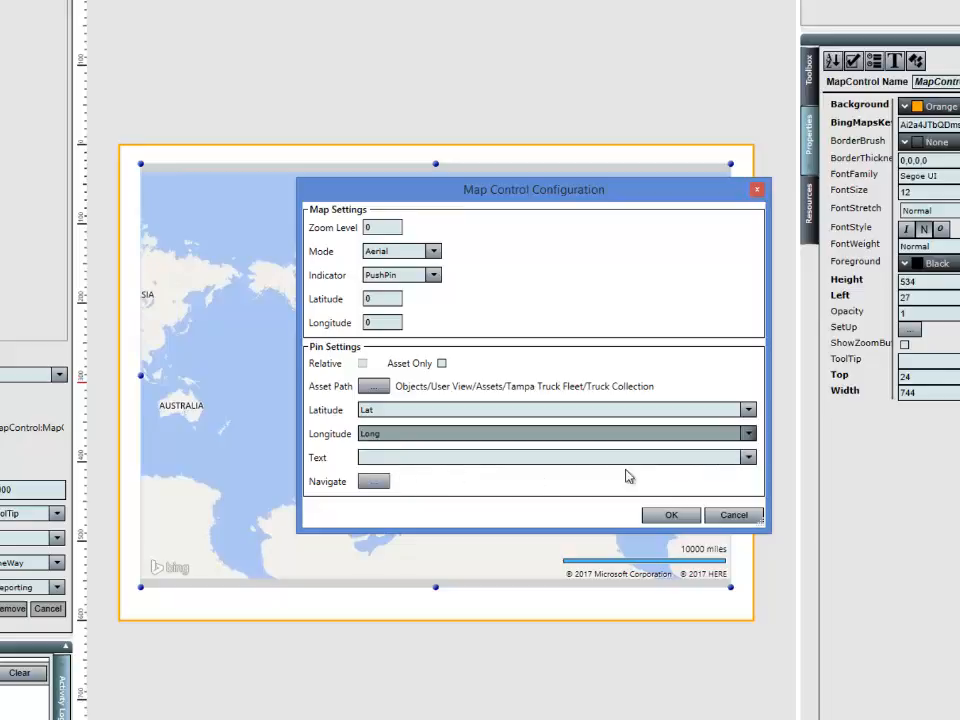
left_click(750, 460)
left_click(372, 474)
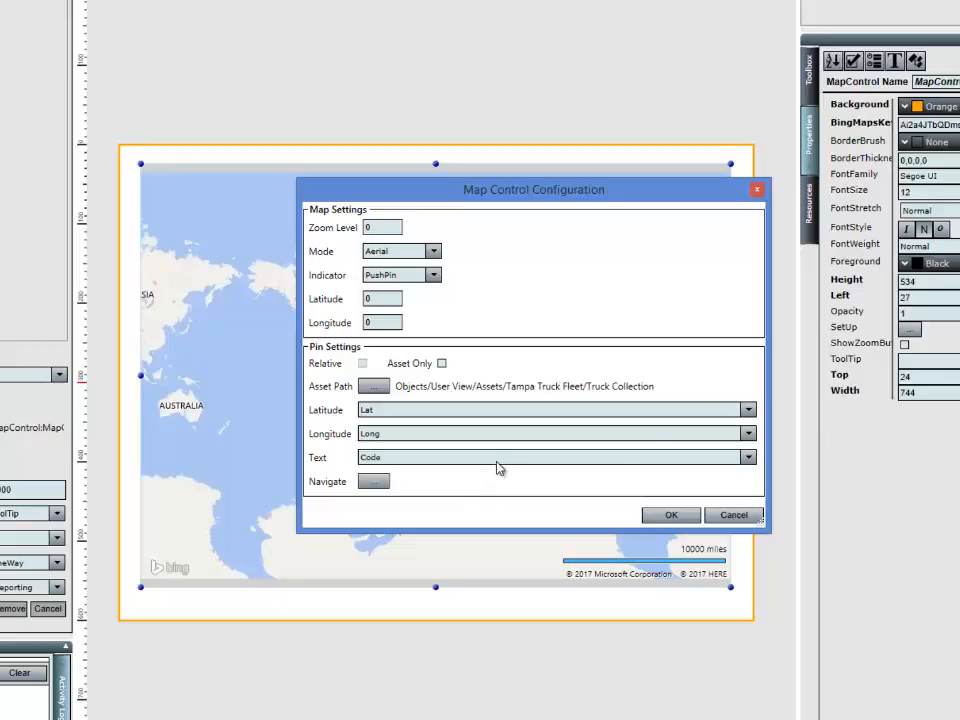
left_click(668, 516)
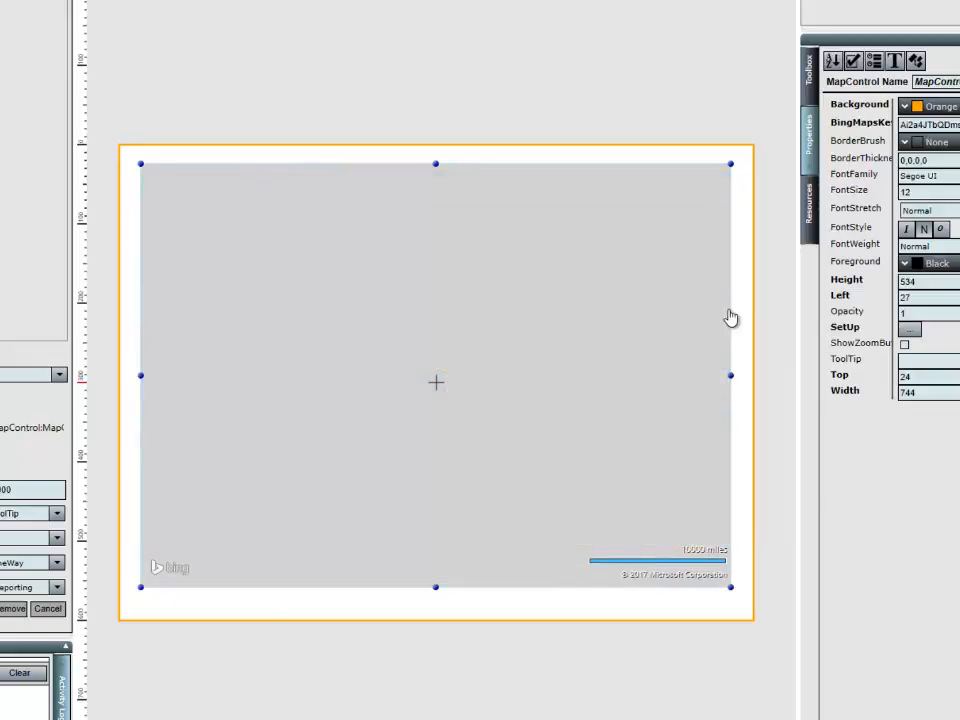
Step: Set the map control's Latitude to 26, Longitude to 81 and Zoom Level to 5 in its map settings
left_click(909, 330)
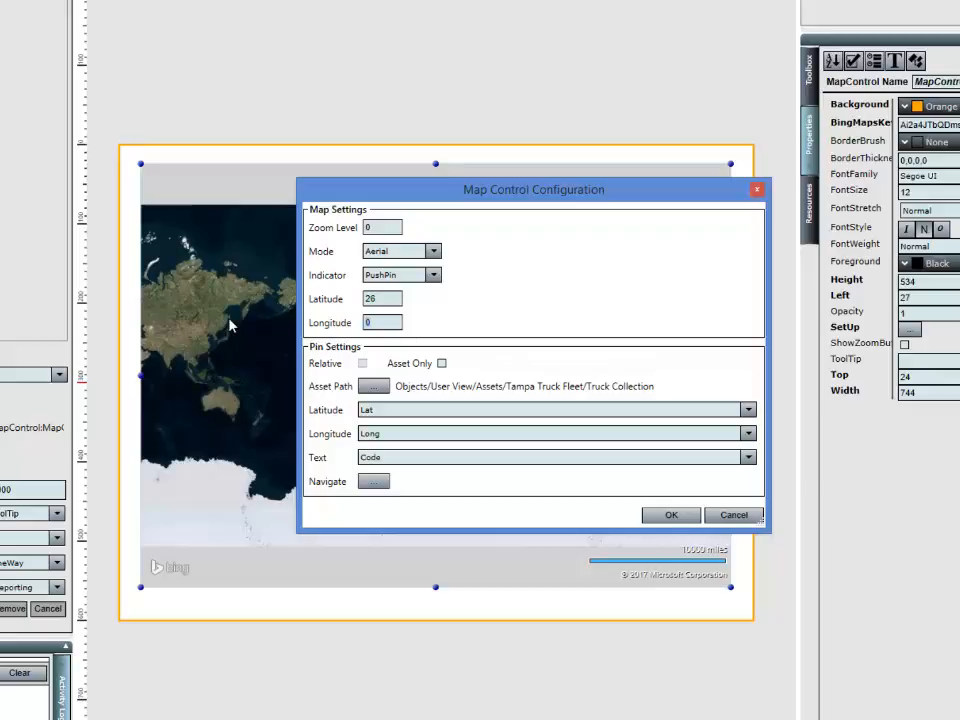
type("81")
type("5")
left_click(671, 514)
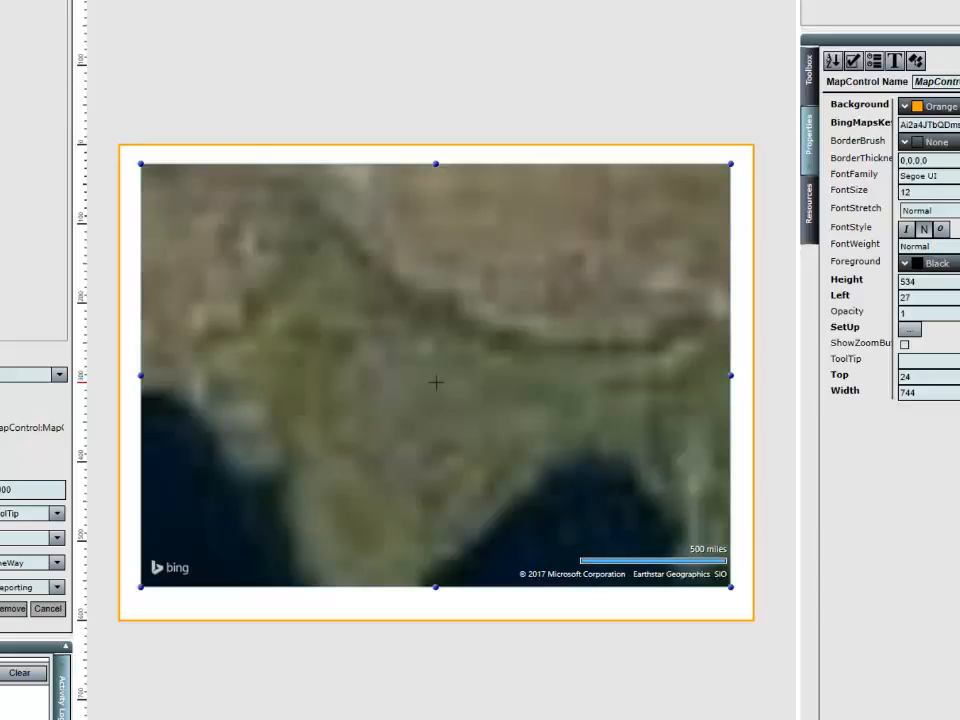
Step: Save the Test mimic in the Shared Mimics folder
key("ctrl+s")
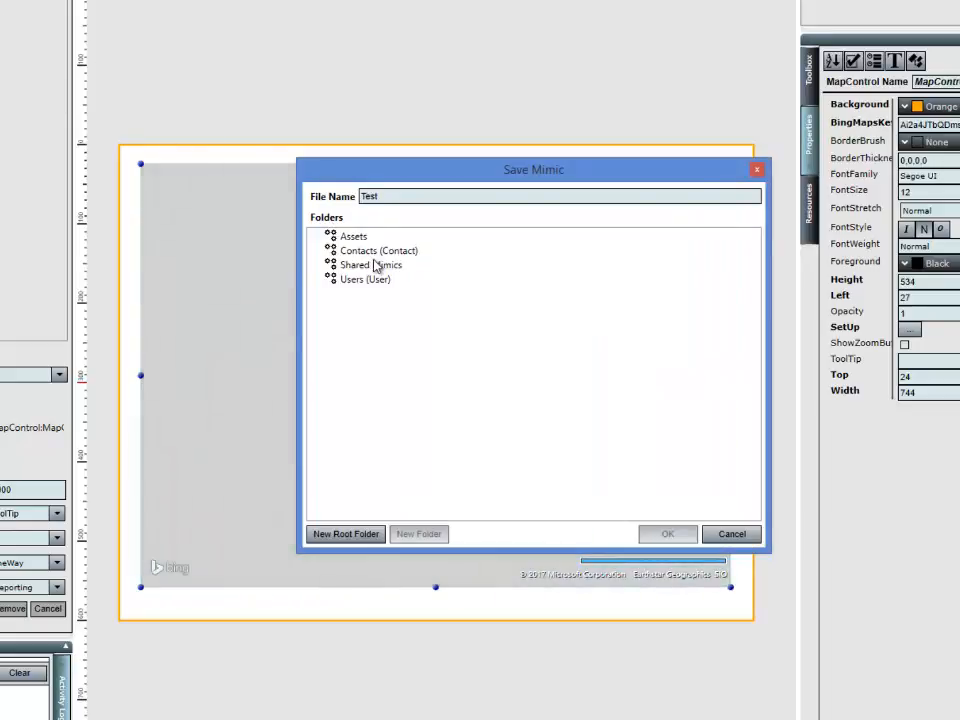
left_click(380, 266)
left_click(650, 533)
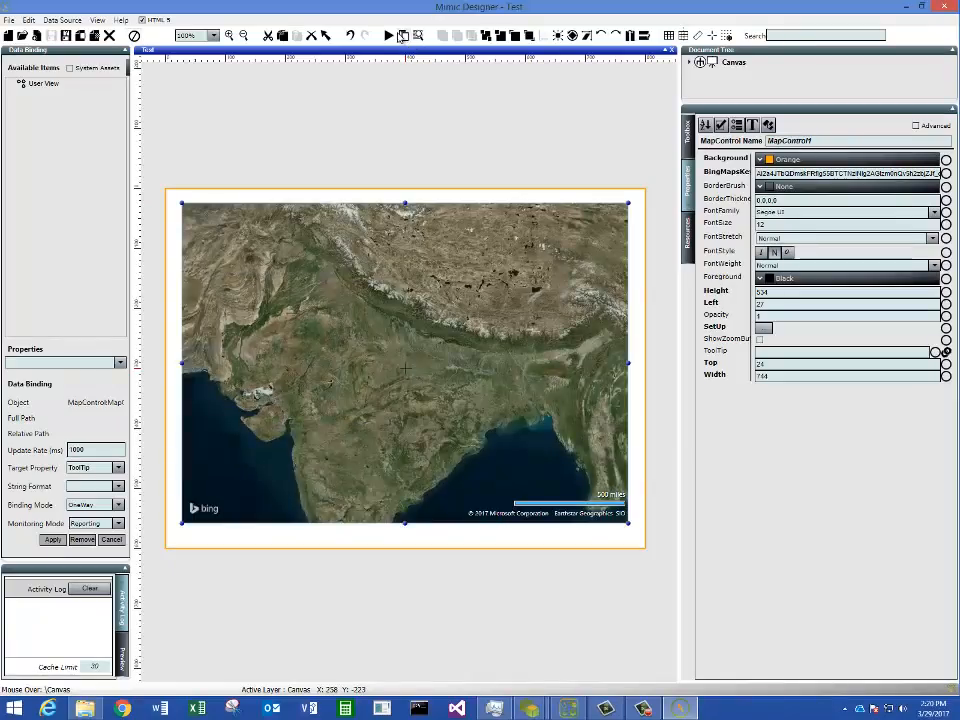
Step: Run the Test mimic in the runtime, examine the truck pins and their code tooltips on the map, and close it
left_click(388, 35)
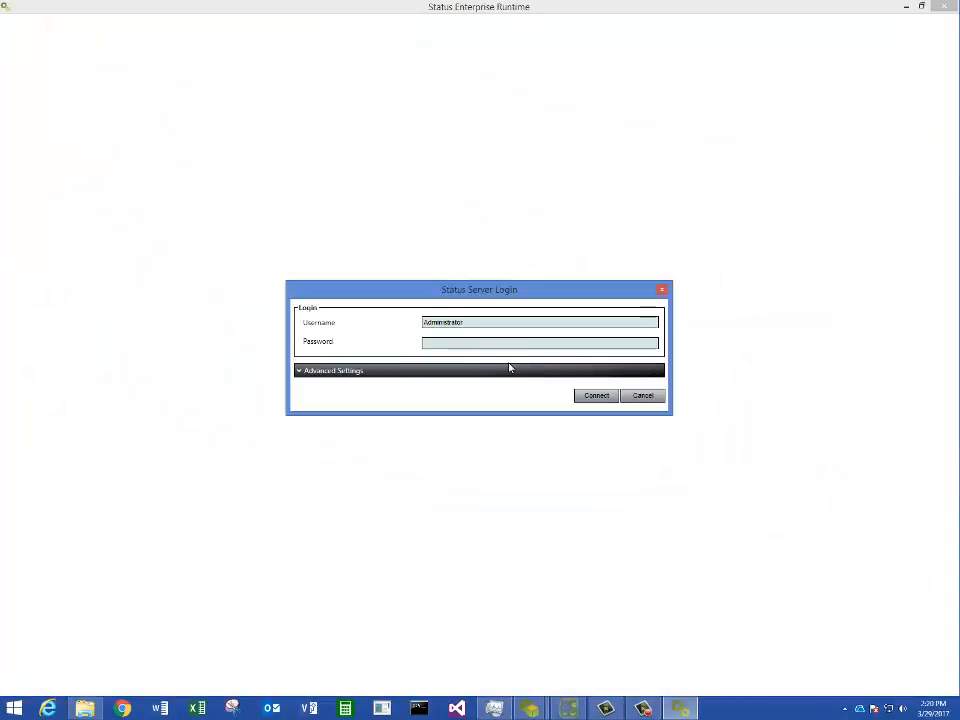
left_click(594, 396)
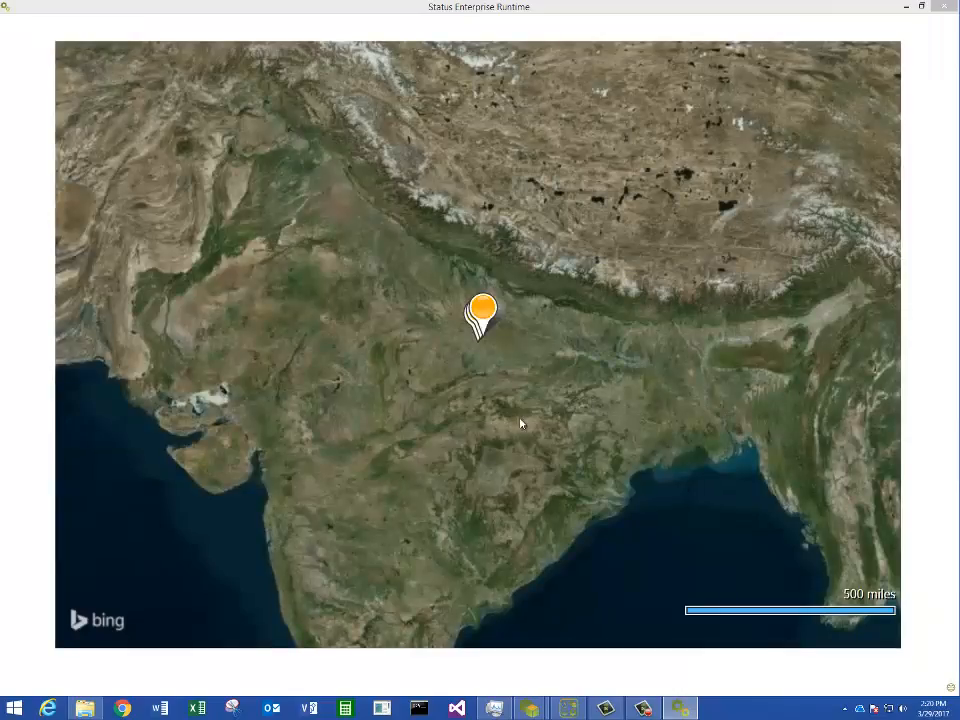
scroll(581, 352, "up", 3)
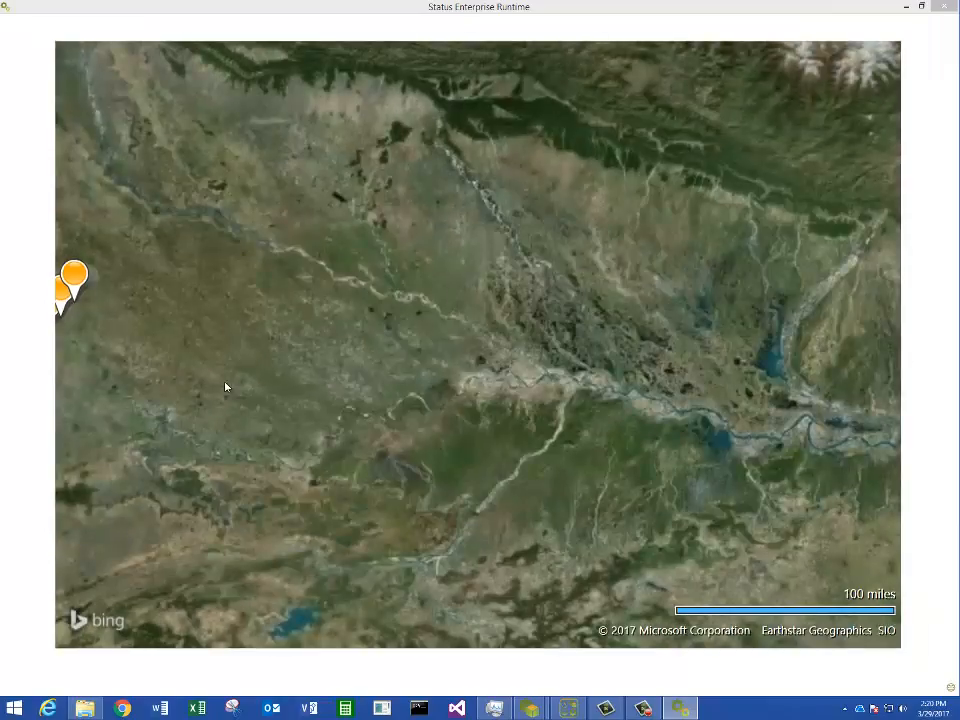
left_click_drag(225, 386, 714, 367)
scroll(606, 382, "up", 3)
left_click_drag(463, 263, 523, 489)
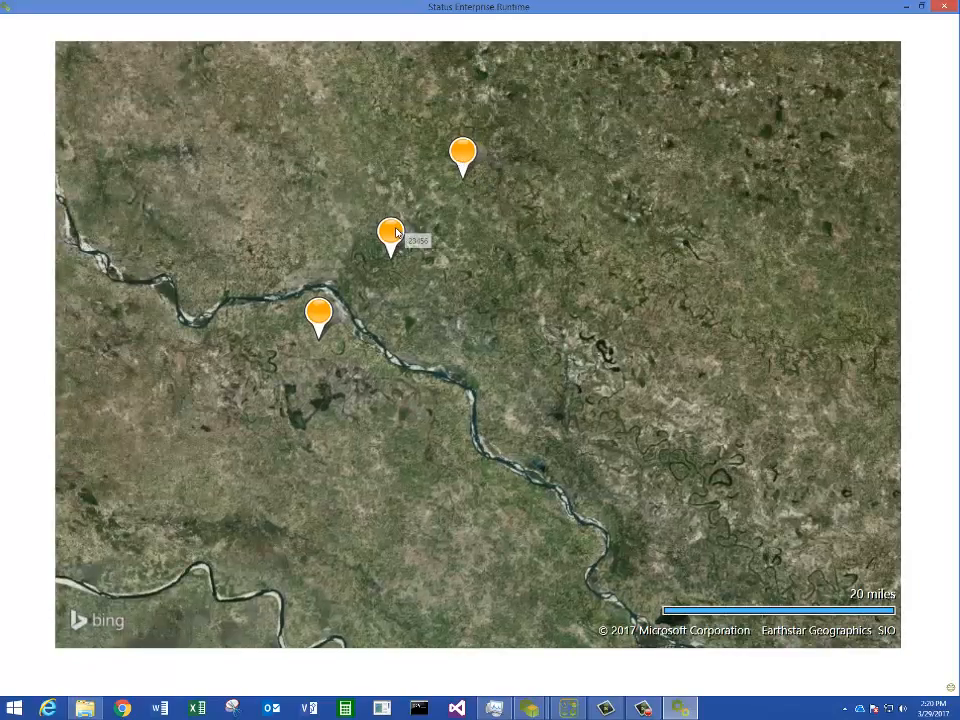
mouse_move(333, 313)
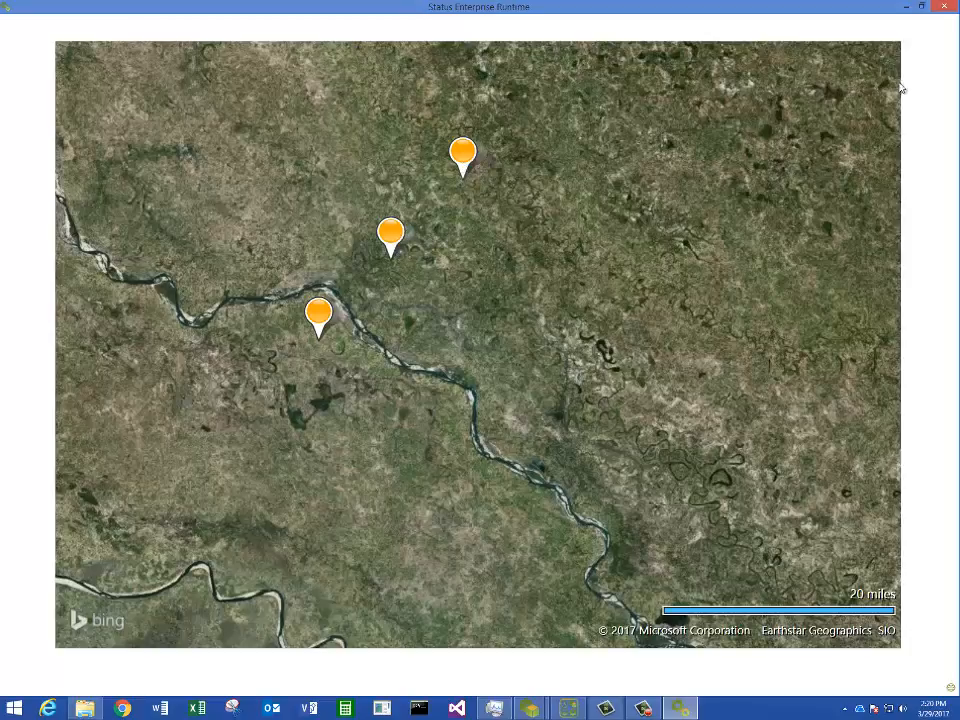
left_click(944, 6)
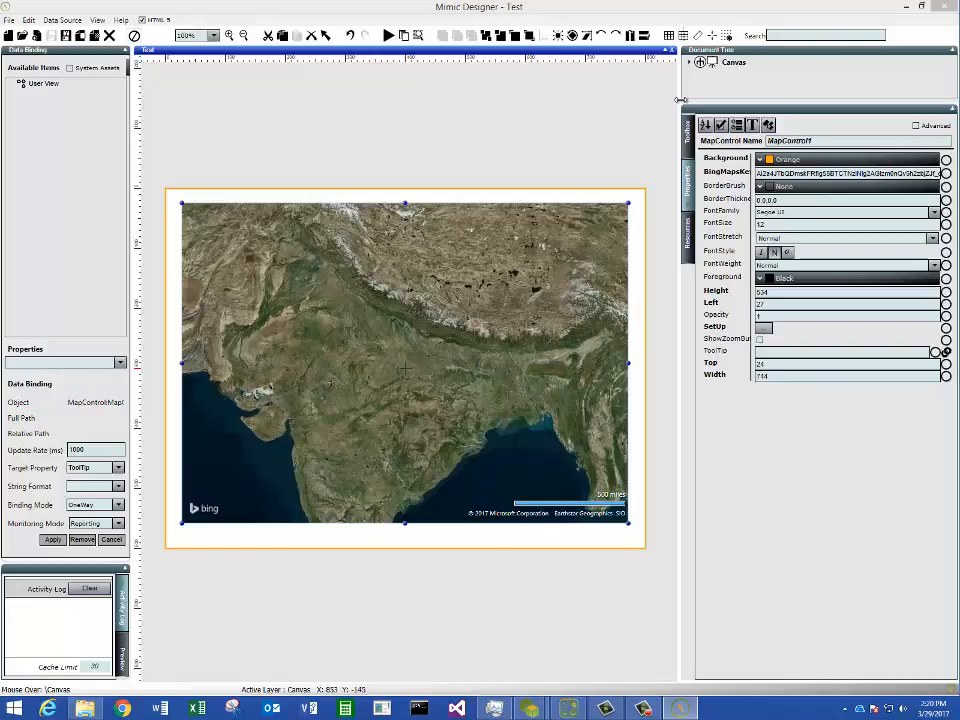
Step: Create an 800 x 600 canvas mimic template named Truck Template for the Truck equipment type
left_click_drag(680, 100, 732, 100)
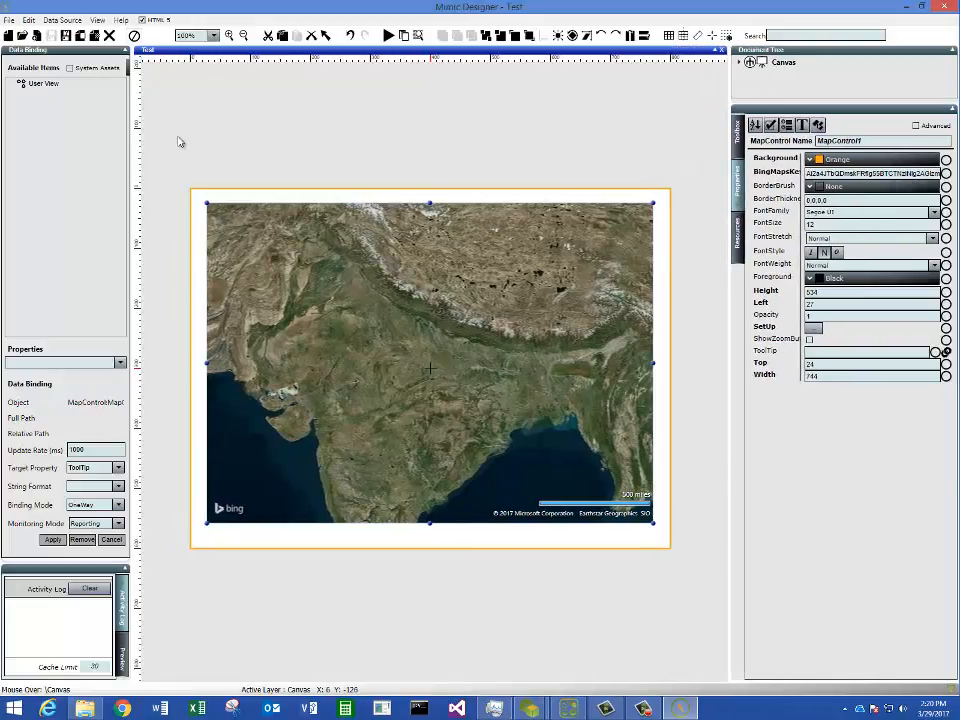
left_click(8, 36)
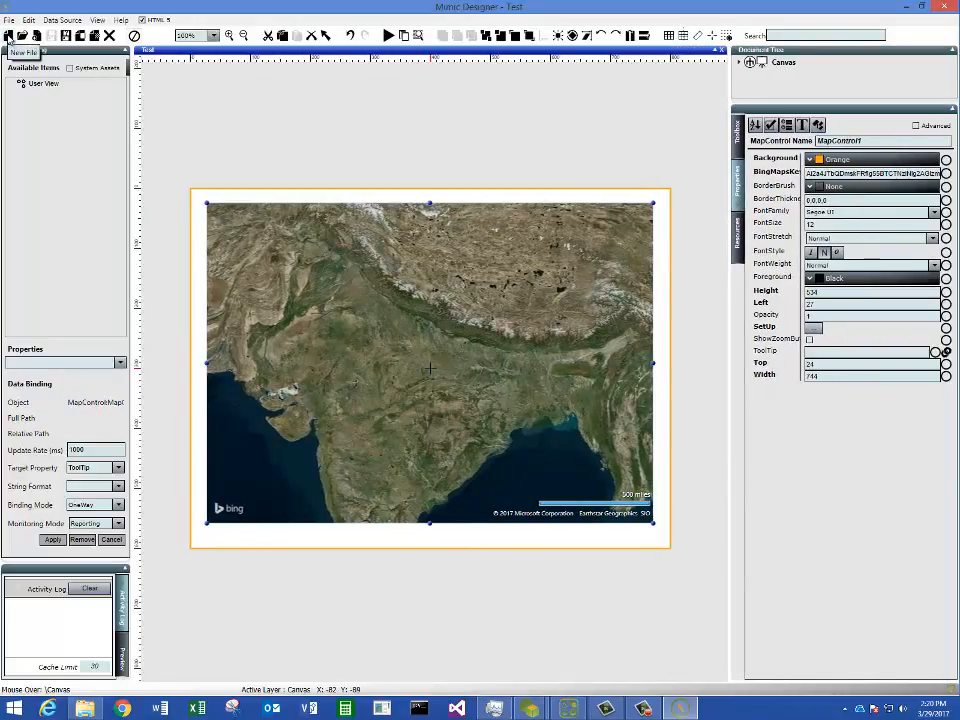
left_click(318, 243)
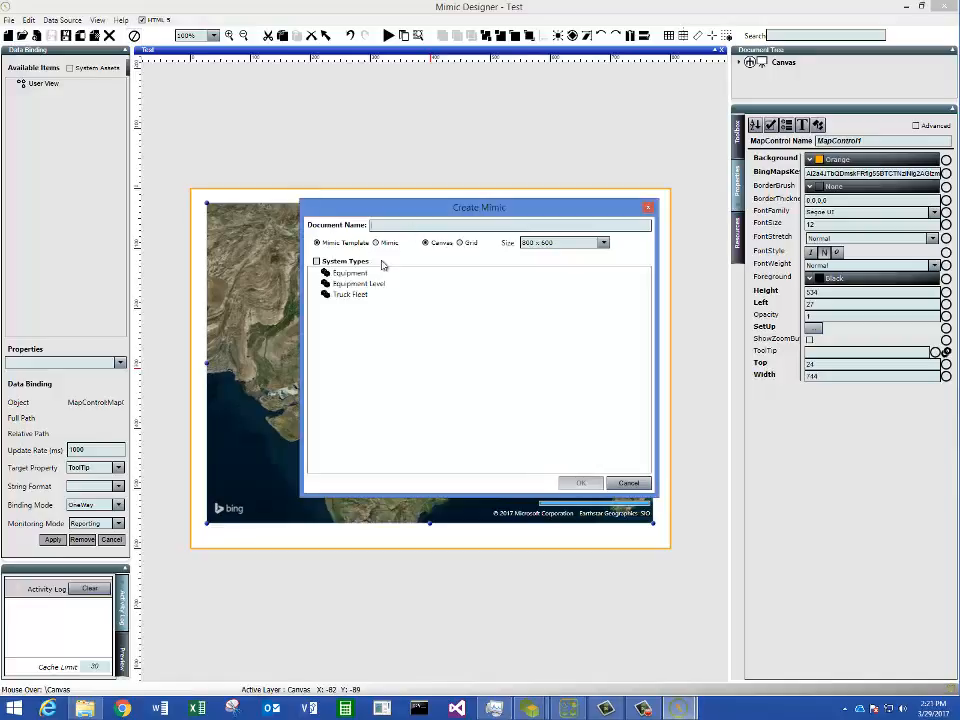
left_click(351, 273)
left_click(353, 283)
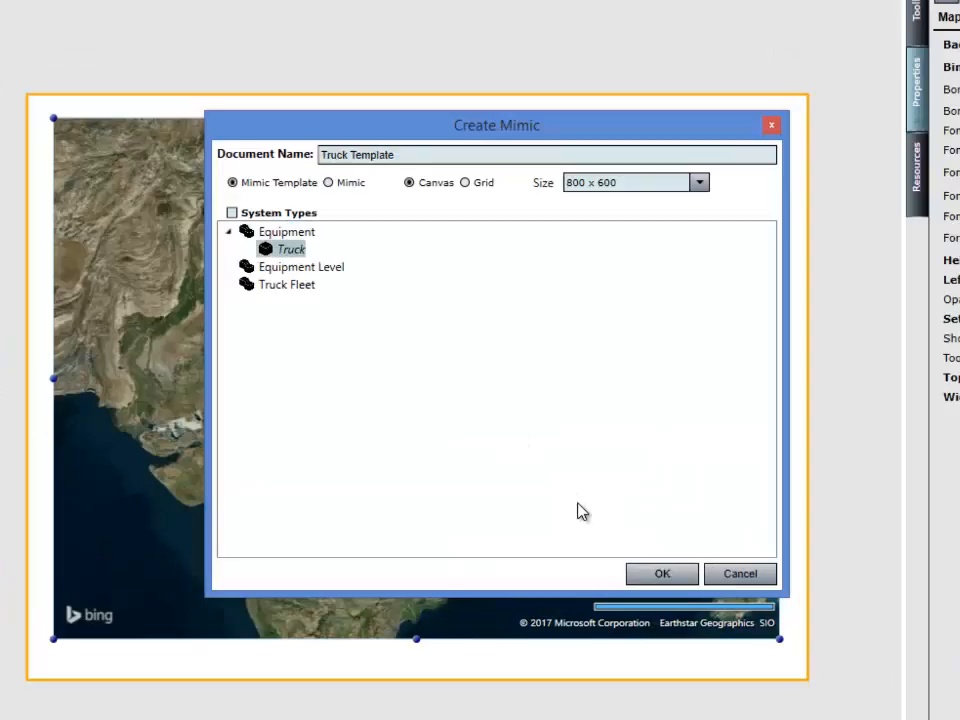
left_click(648, 578)
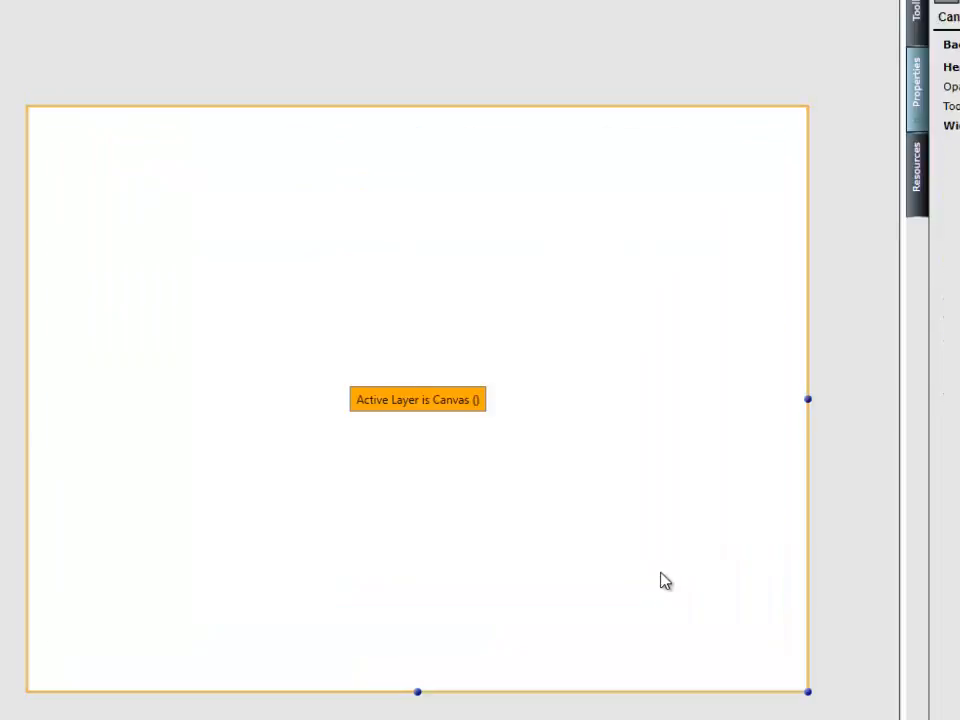
Step: Place a Microsoft Label about 375 wide and 50 high near the canvas's upper-left corner
left_click(916, 28)
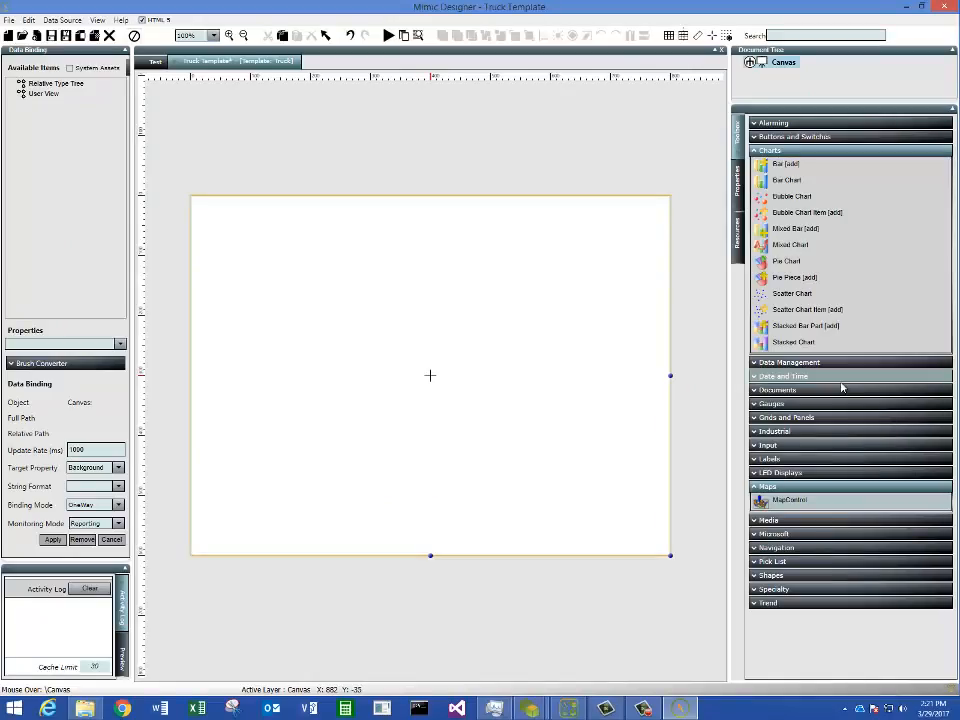
left_click(792, 460)
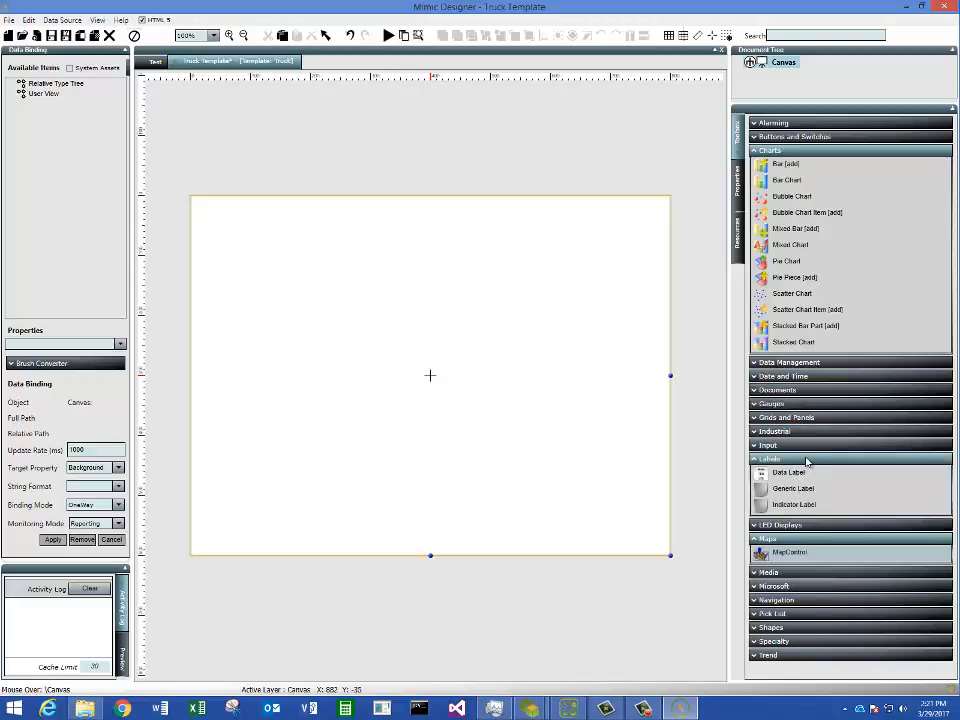
left_click(807, 460)
left_click(795, 536)
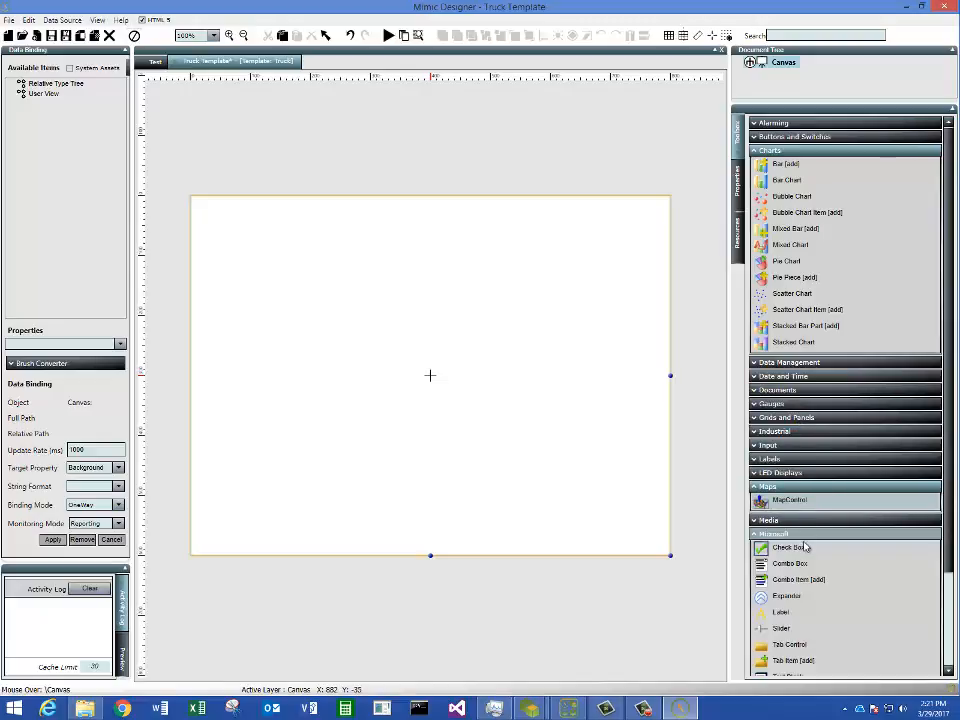
left_click(783, 613)
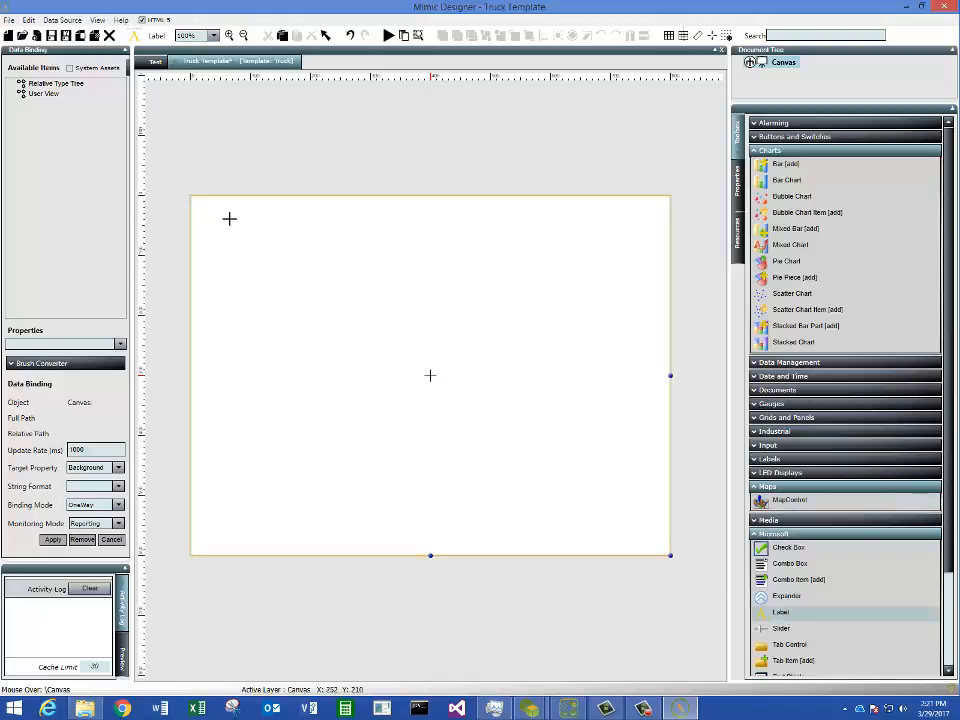
mouse_move(230, 219)
left_mouse_down()
mouse_move(435, 279)
mouse_move(456, 249)
left_mouse_up()
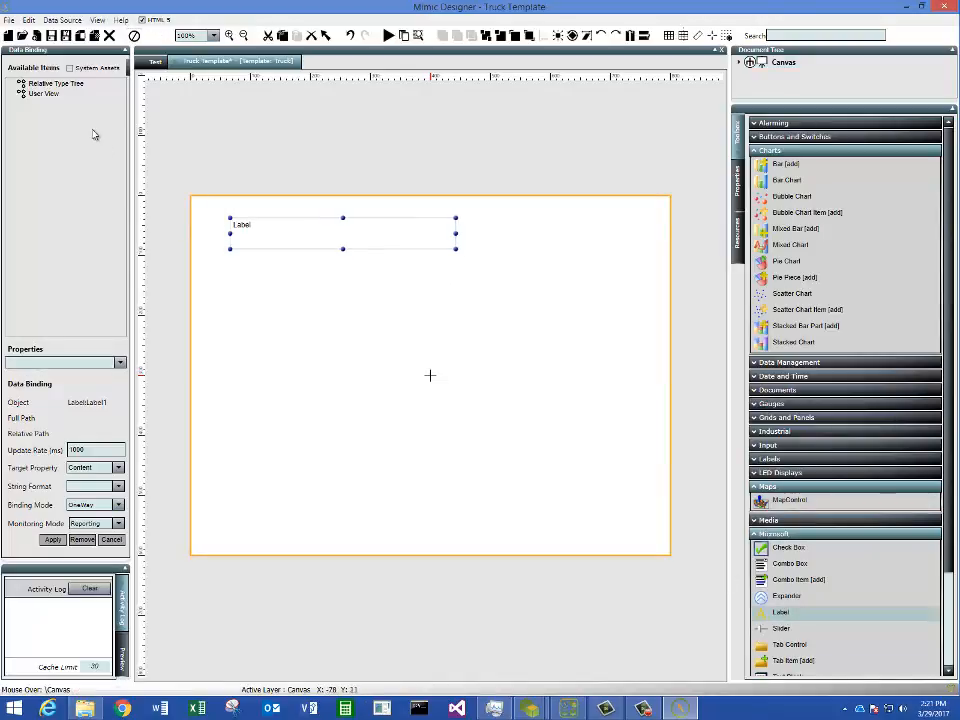
Step: Bind the label's Content to the Value of the Truck's Code in the Relative Type Tree
double_click(57, 86)
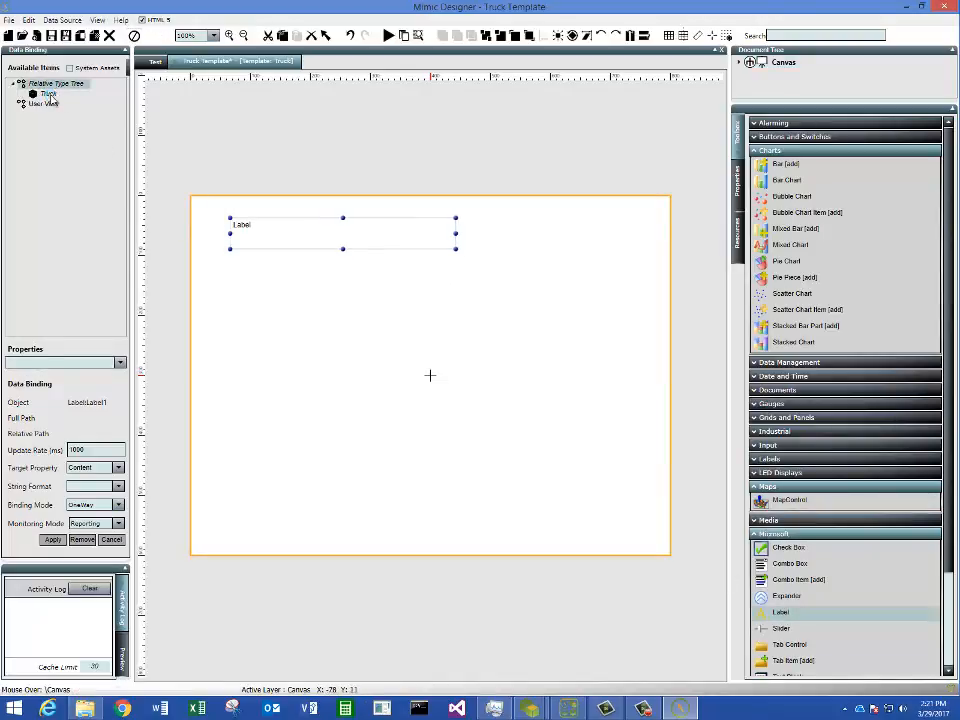
double_click(49, 94)
double_click(78, 106)
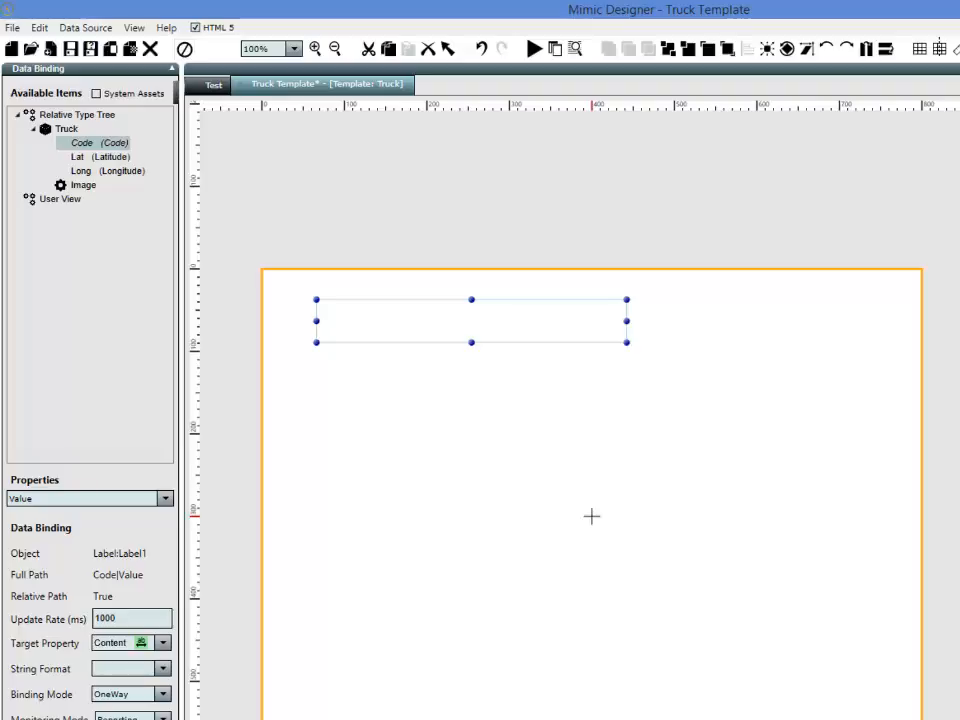
Step: Duplicate the Code label twice, placing one copy below the original and a narrower copy about 270 wide beside it
left_click(688, 452)
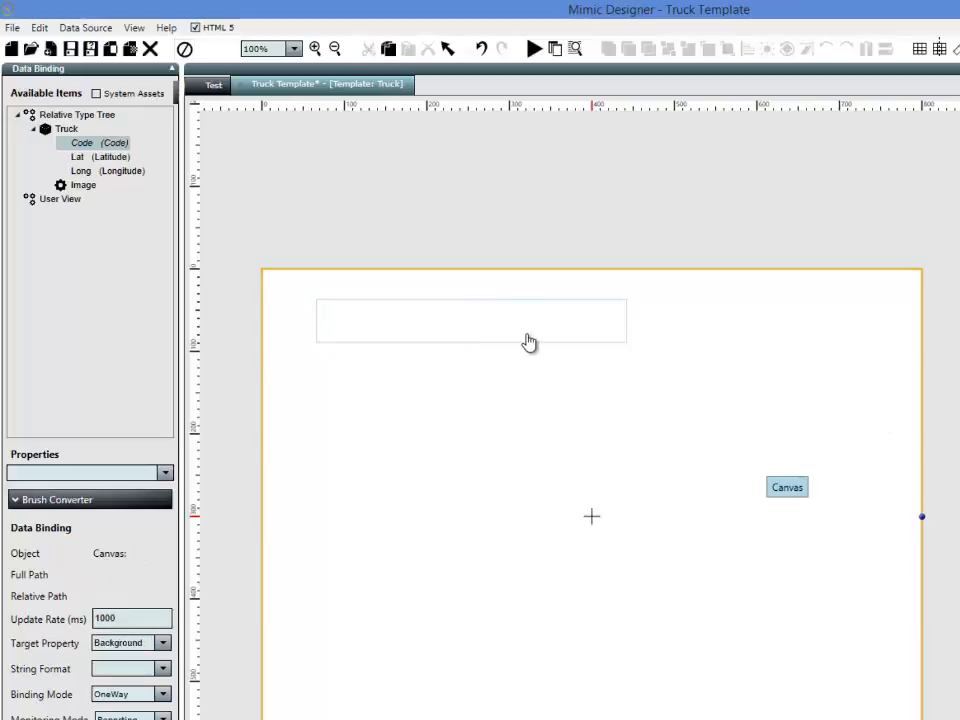
left_click(527, 335)
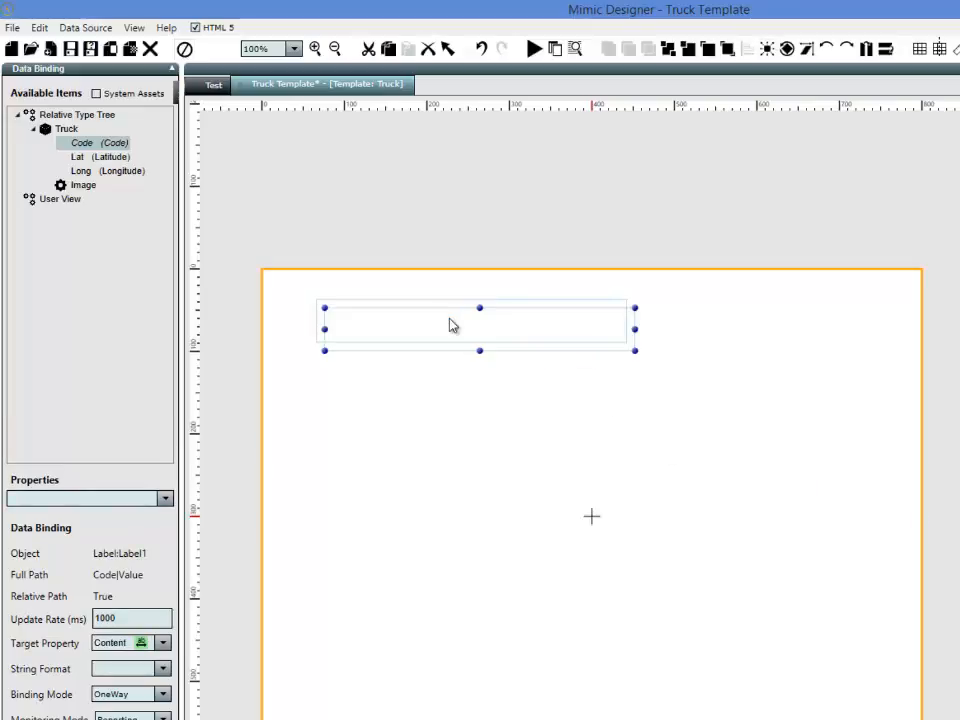
key("ctrl+c")
key("ctrl+v")
left_click_drag(385, 362, 366, 432)
left_click(476, 326)
left_click_drag(476, 326, 703, 401)
left_click_drag(595, 403, 627, 428)
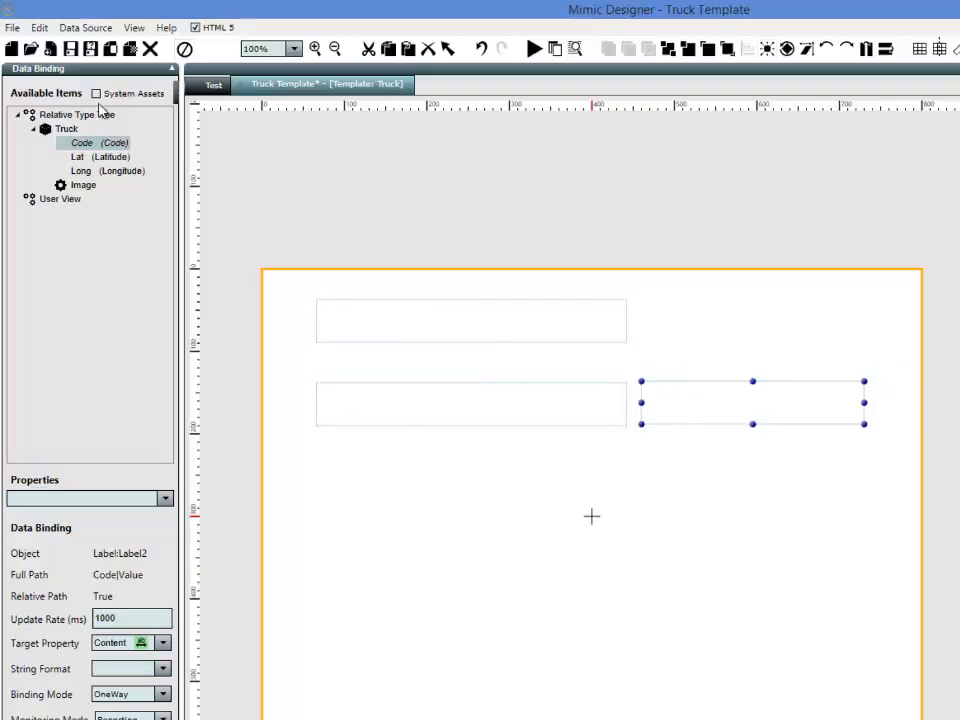
Step: Bind the narrower label copy to the Truck's Lat and the copy below the original to Long
left_click(118, 157)
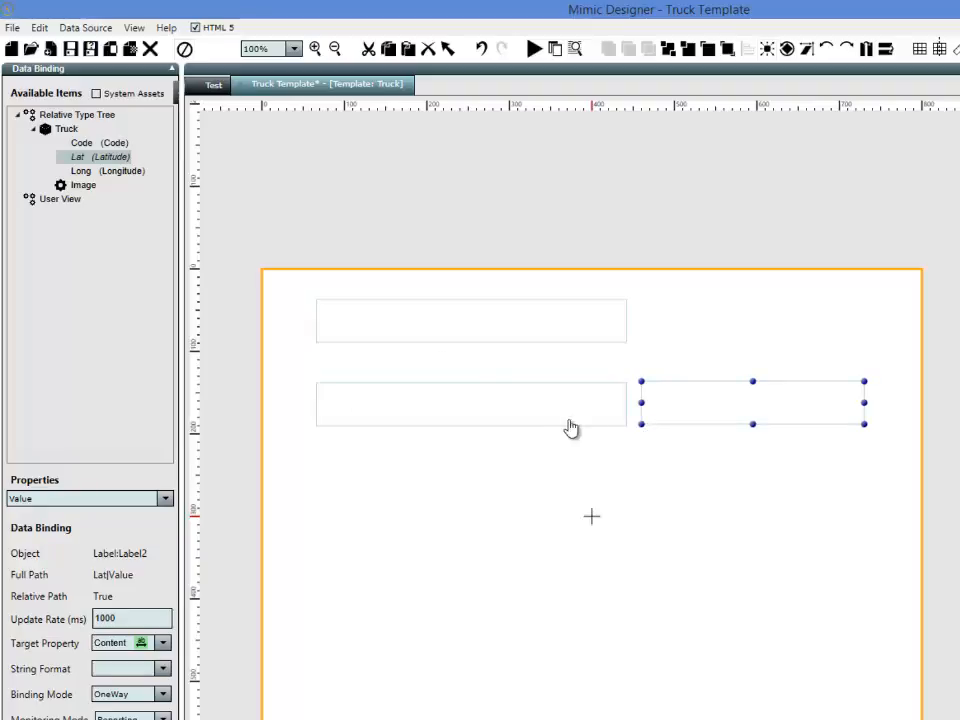
left_click(393, 426)
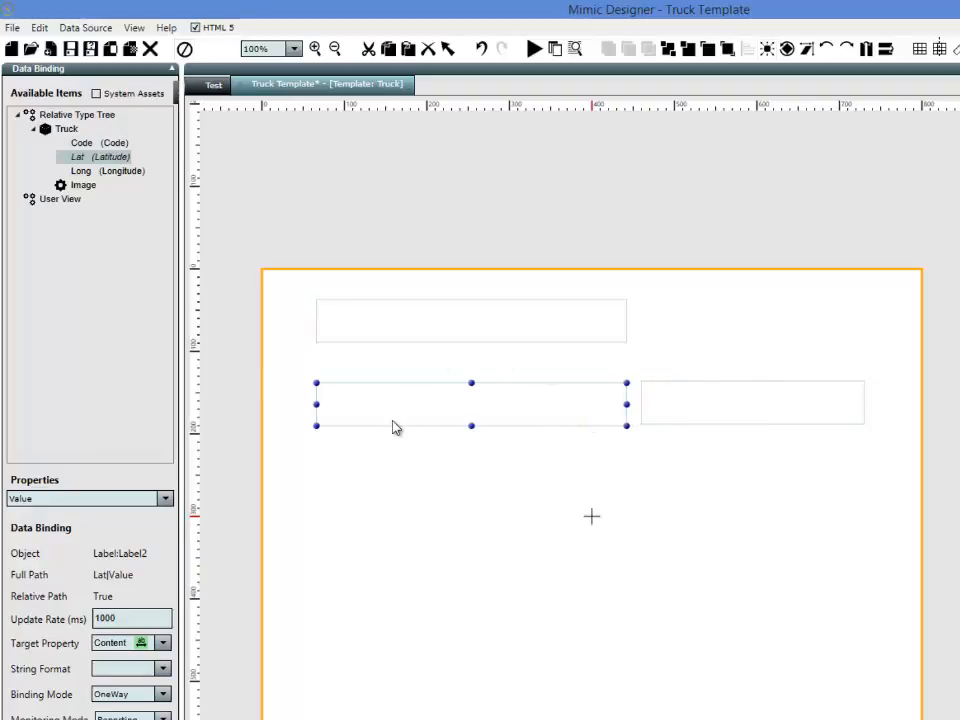
left_click(104, 171)
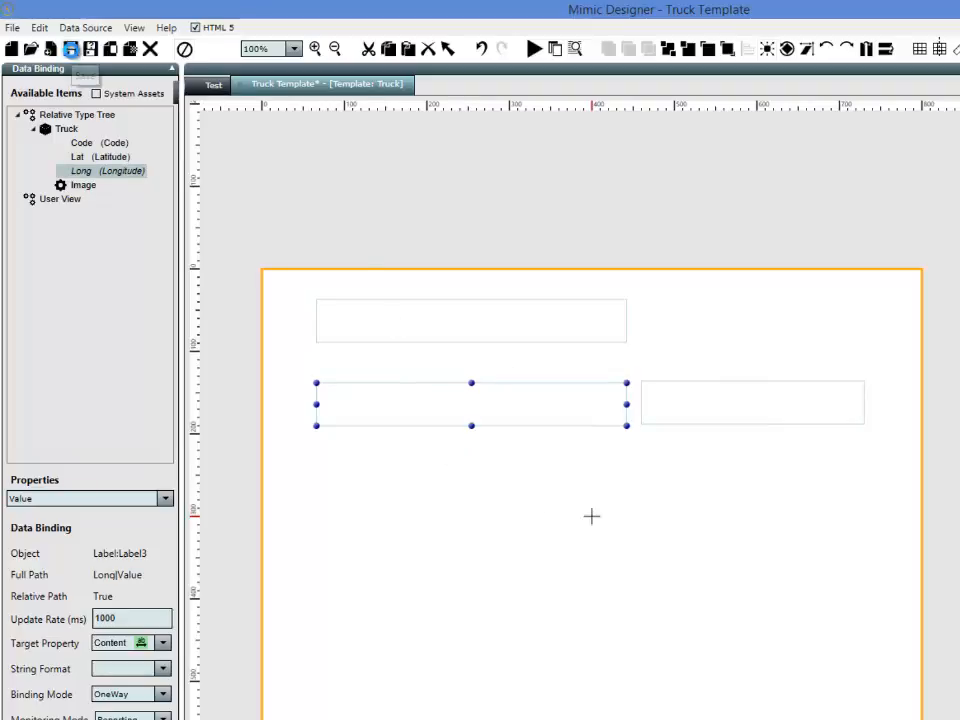
Step: Save the mimic as Truck Template in Shared Mimics and widen the Data Binding area
left_click(71, 48)
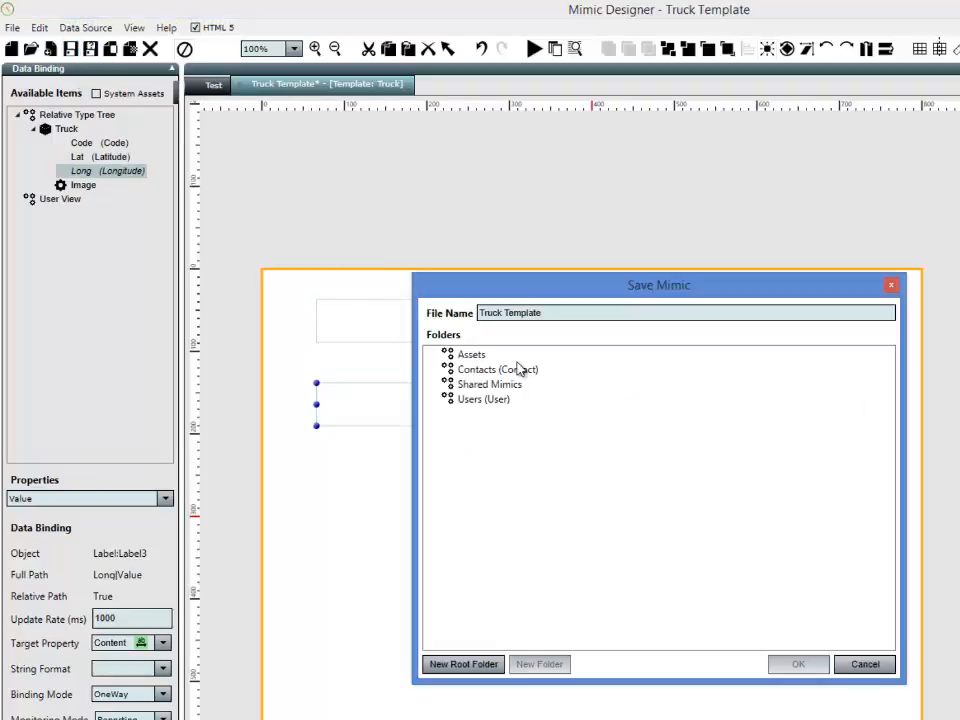
left_click(508, 386)
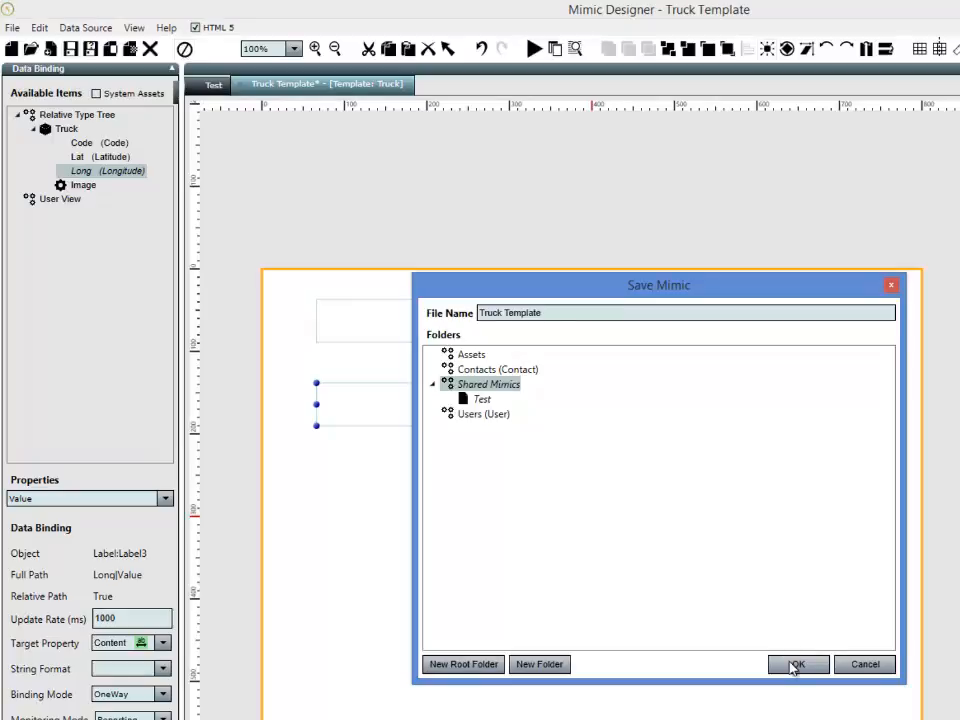
left_click(794, 665)
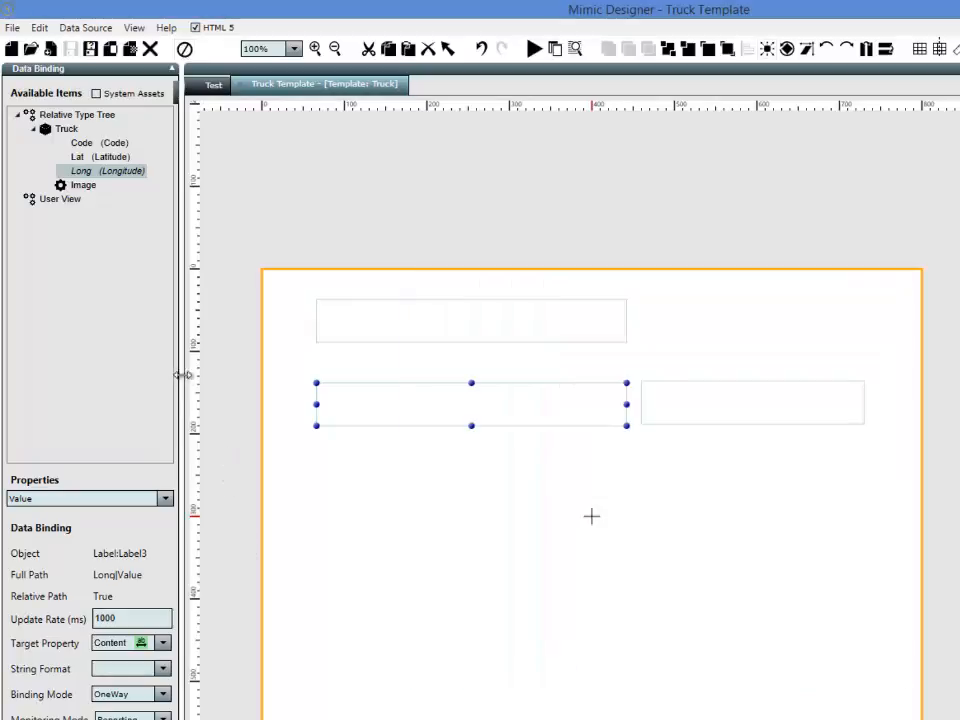
left_click_drag(185, 375, 328, 375)
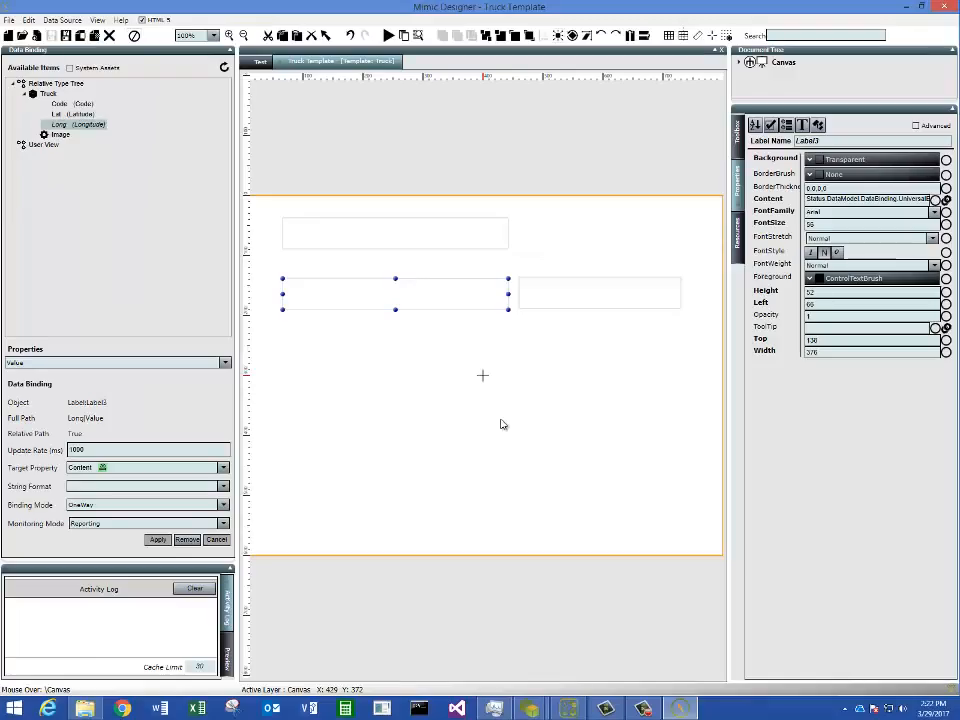
Step: Place a Radial Gauge about 290 wide and 259 high on the Truck Template canvas, centred below the labels
left_click(262, 64)
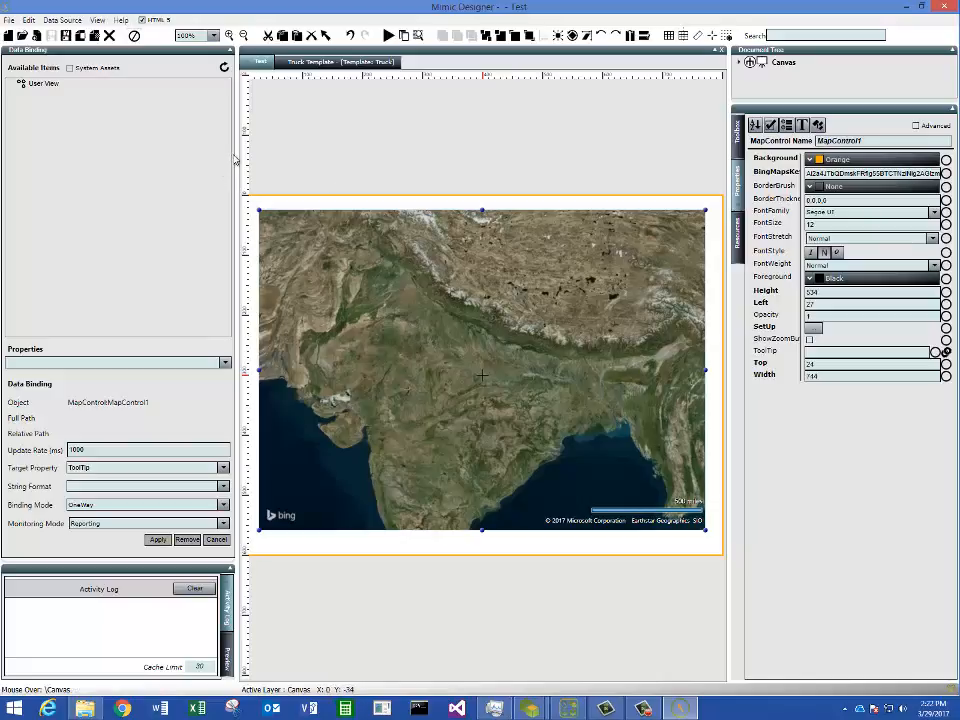
left_click(342, 64)
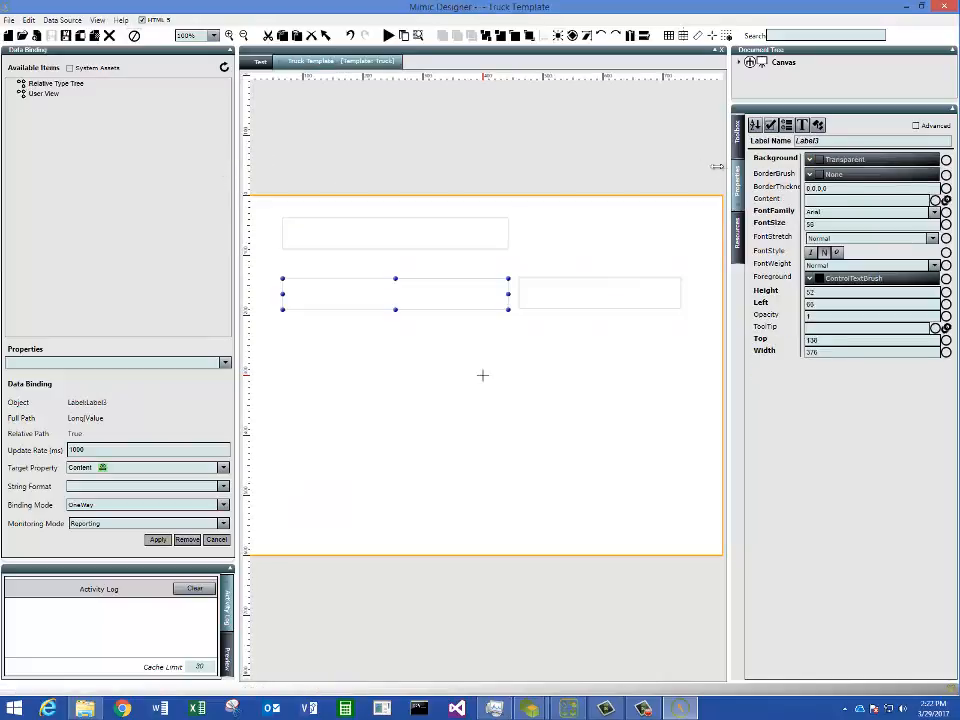
left_click(738, 145)
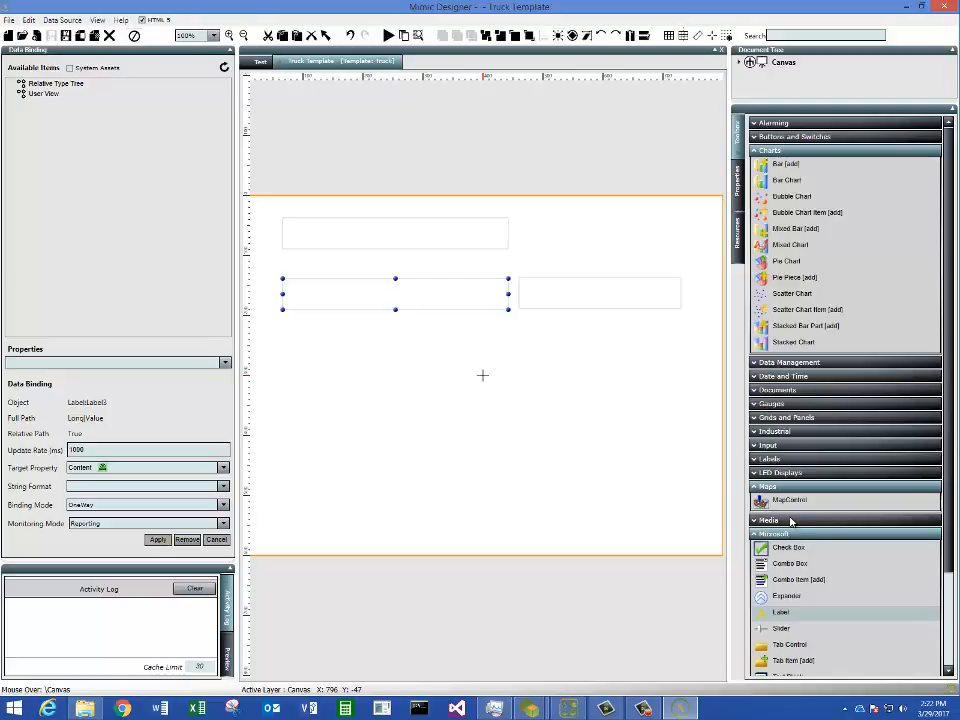
left_click(790, 403)
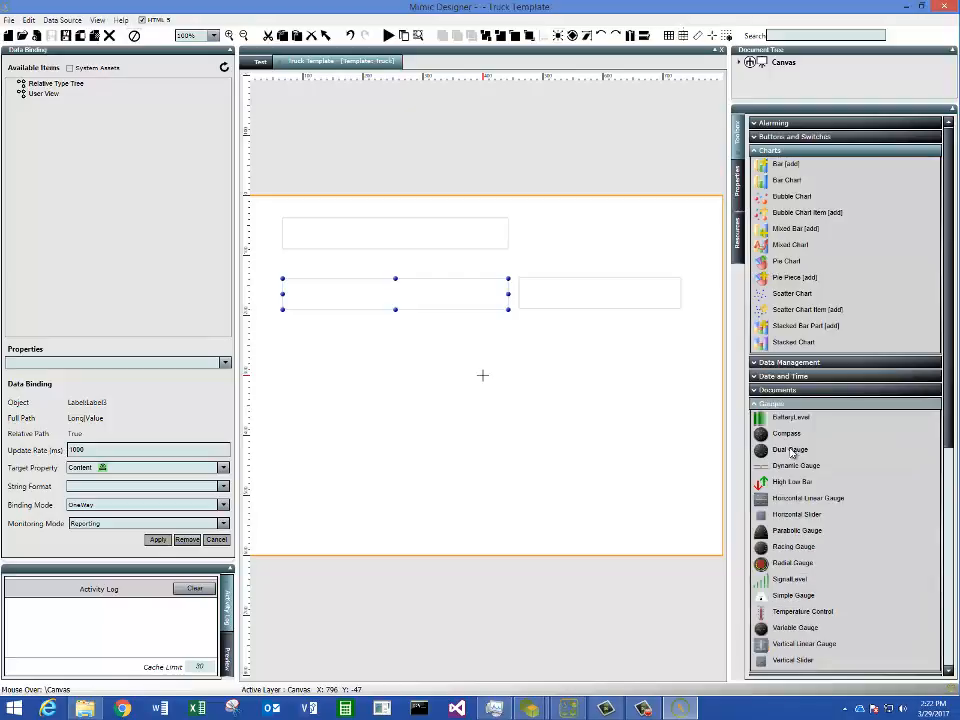
left_click(792, 560)
mouse_move(401, 341)
left_mouse_down()
mouse_move(544, 493)
mouse_move(572, 497)
left_mouse_up()
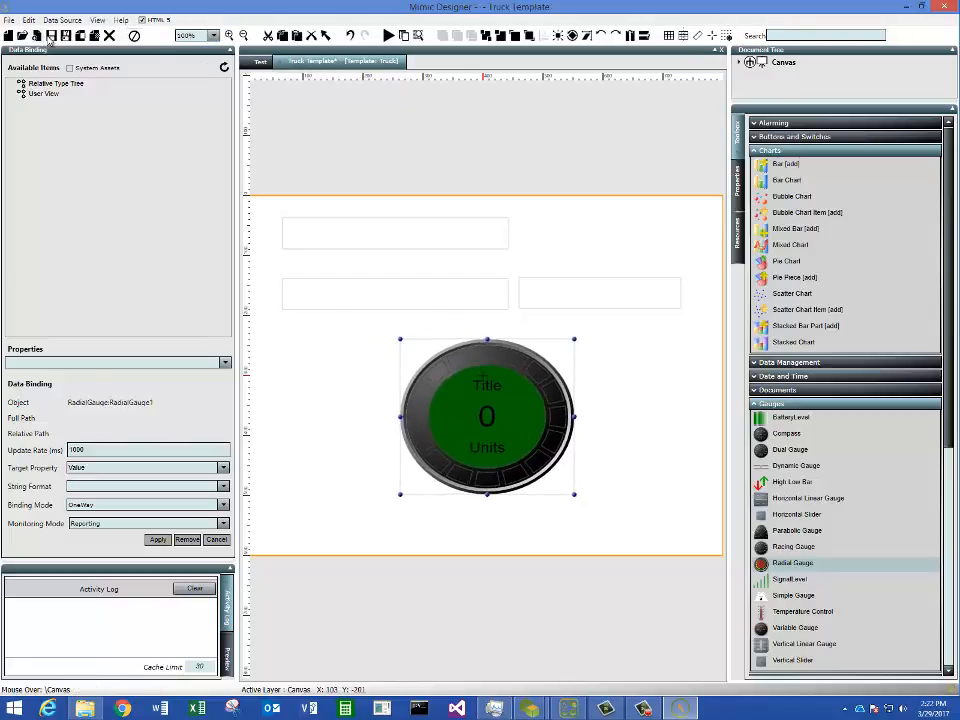
Step: Set the Test mimic's map pins to navigate to the Truck Template document in Shared Mimics
left_click(260, 61)
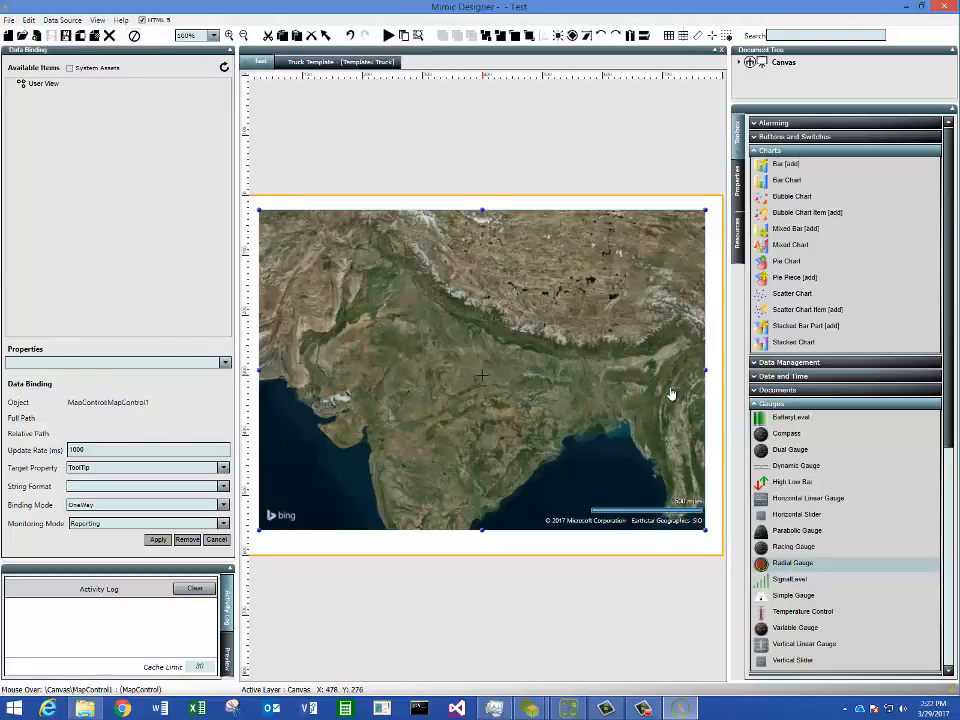
left_click(738, 182)
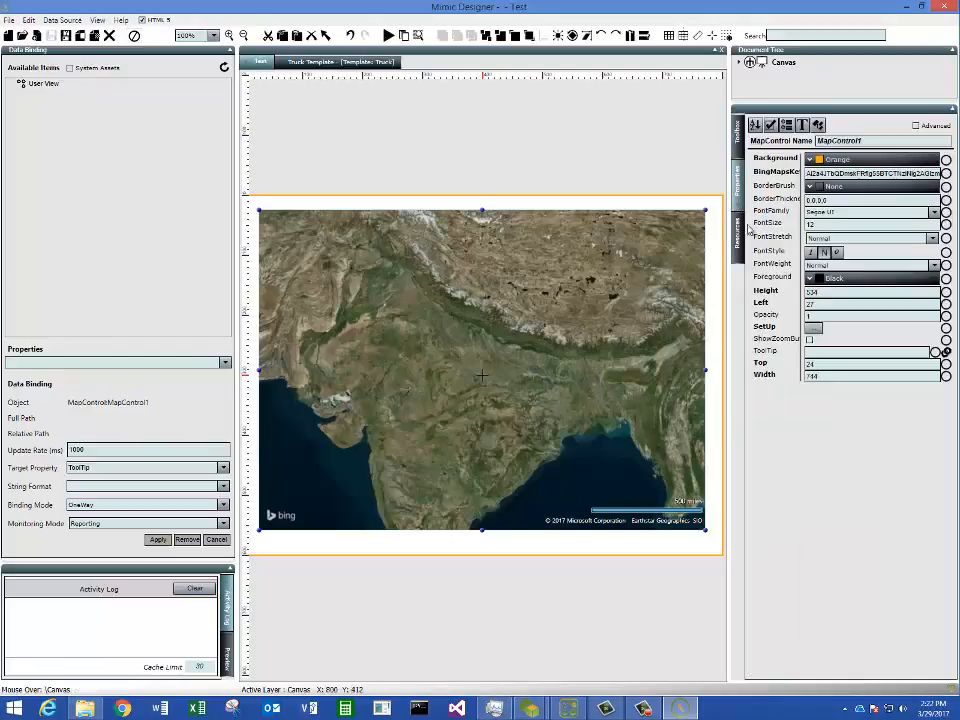
left_click(813, 329)
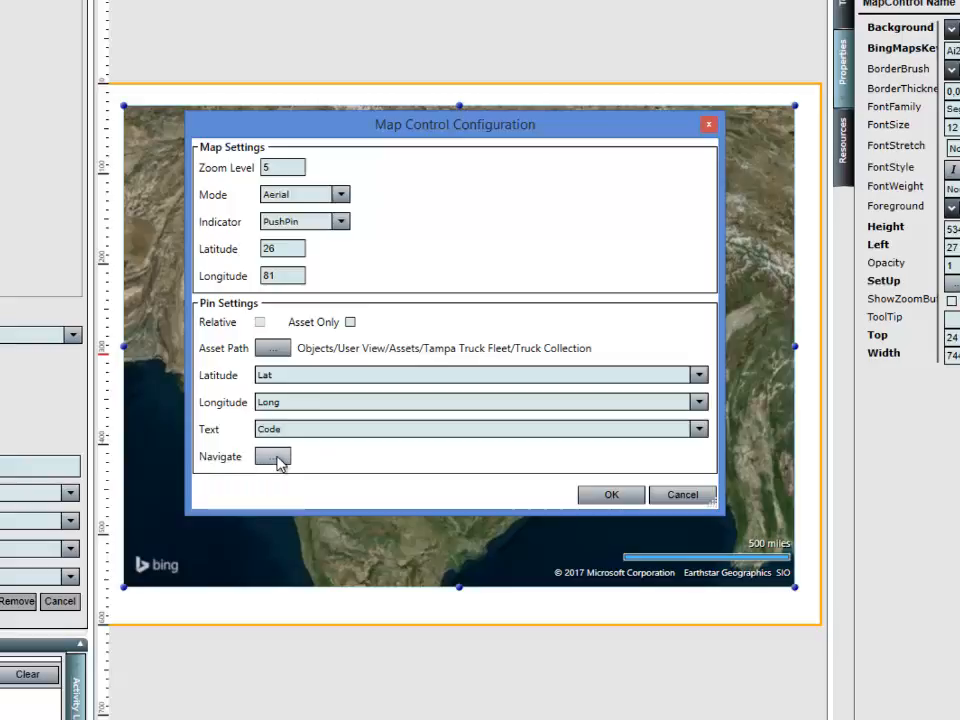
left_click(274, 457)
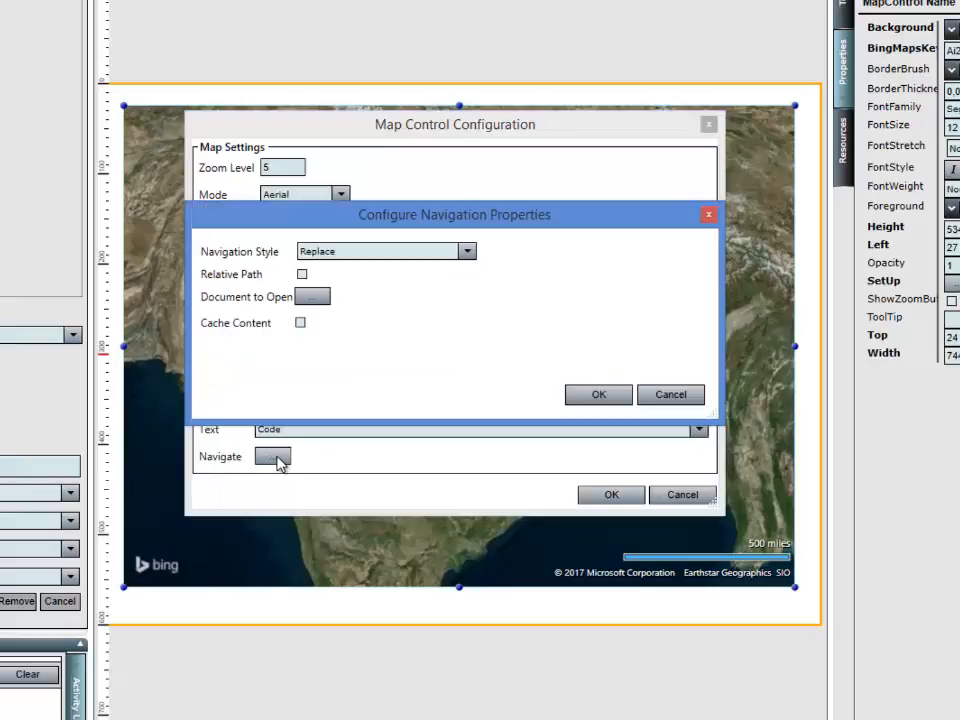
left_click(313, 300)
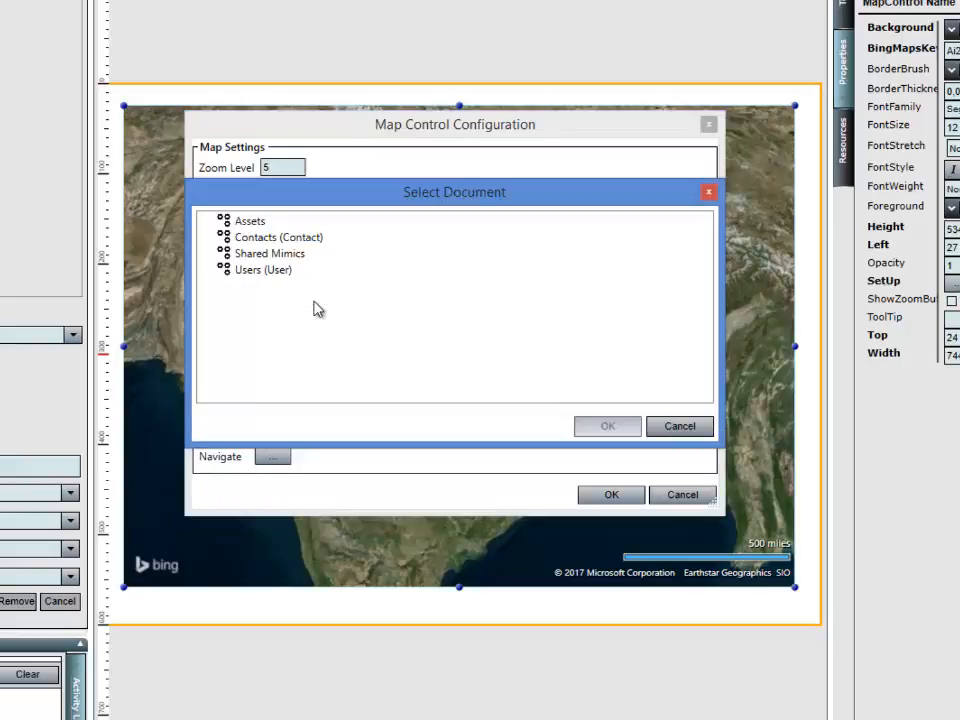
double_click(278, 255)
left_click(279, 286)
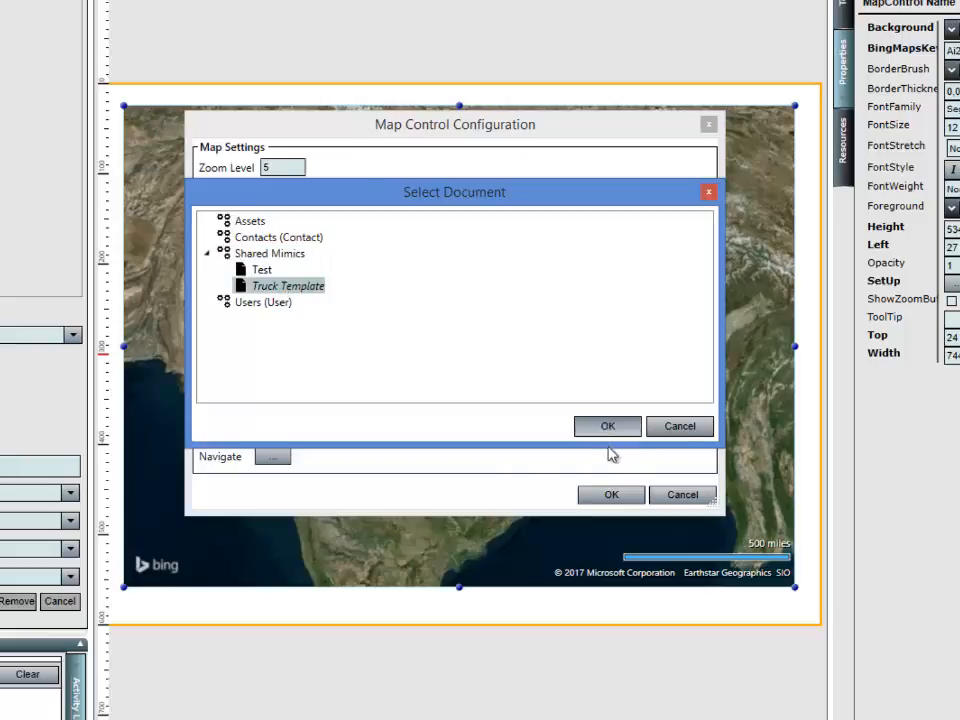
left_click(605, 430)
left_click(597, 398)
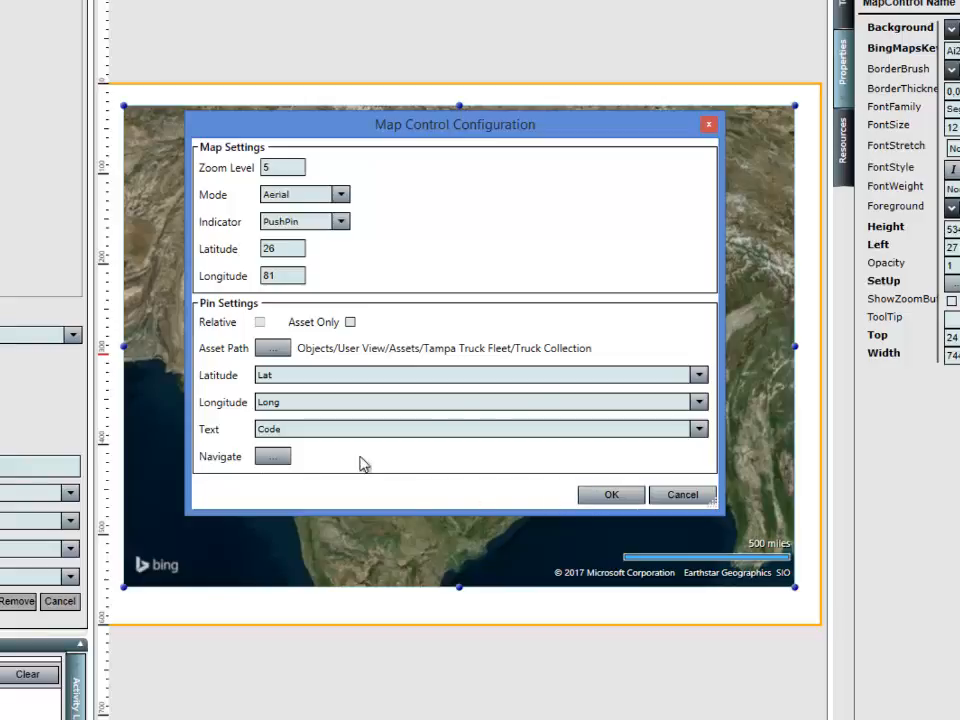
left_click(611, 495)
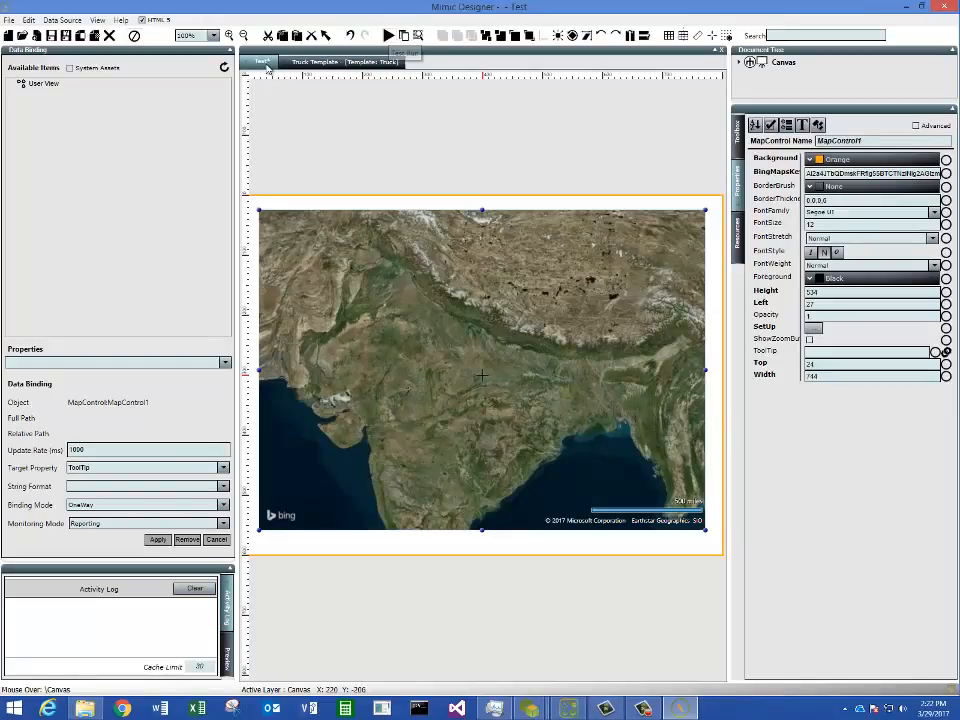
Step: Place a Gel Navigation Back Button near the lower-right corner of the Truck Template canvas
left_click(330, 62)
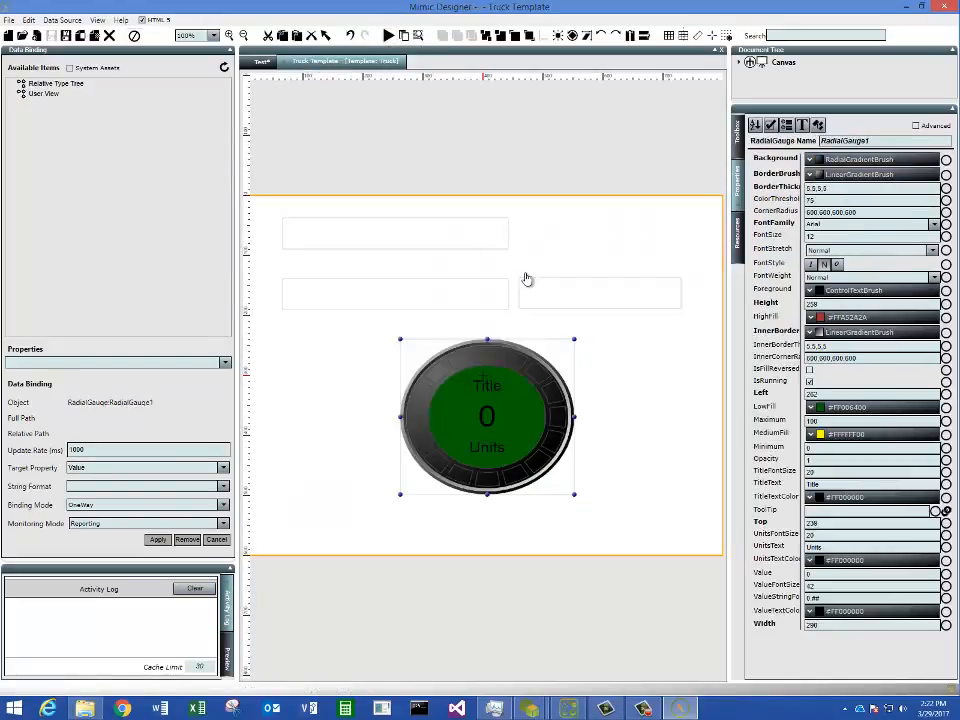
left_click(737, 134)
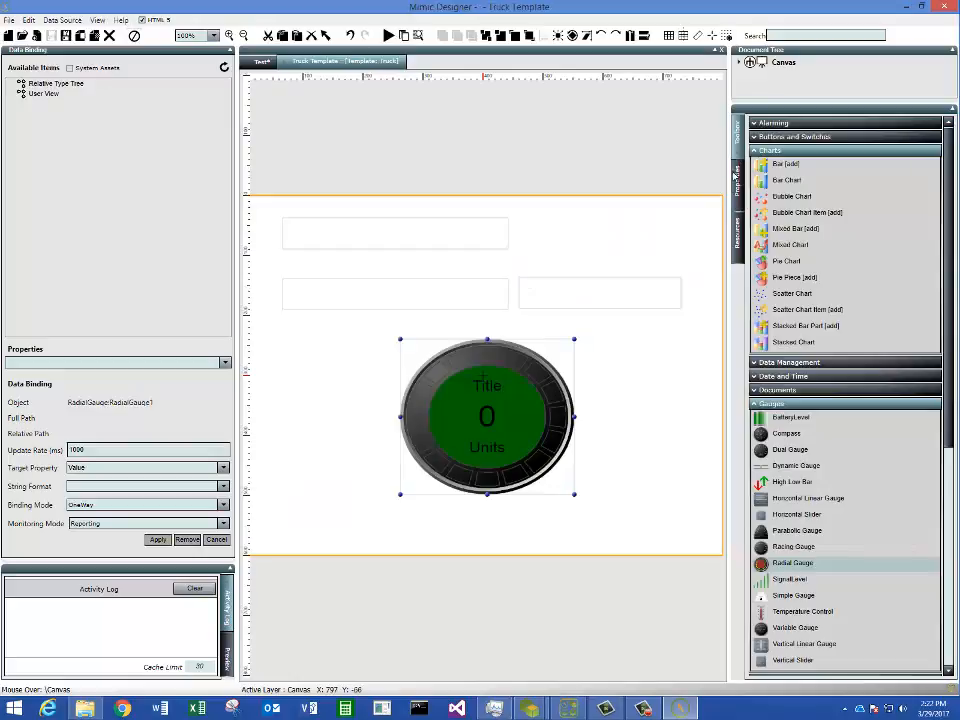
left_click(797, 403)
left_click(814, 151)
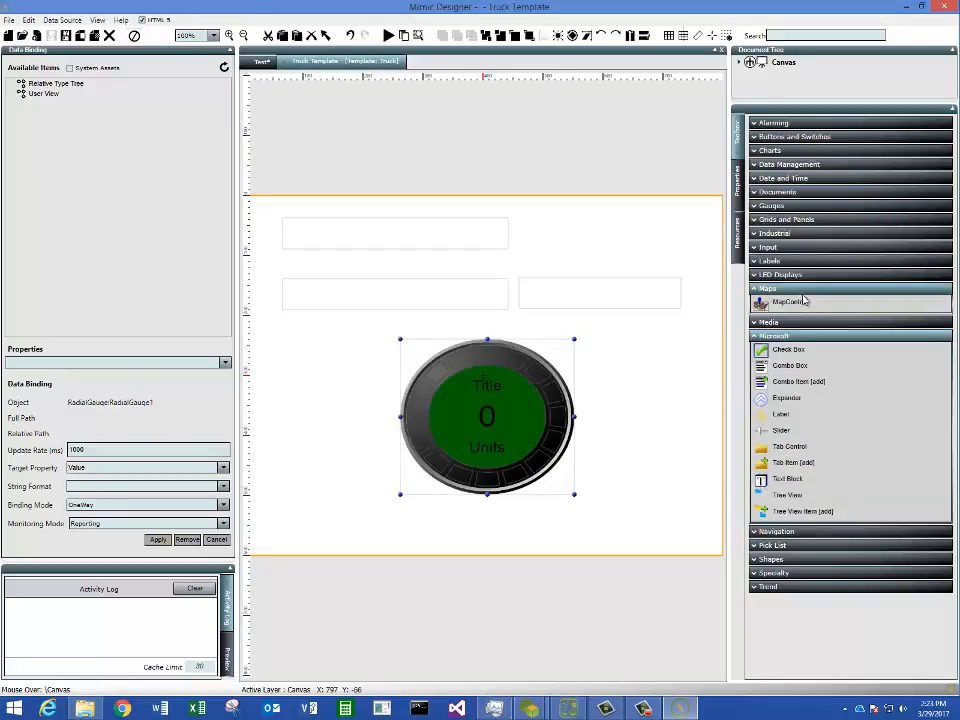
left_click(801, 289)
left_click(800, 316)
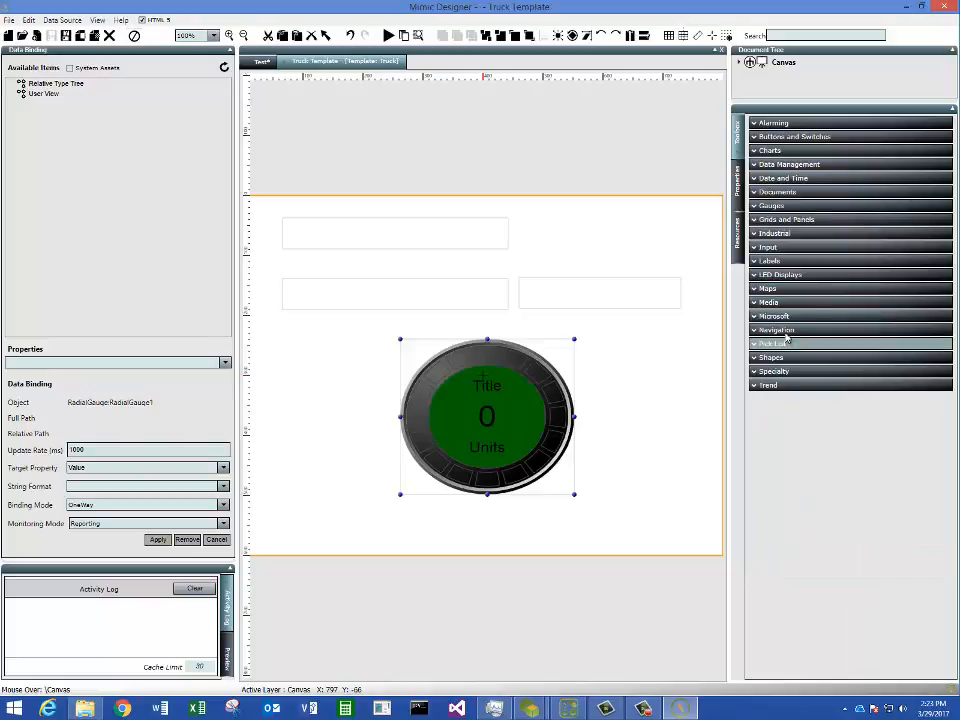
left_click(788, 331)
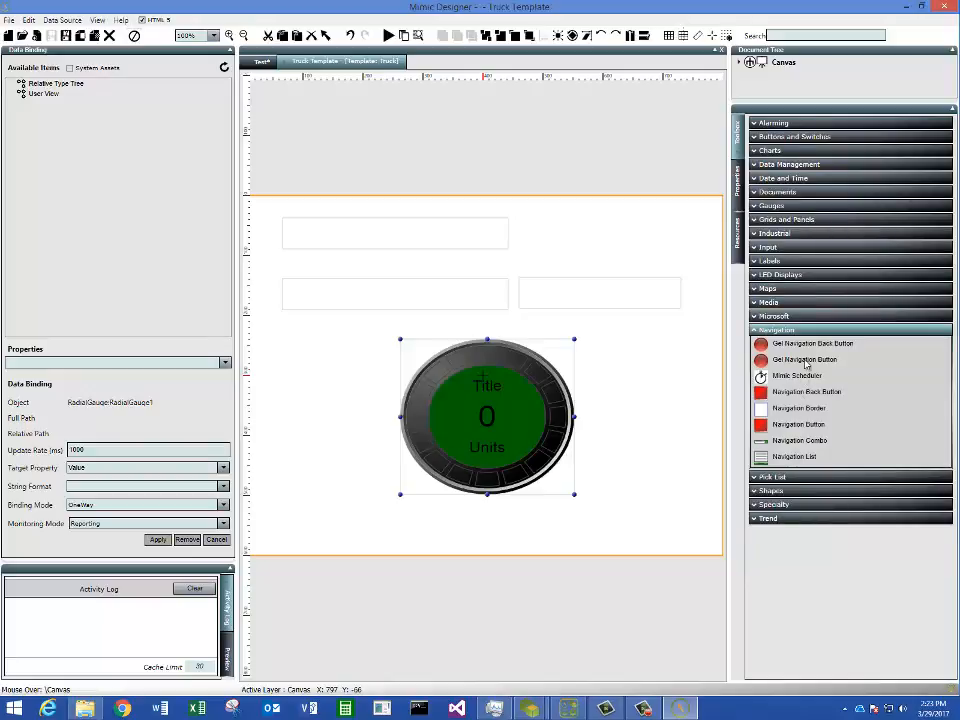
left_click(805, 360)
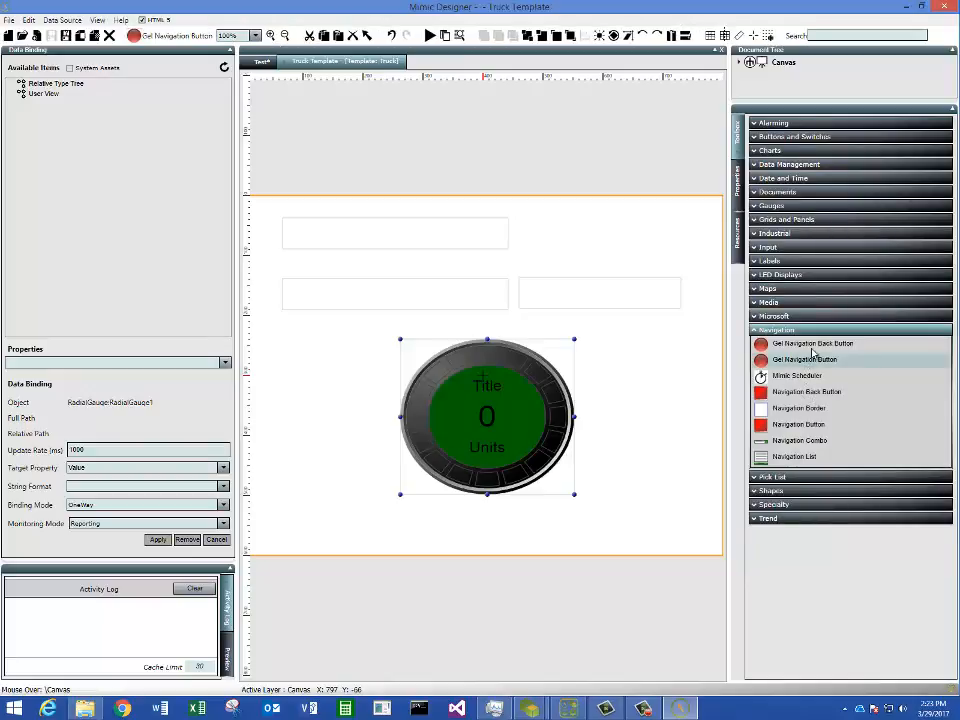
left_click(814, 345)
mouse_move(657, 459)
left_mouse_down()
mouse_move(690, 486)
mouse_move(655, 512)
left_mouse_up()
Step: Set the navigation back button's text to Back
double_click(654, 507)
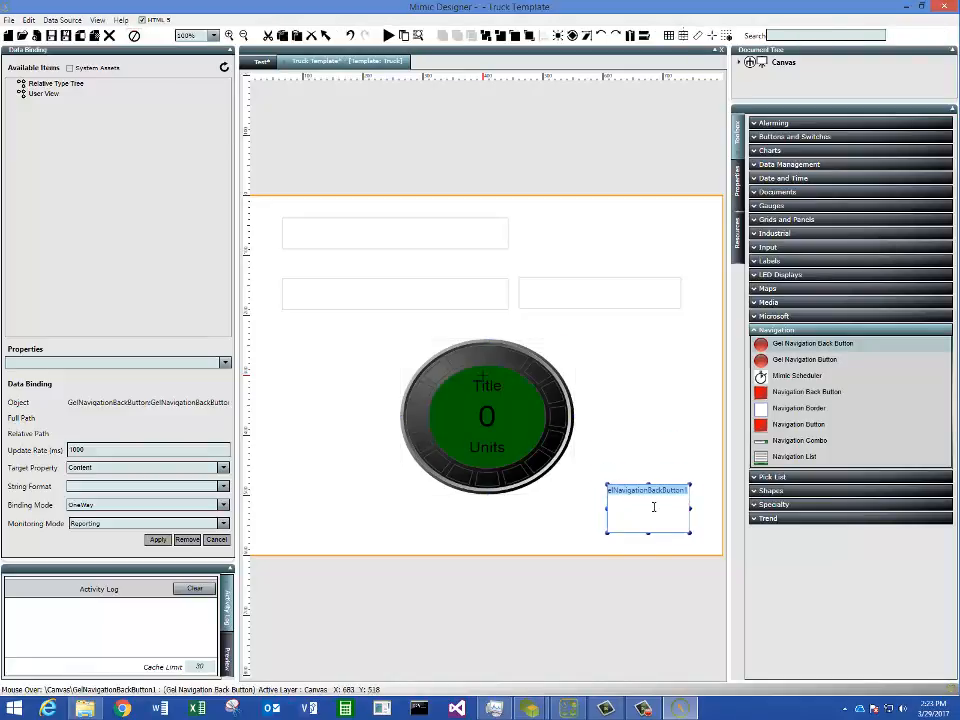
type("Back")
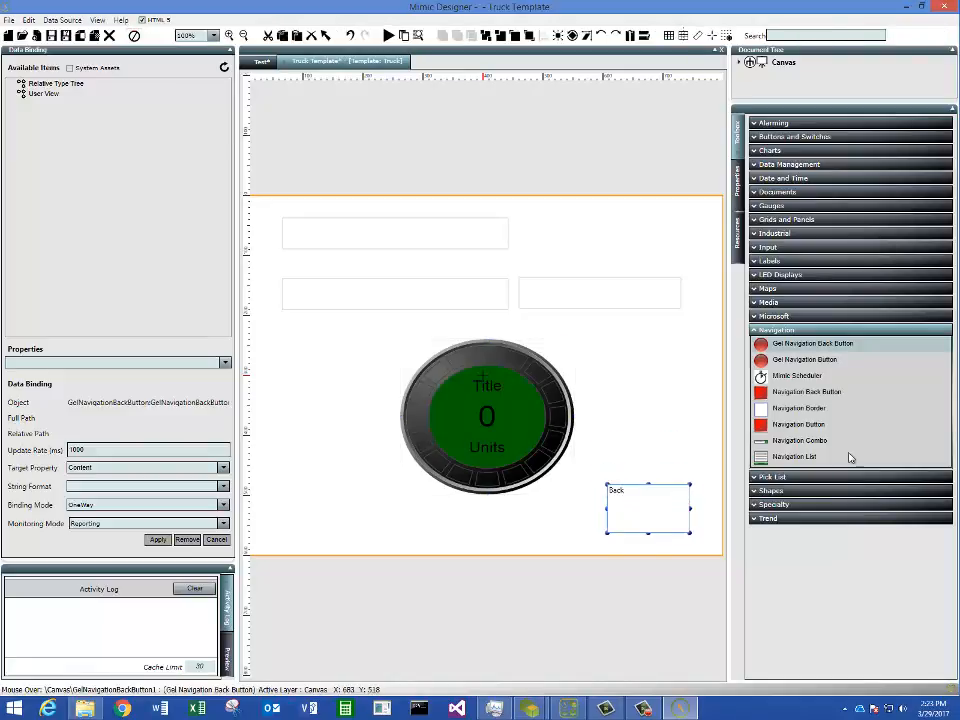
left_click(625, 435)
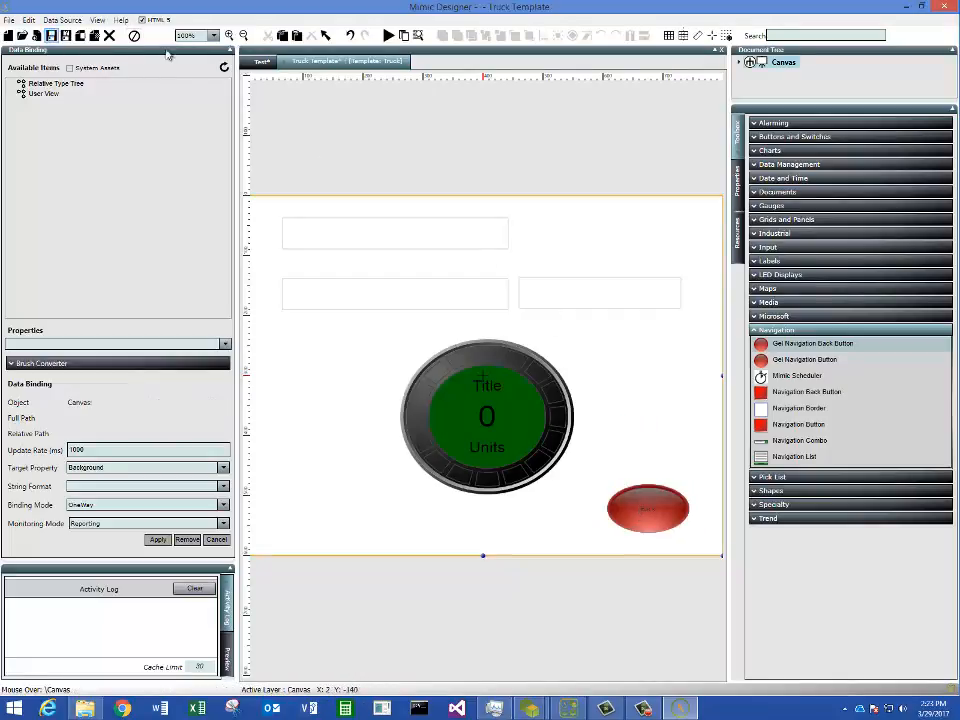
Step: Test-run the Test mimic and connect to the Status server
left_click(260, 61)
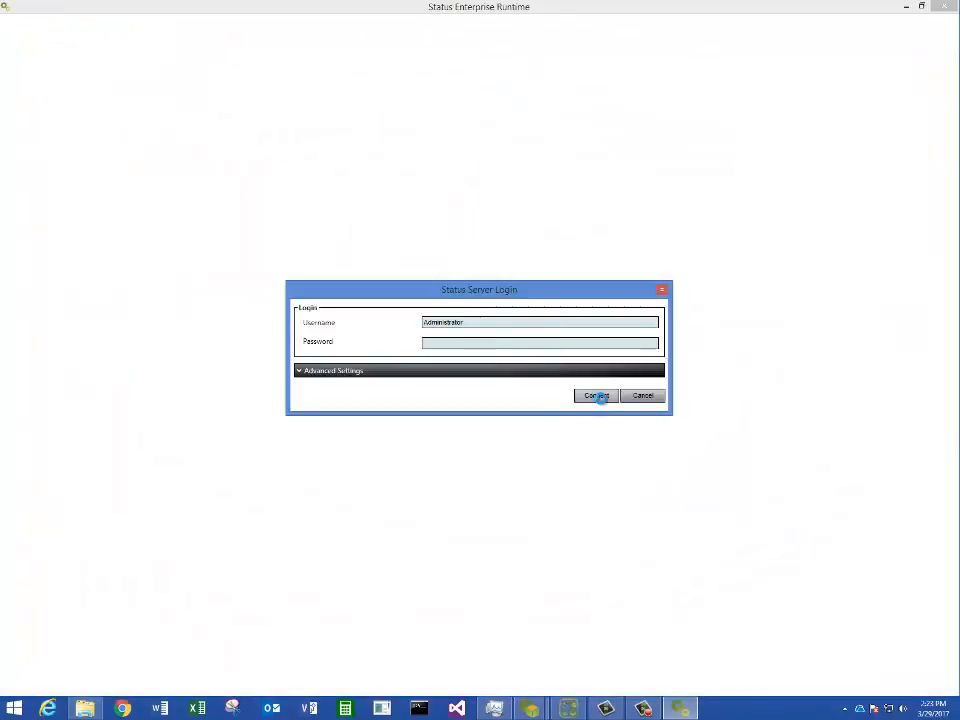
left_click(598, 396)
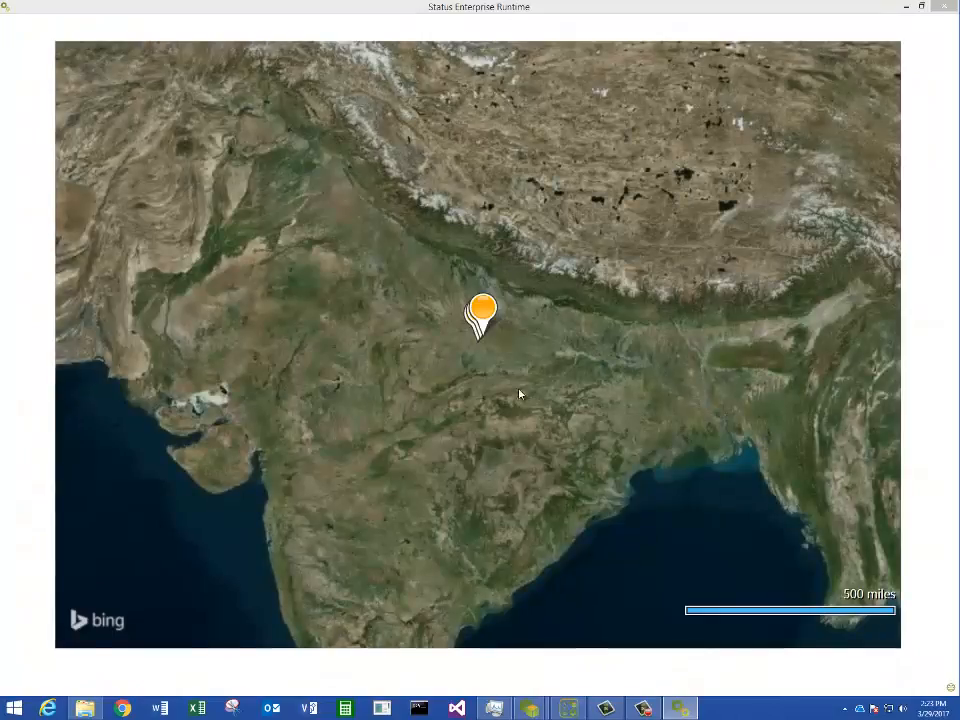
Step: Open the truck details from the northeasternmost map pin, then return to the map with the template's back button
scroll(562, 382, "up", 2)
left_click_drag(253, 259, 568, 349)
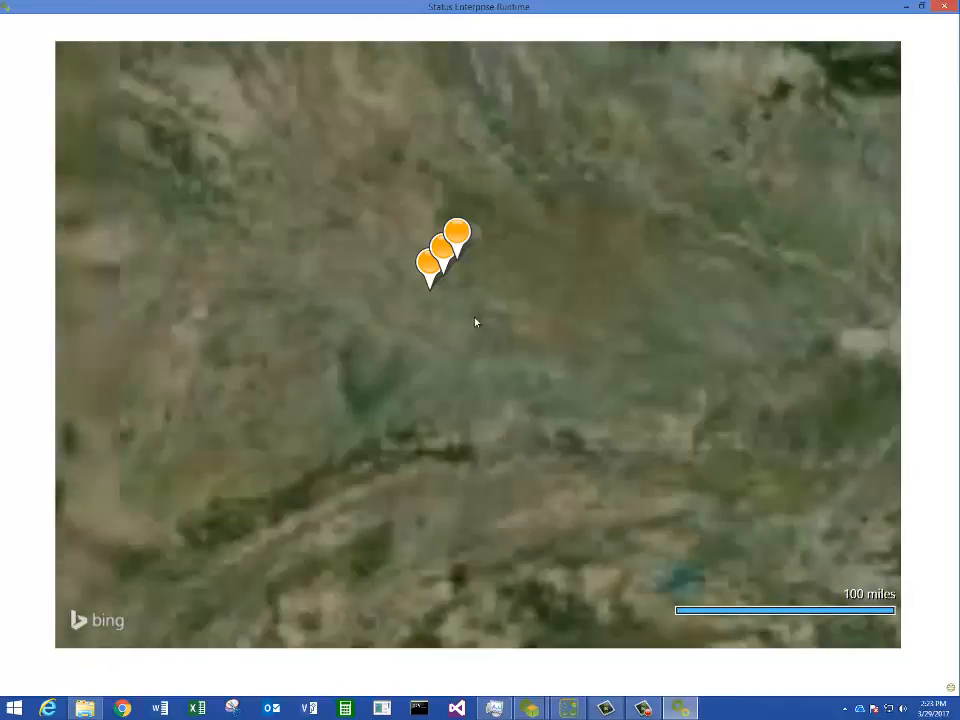
scroll(476, 321, "up", 1)
left_click_drag(359, 266, 529, 348)
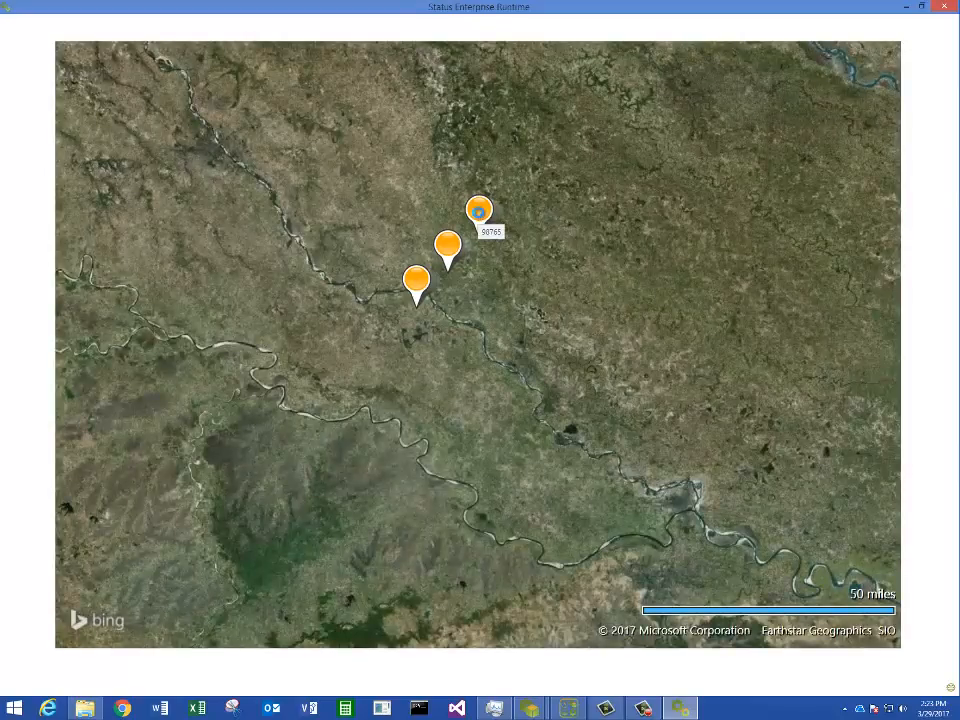
left_click(478, 212)
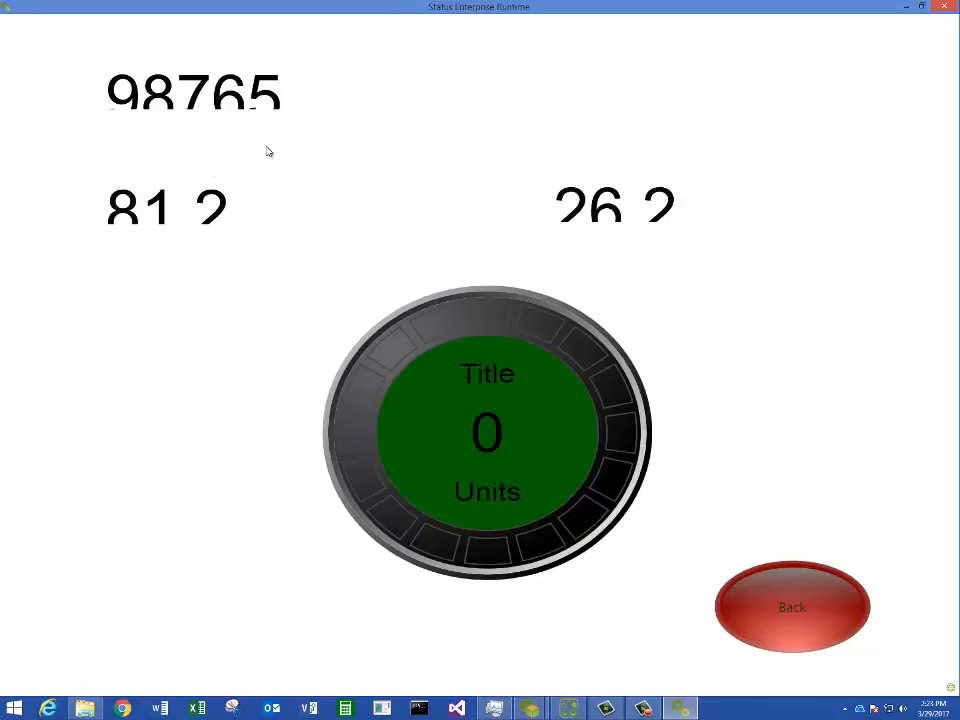
left_click(793, 607)
Step: Check the truck details behind the southwesternmost map pin and go back to the map
scroll(482, 371, "up", 3)
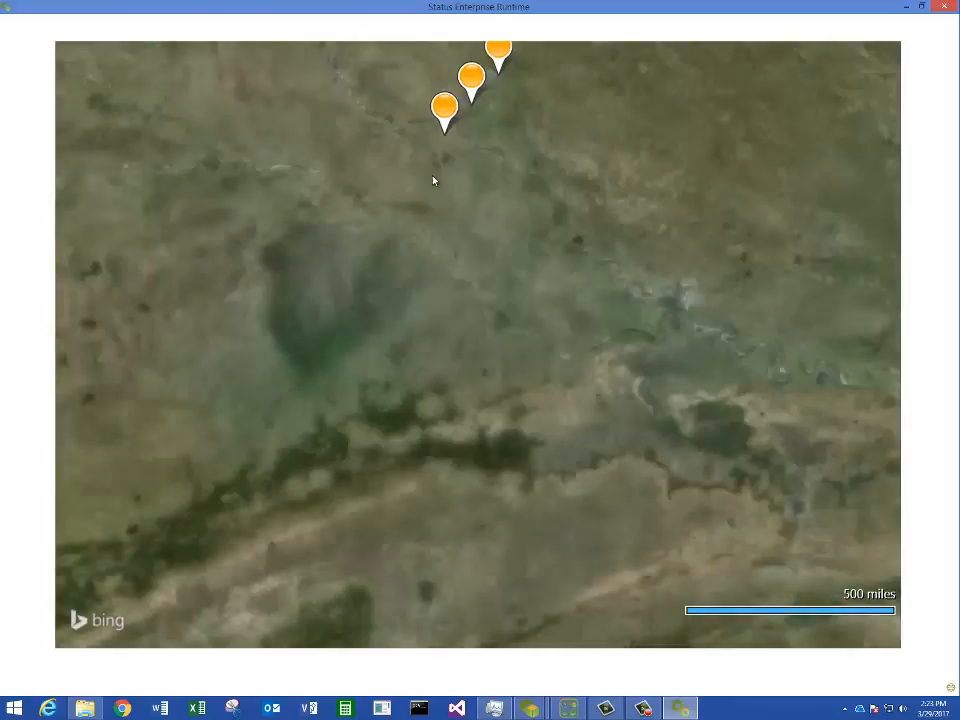
left_click(440, 73)
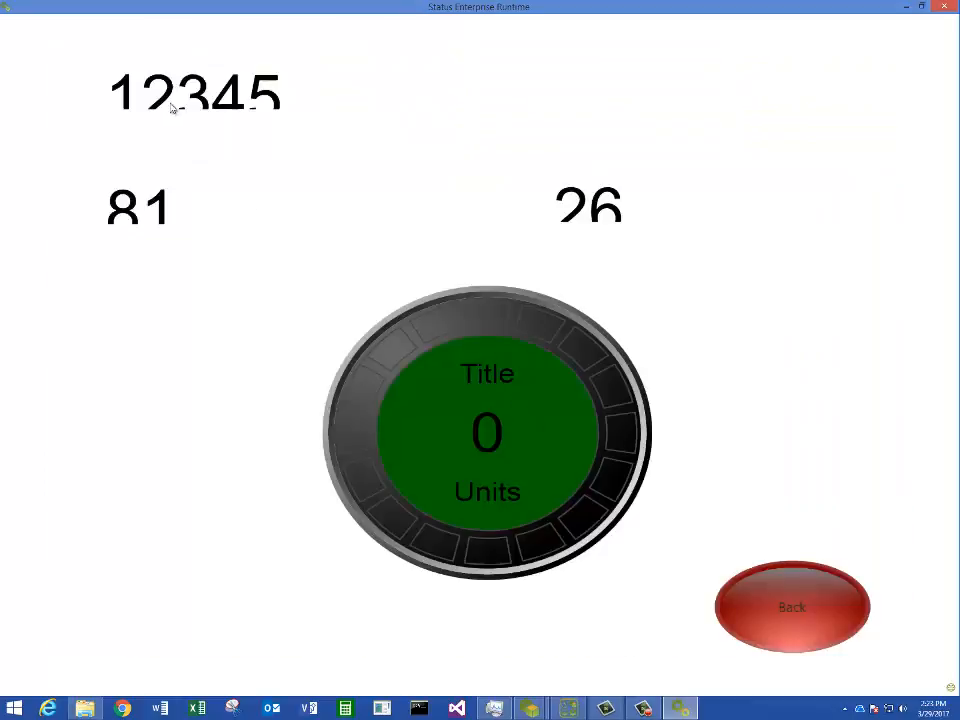
left_click(792, 586)
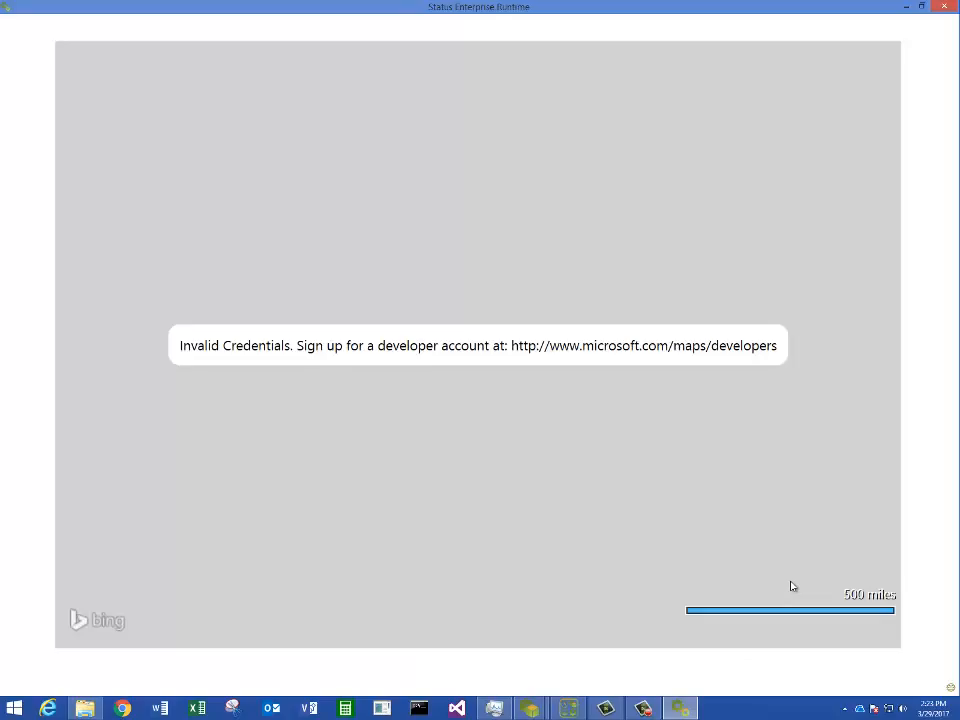
scroll(535, 377, "up", 4)
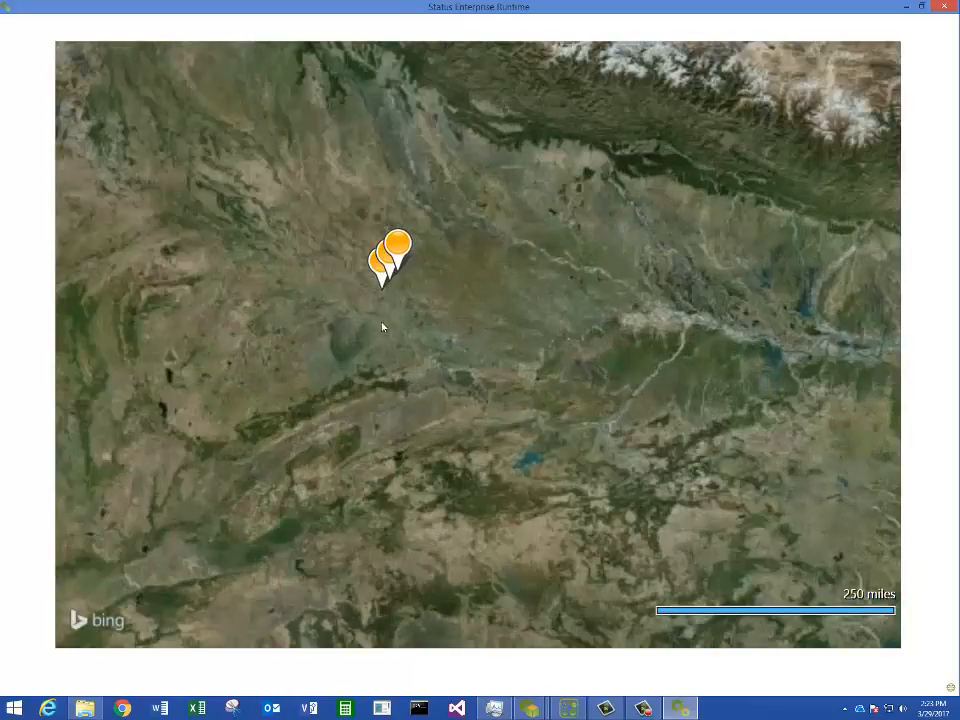
Step: Recheck the southwesternmost truck's details, return to the map and close the test run
scroll(469, 426, "up", 2)
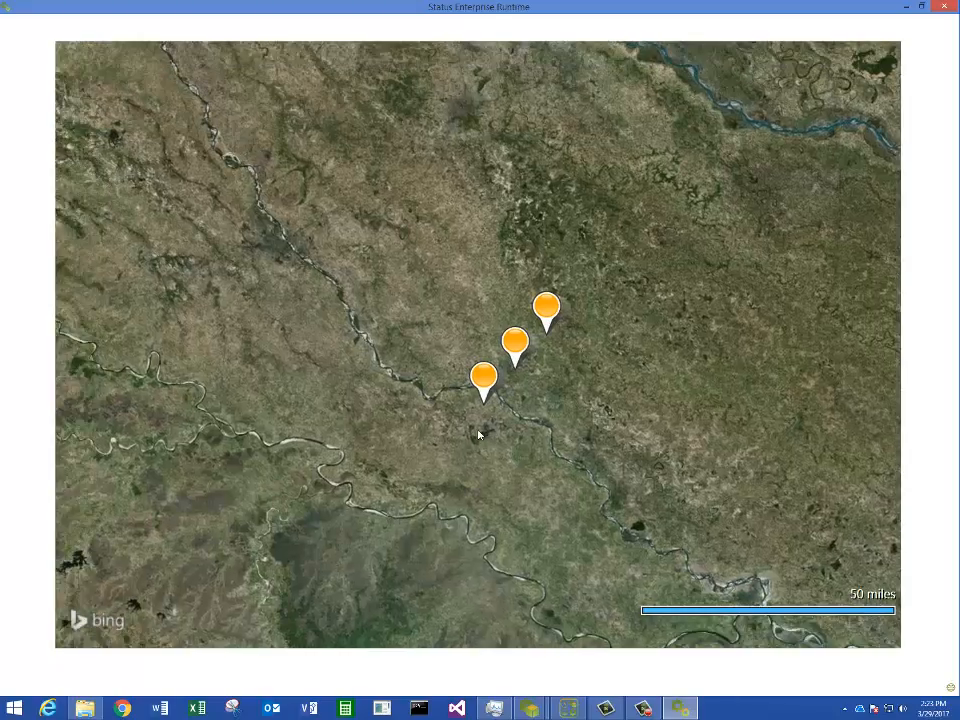
left_click(484, 377)
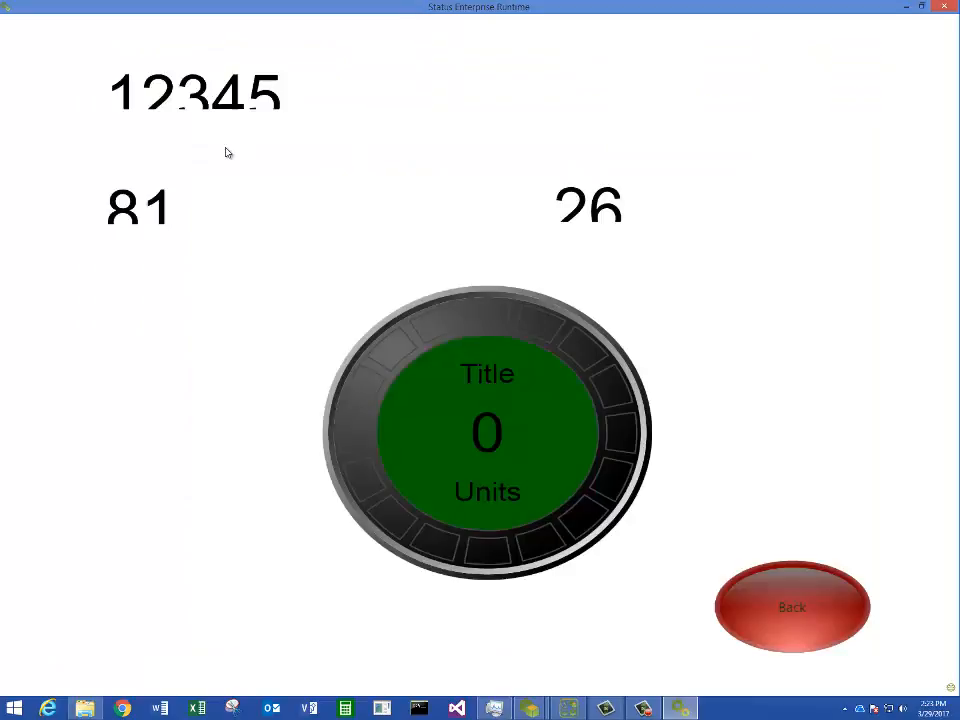
left_click(812, 626)
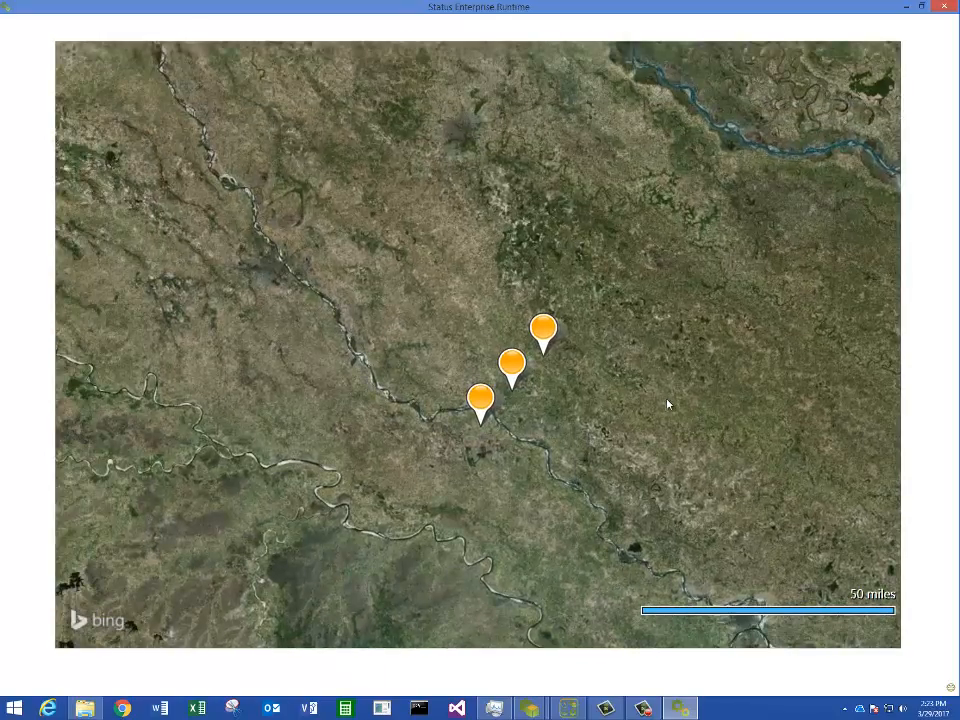
scroll(666, 400, "up", 1)
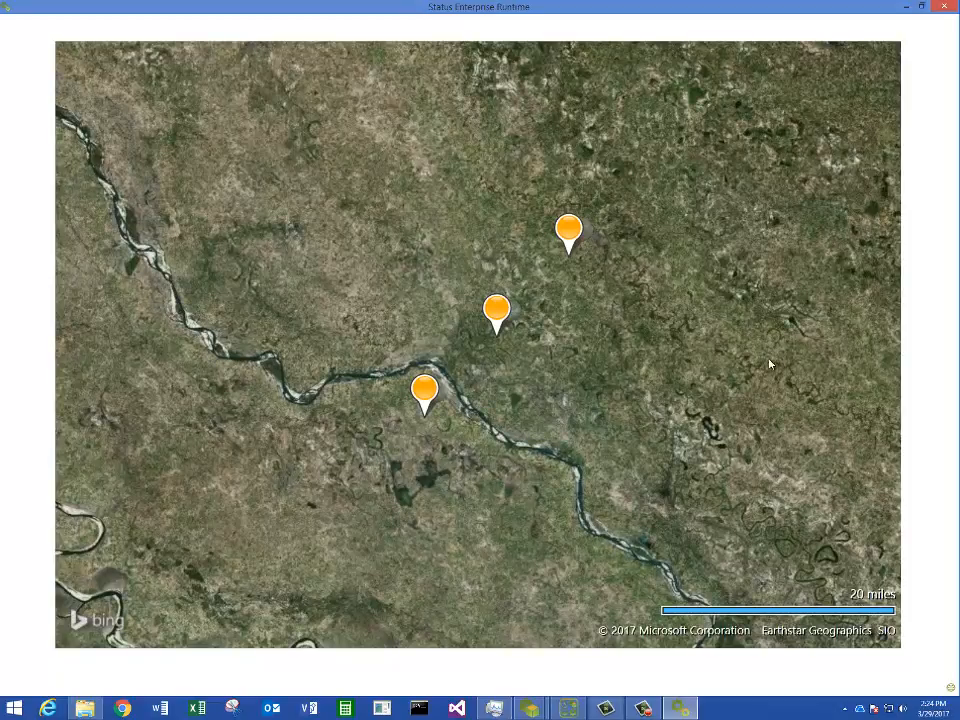
left_click(944, 7)
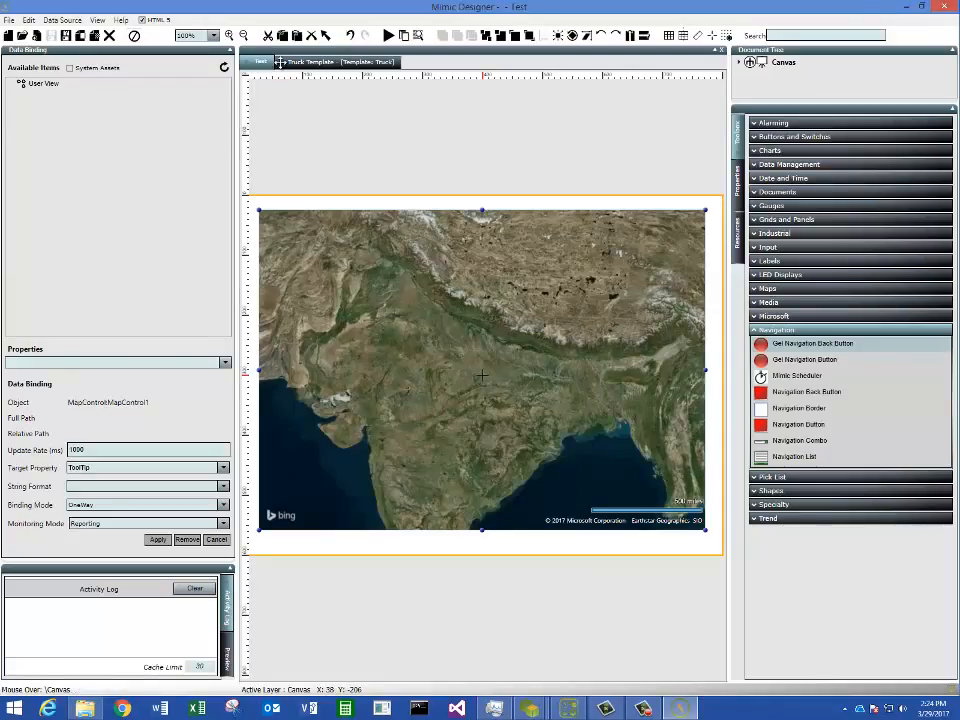
Step: On the Truck Template mimic, make the code, longitude and latitude labels taller so their text fits
left_click(291, 63)
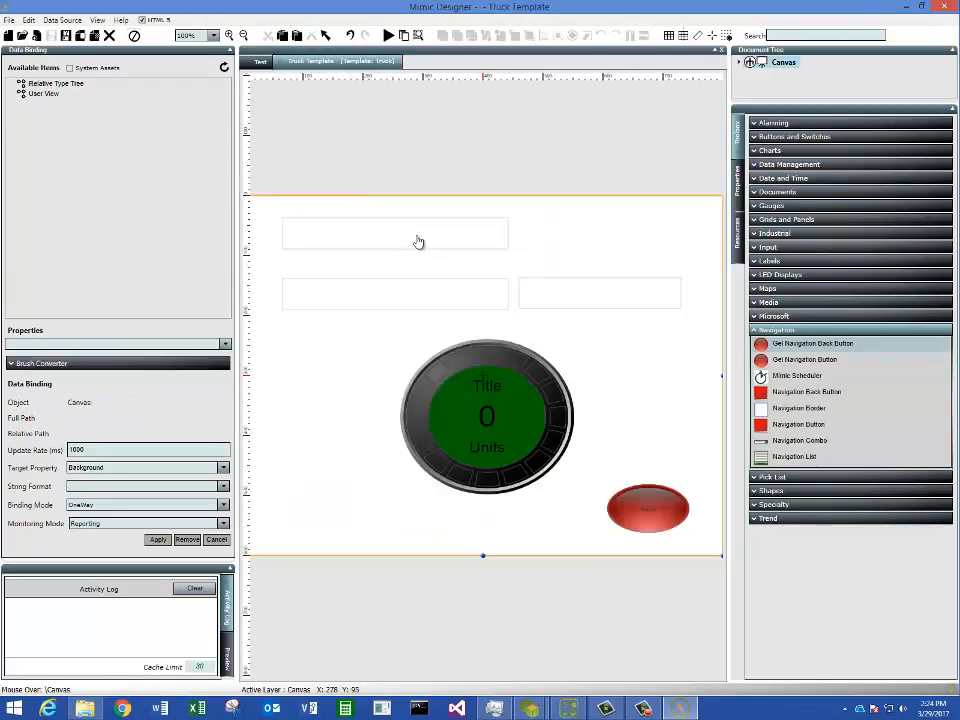
left_click(420, 242)
left_click_drag(474, 271, 474, 272)
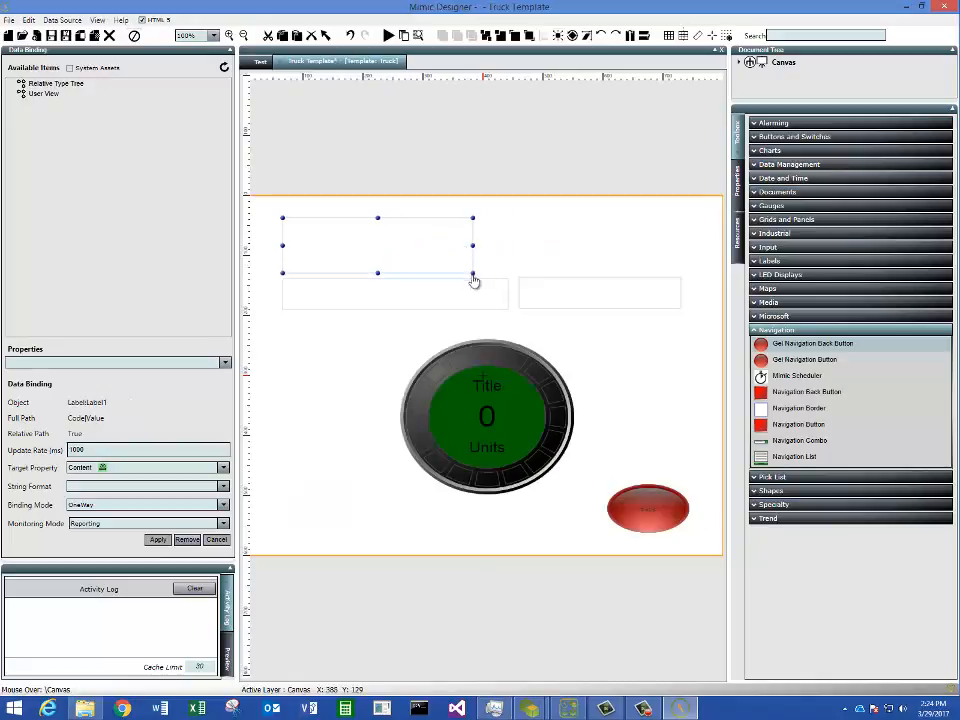
left_click(430, 300)
left_click_drag(508, 309, 432, 338)
left_click(546, 296)
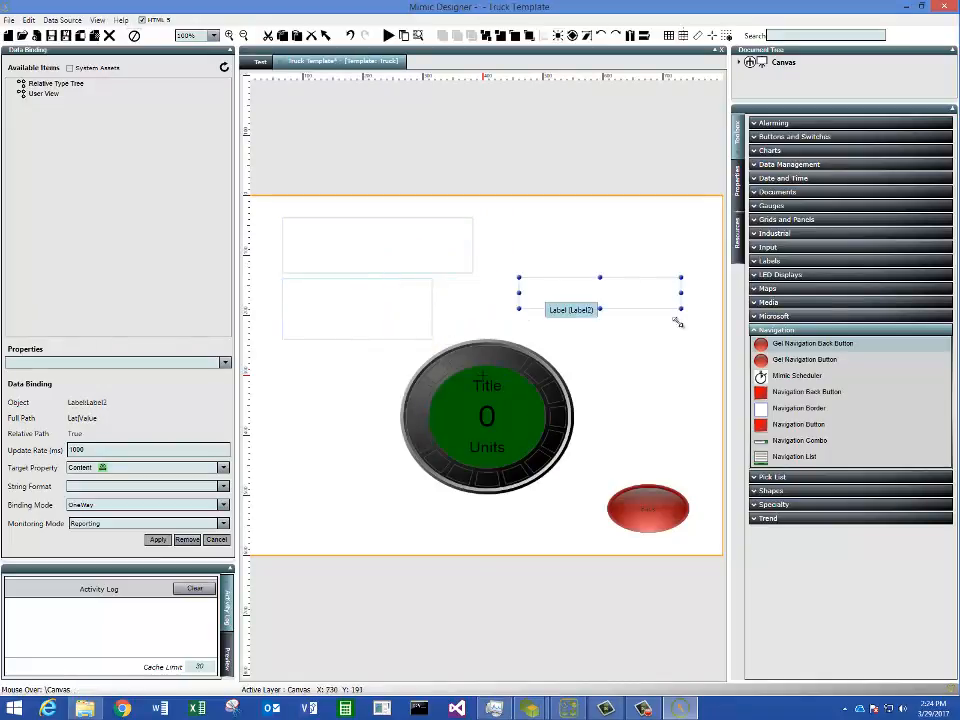
mouse_move(678, 322)
left_mouse_down()
mouse_move(671, 343)
mouse_move(685, 335)
left_mouse_up()
Step: Delete the radial gauge and the code label above the two coordinate labels
left_click(502, 425)
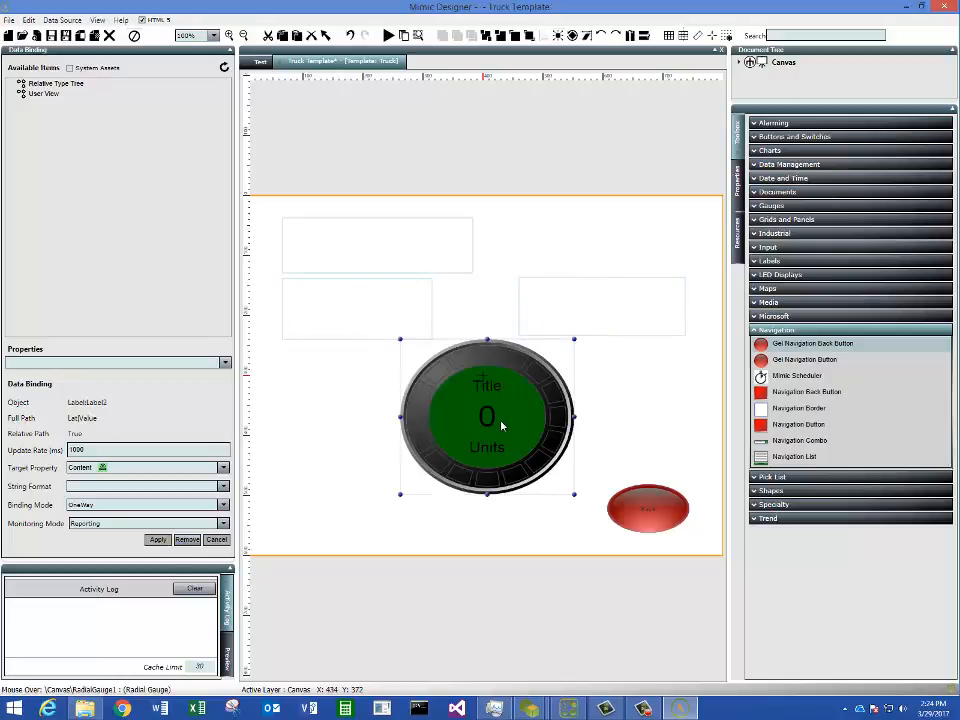
left_click_drag(502, 425, 390, 432)
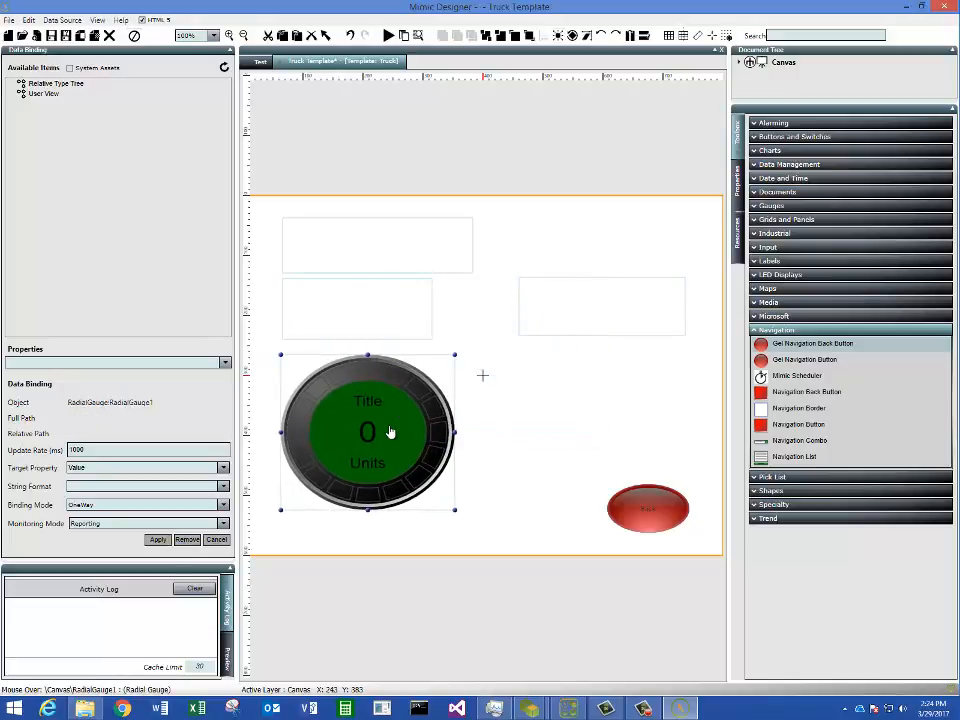
key("Delete")
left_click(408, 256)
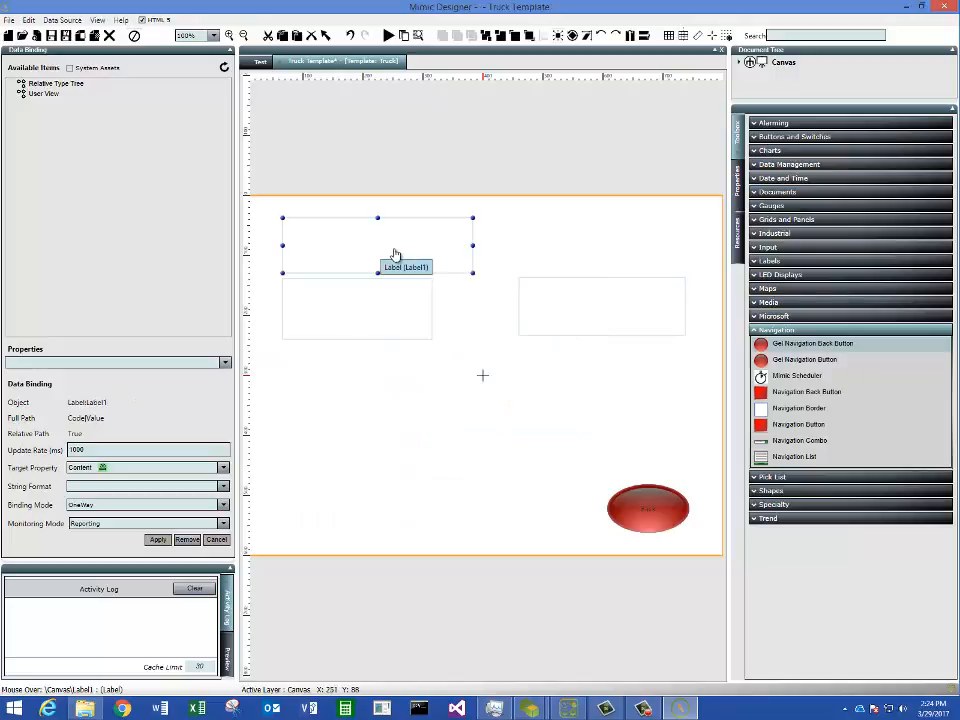
key("Delete")
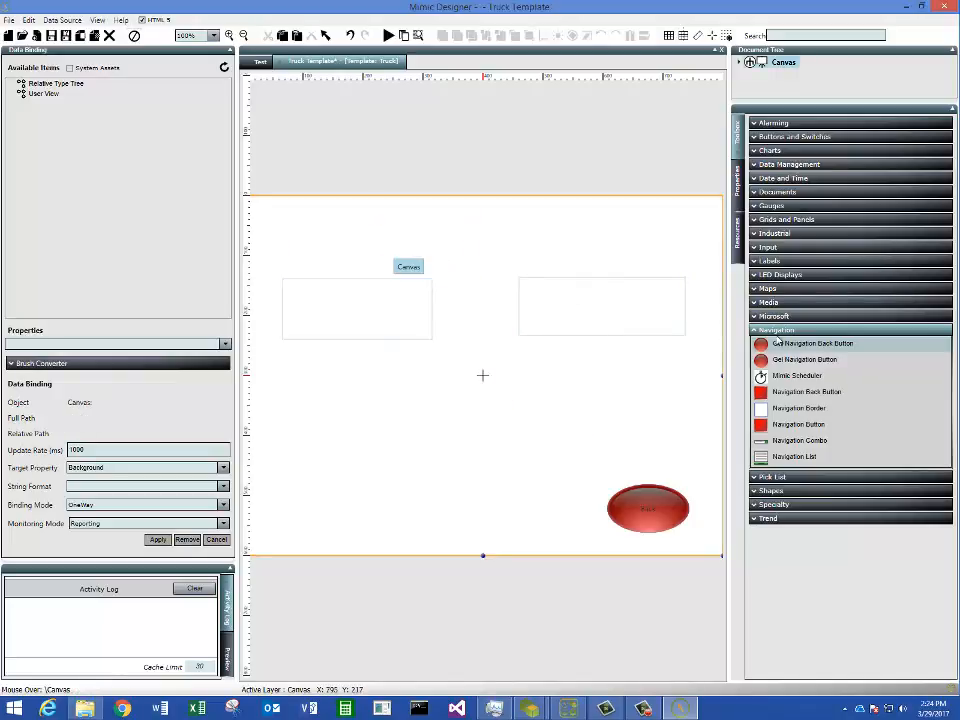
Step: Place a wide LED Sixteen Segment display above the two coordinate labels
left_click(785, 331)
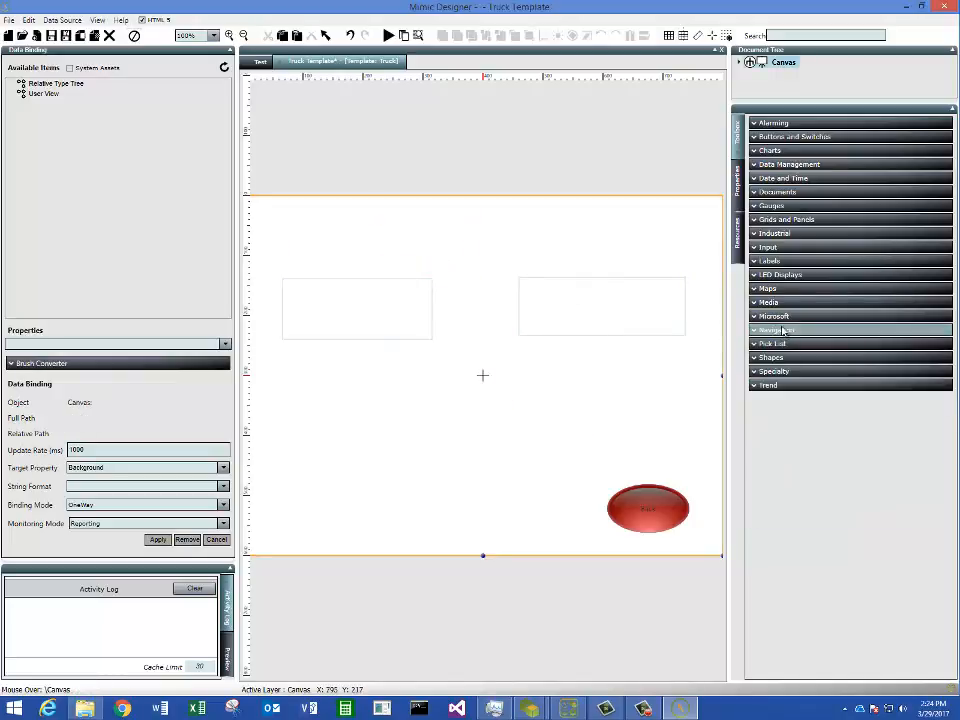
left_click(790, 274)
left_click(800, 336)
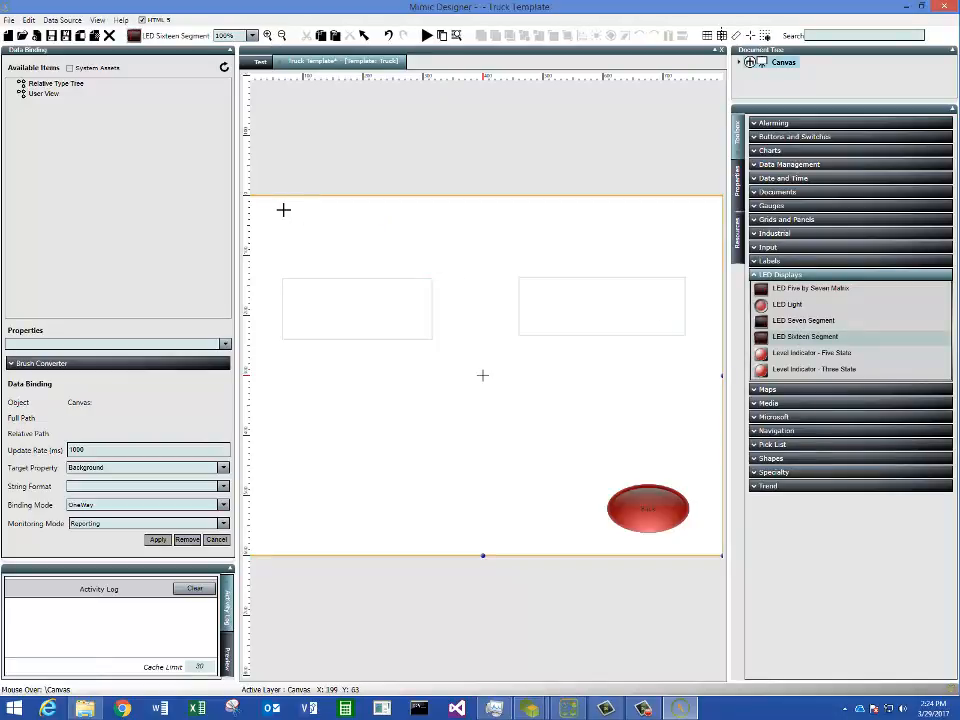
left_click_drag(283, 209, 543, 273)
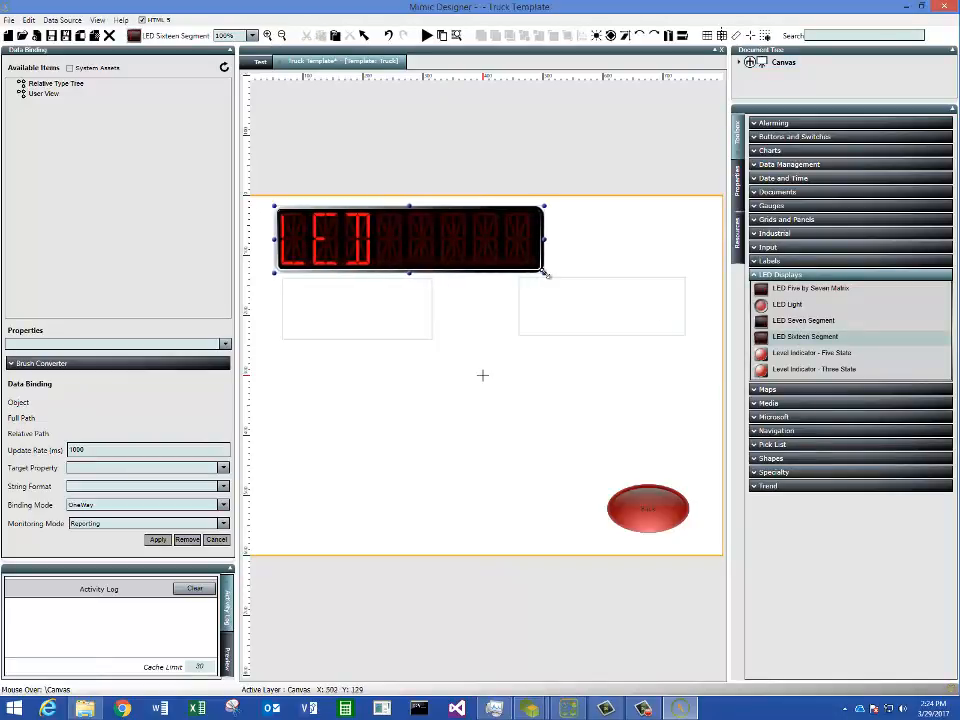
Step: Bind the LED display's LEDDisplayValue to the Truck type's Code and save the template
double_click(57, 86)
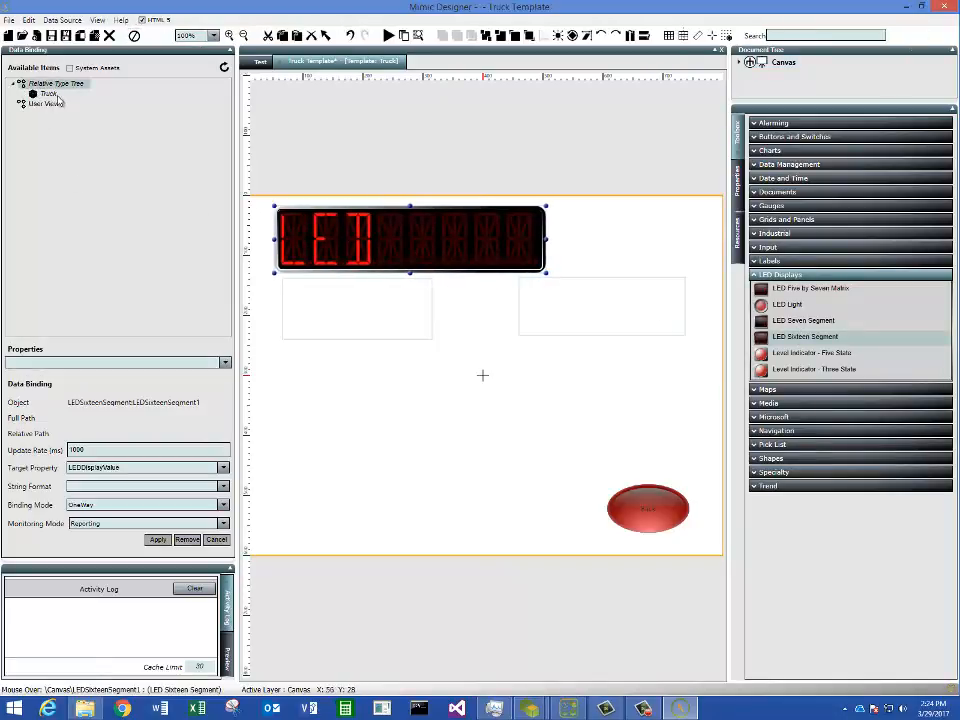
double_click(49, 94)
left_click(75, 105)
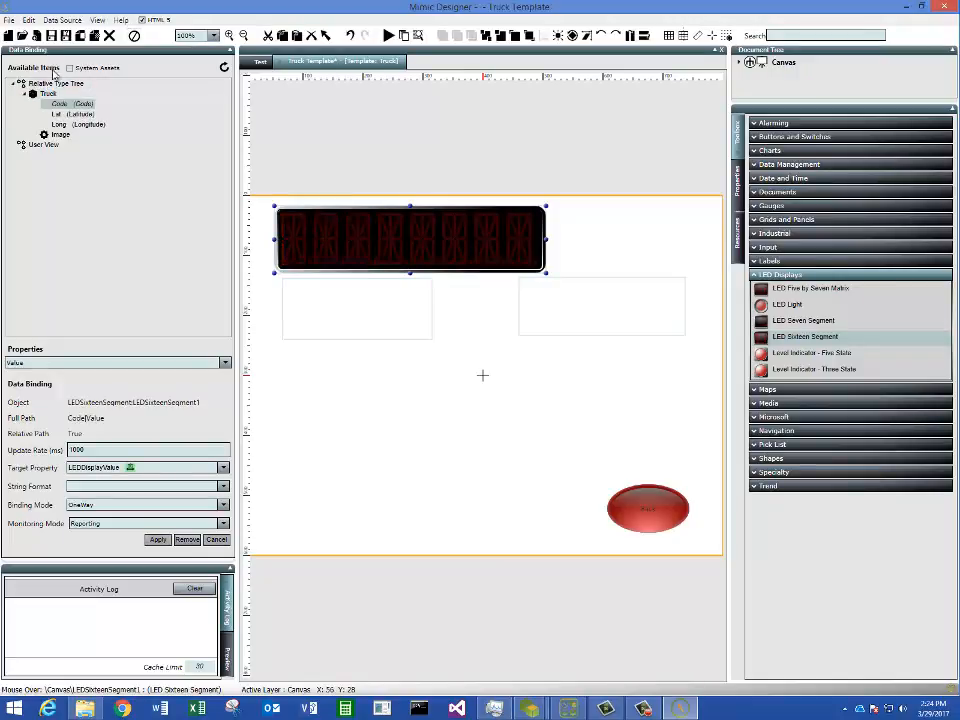
left_click(51, 36)
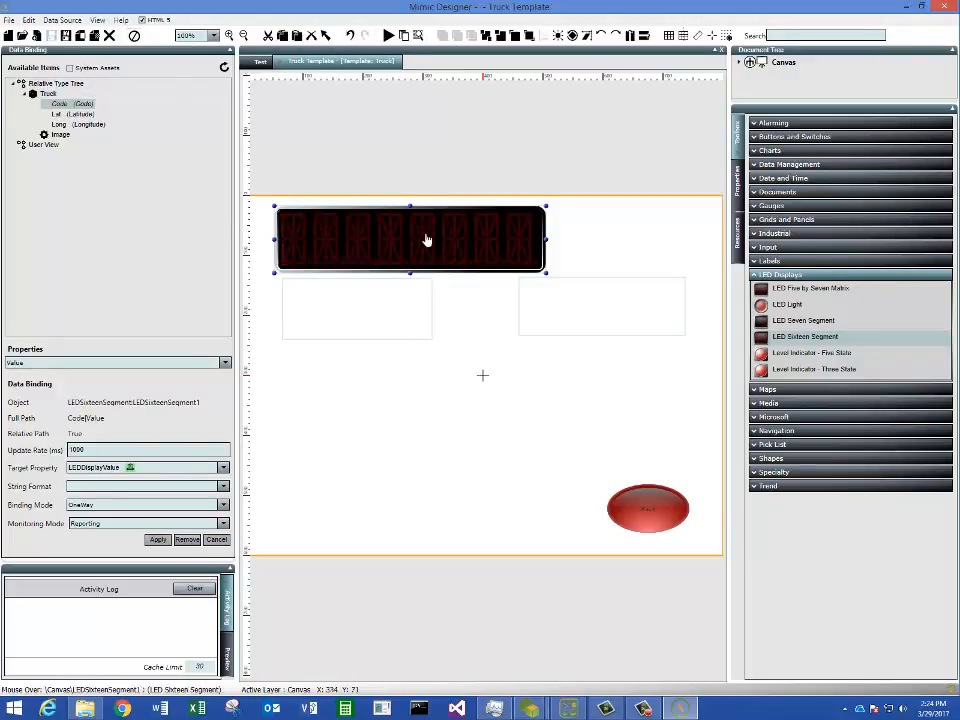
Step: Launch the Test mimic in the runtime and connect to the server
left_click(389, 36)
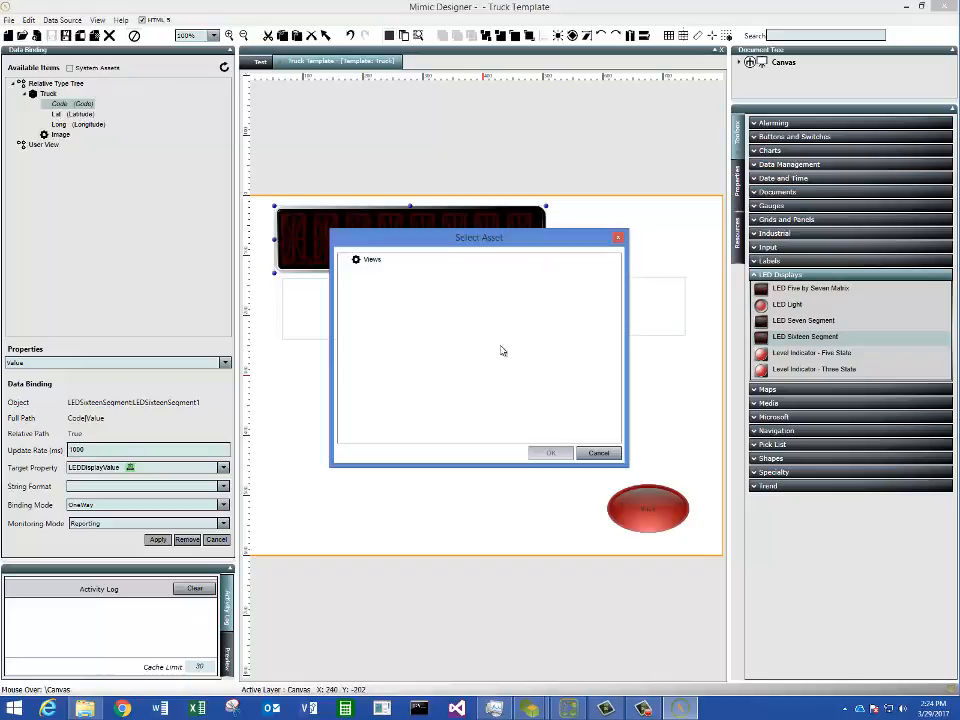
left_click(597, 453)
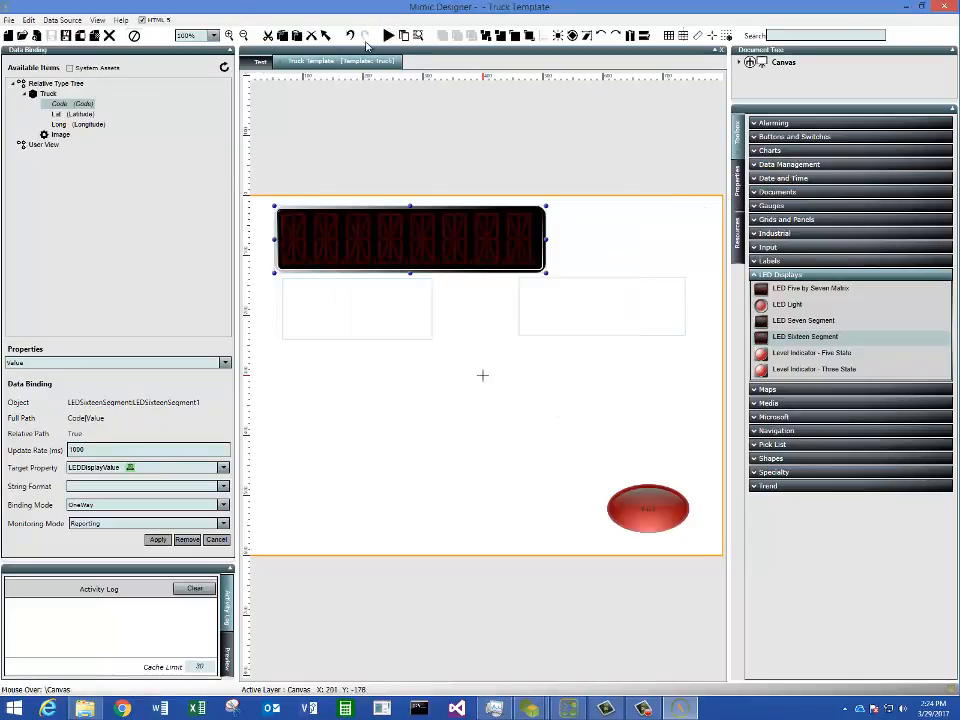
left_click(259, 63)
left_click(389, 36)
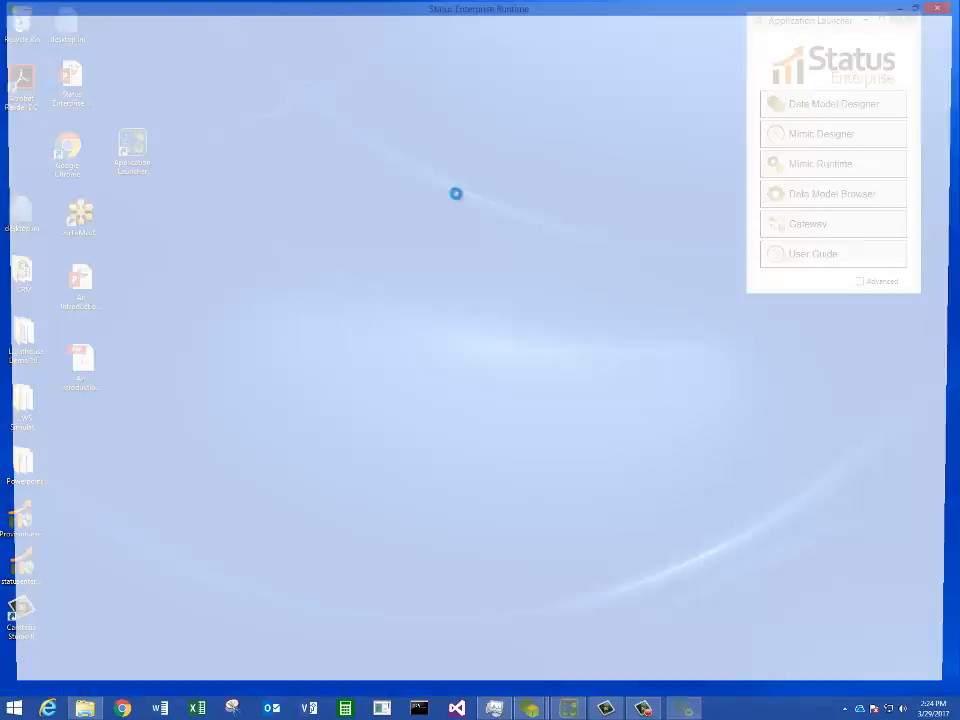
left_click(597, 395)
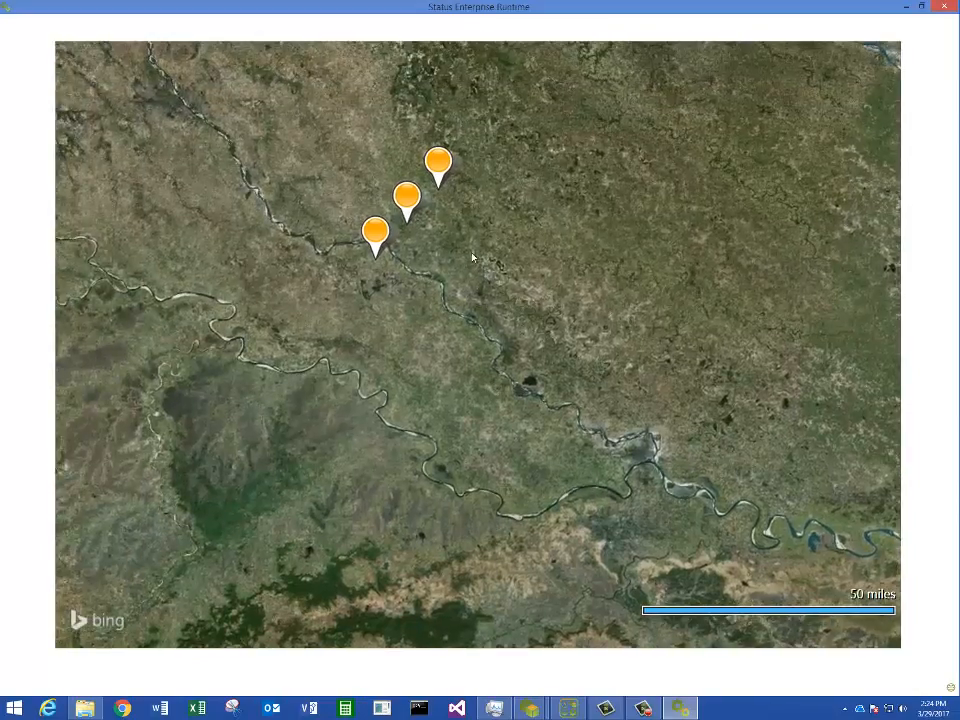
Step: Check the truck details behind the northeasternmost and southwesternmost pins, going back to the map after each
left_click(438, 166)
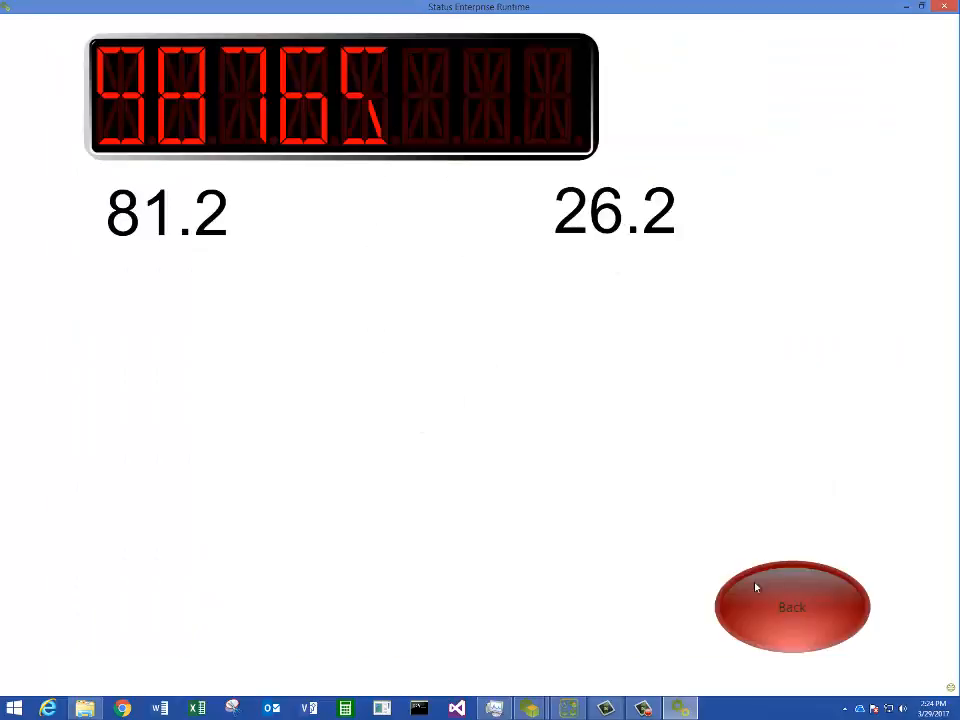
left_click(786, 606)
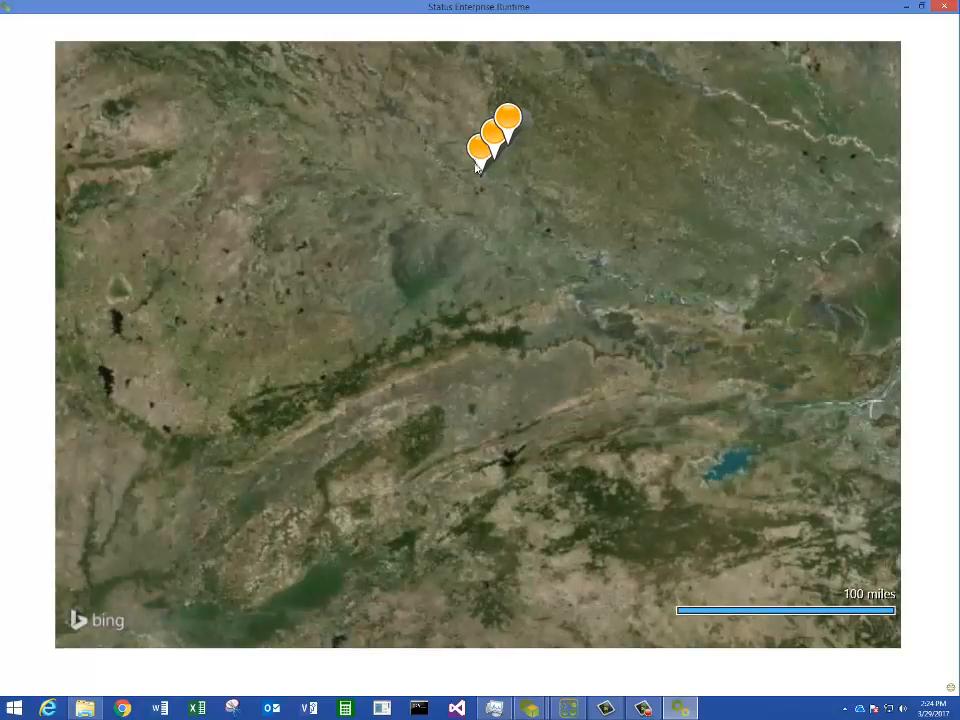
left_click(479, 152)
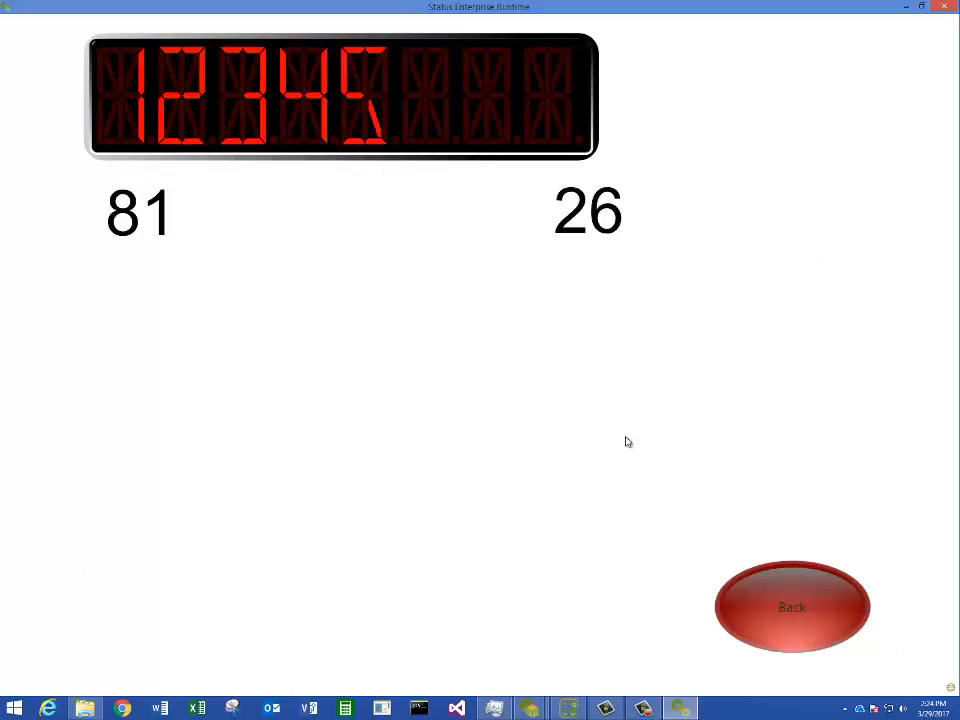
left_click(840, 627)
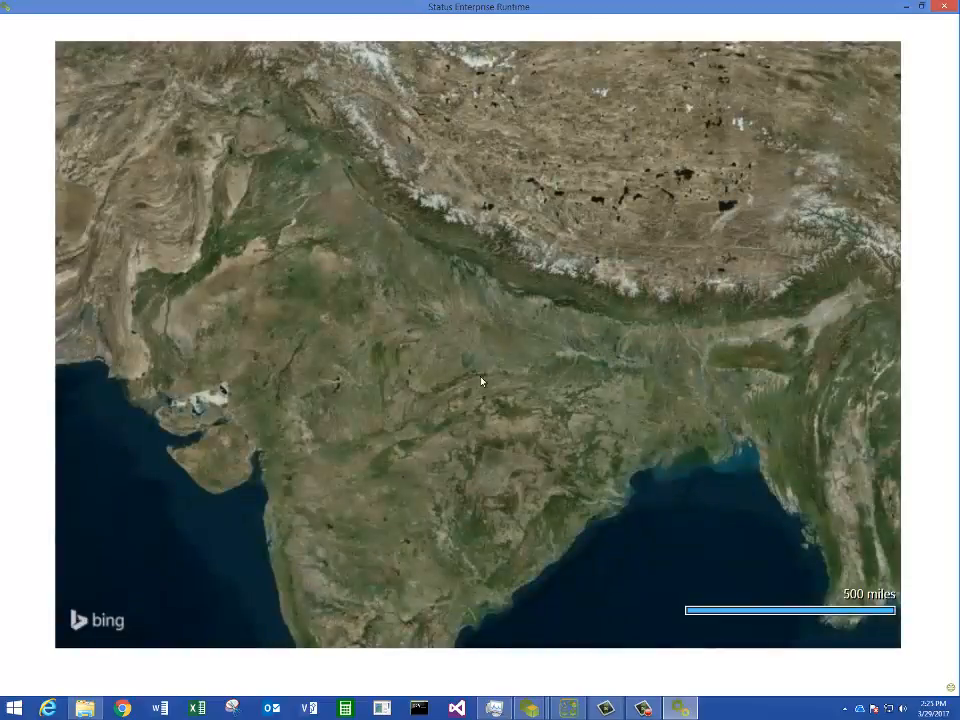